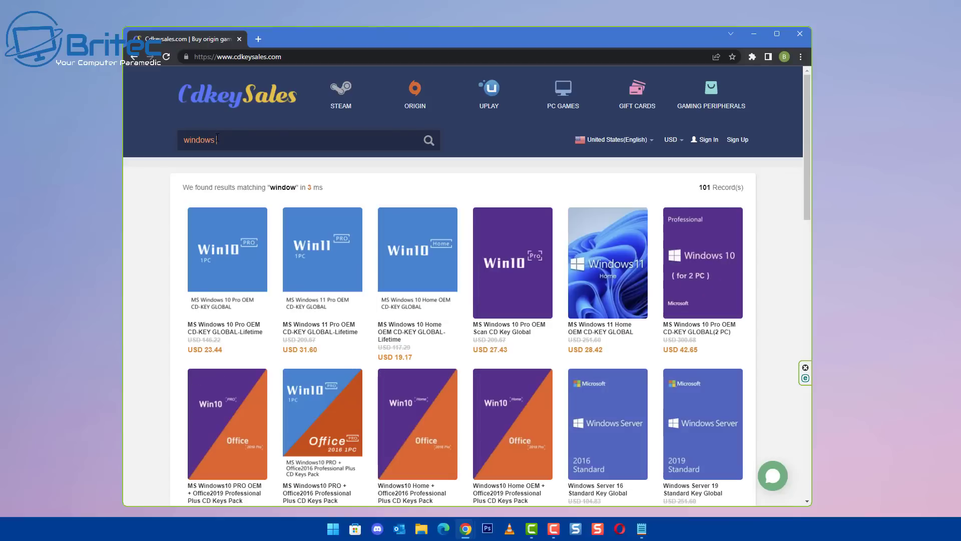
Step: Narrow the store search to 'windows 10' so only Windows 10 key products are listed
text(10)
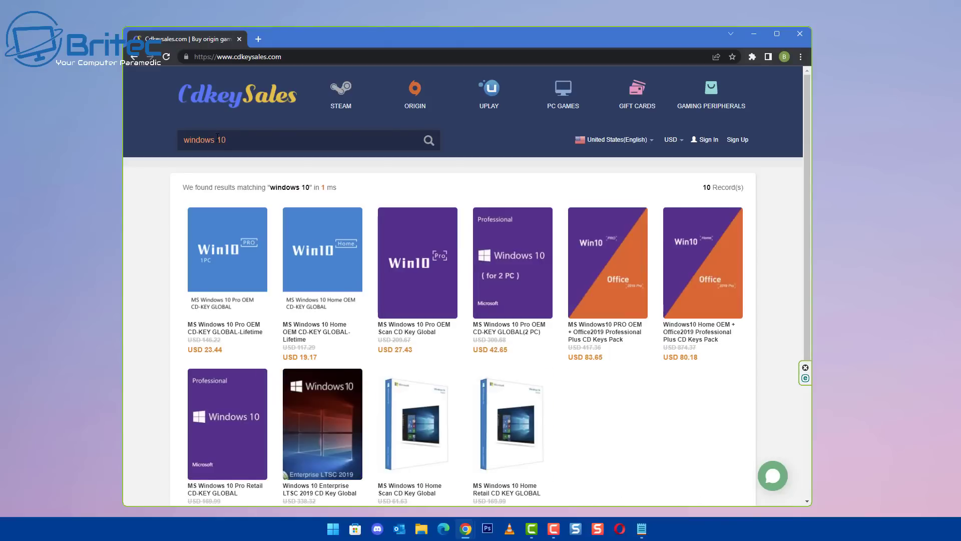
Step: Buy the Windows 10 Pro OEM key and apply the promotion code, bringing the total to USD 16.41
click(233, 303)
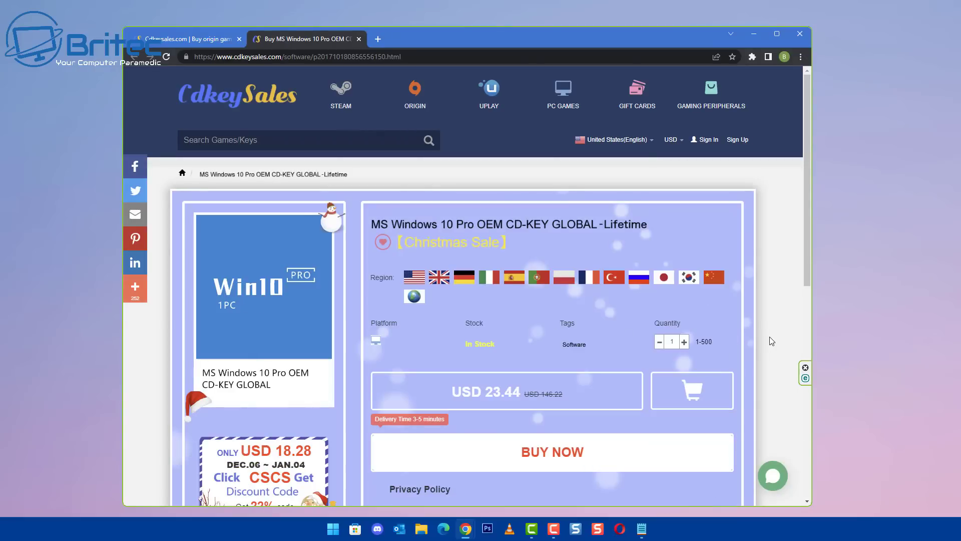
click(561, 455)
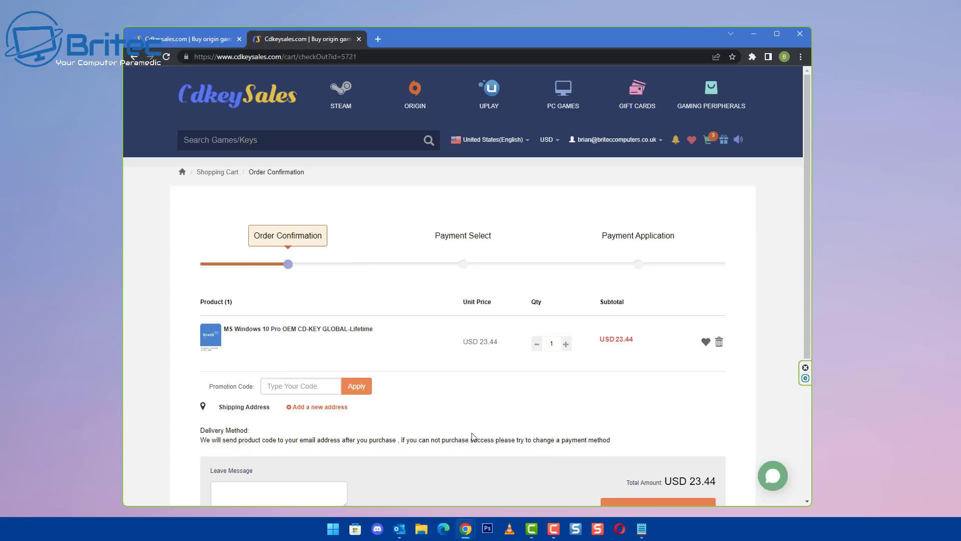
click(305, 387)
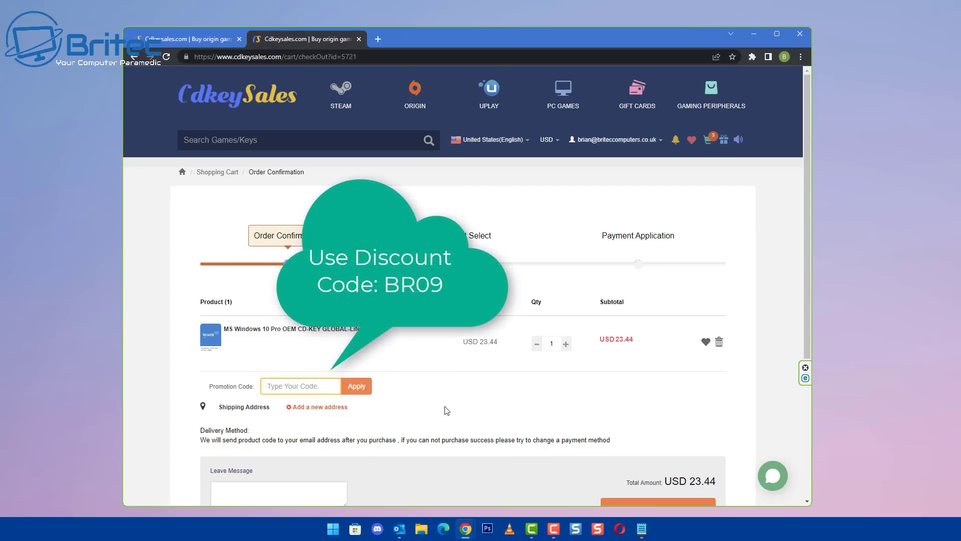
text(BR09)
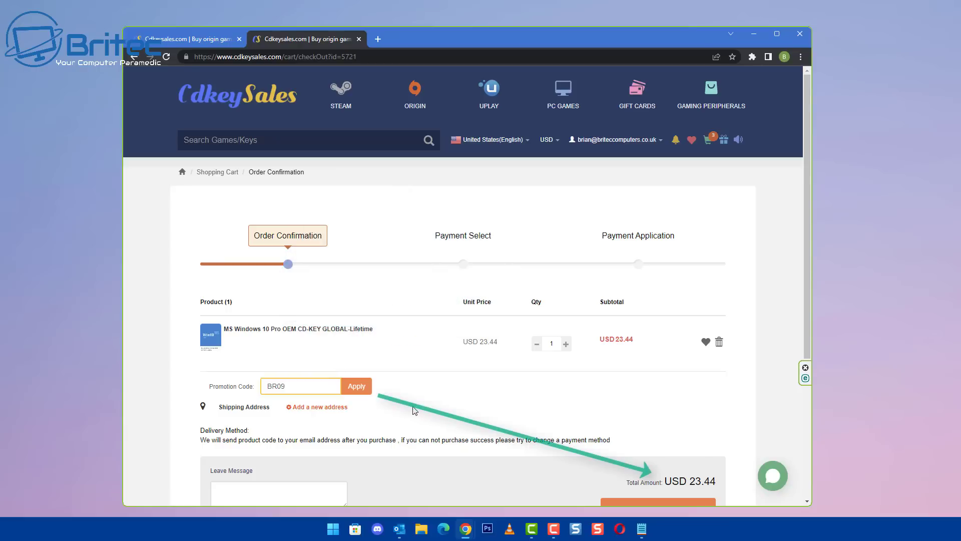
click(363, 390)
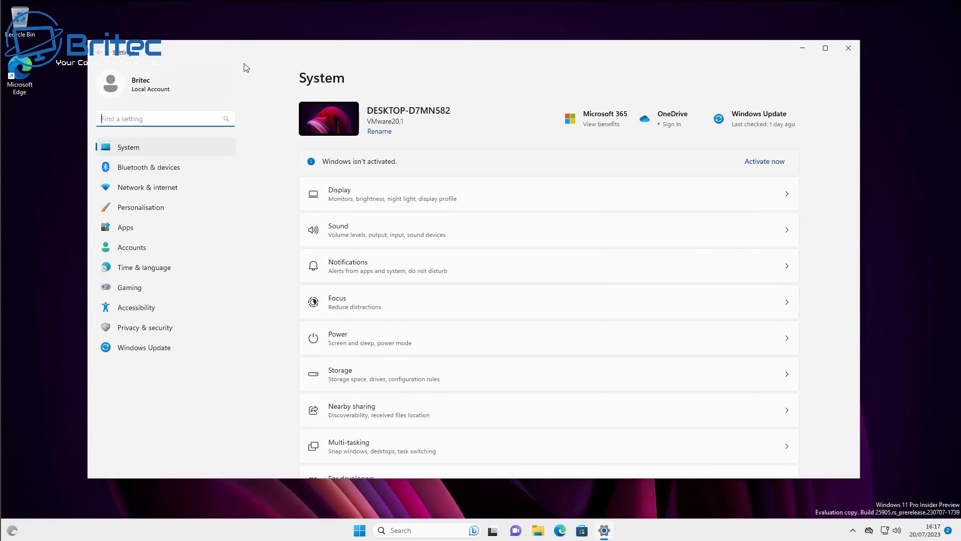
Step: Visit Windows Update, then close Settings and relaunch it from the Start menu
click(133, 347)
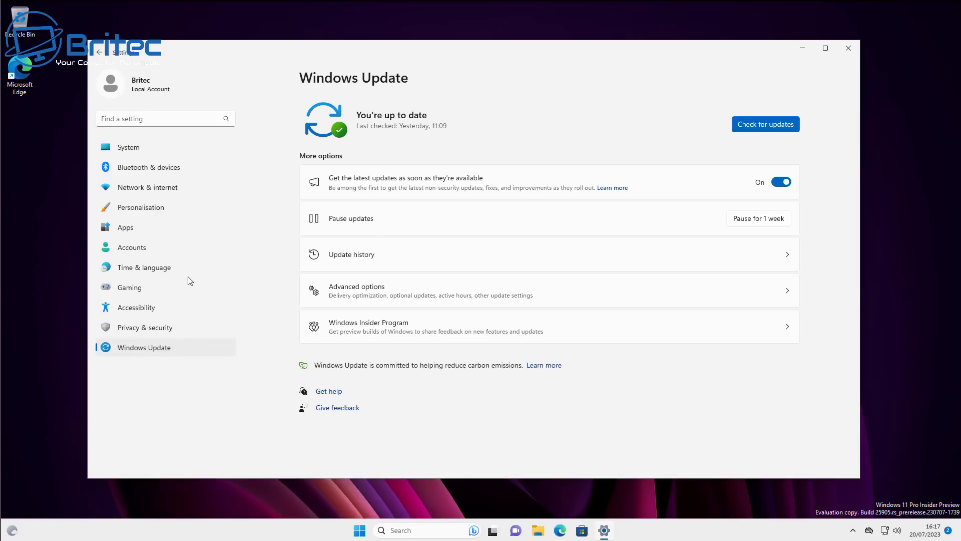
click(848, 48)
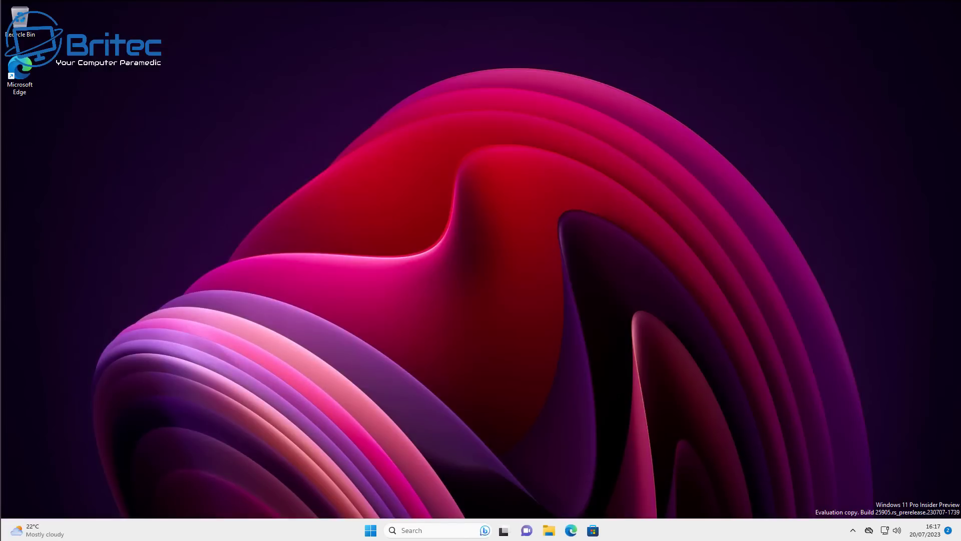
click(370, 530)
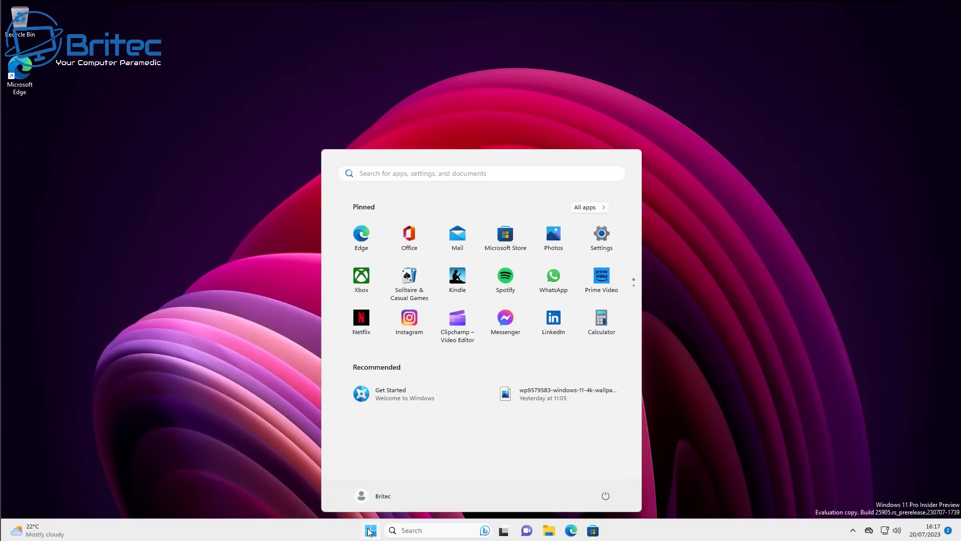
click(597, 237)
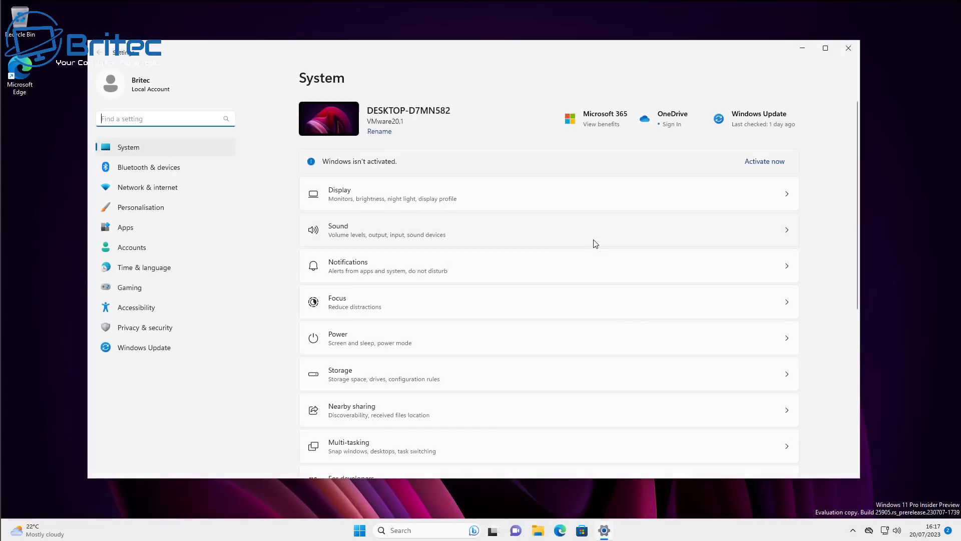
Step: Check the About specs (Windows 11 Pro Insider Preview 23H2), then go to Windows Update
scroll(451, 350, down, 5)
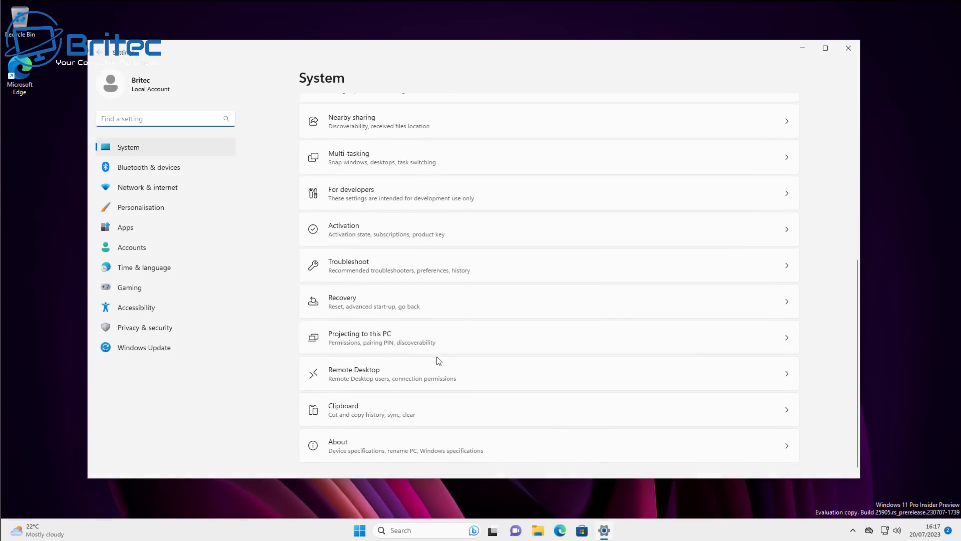
click(382, 445)
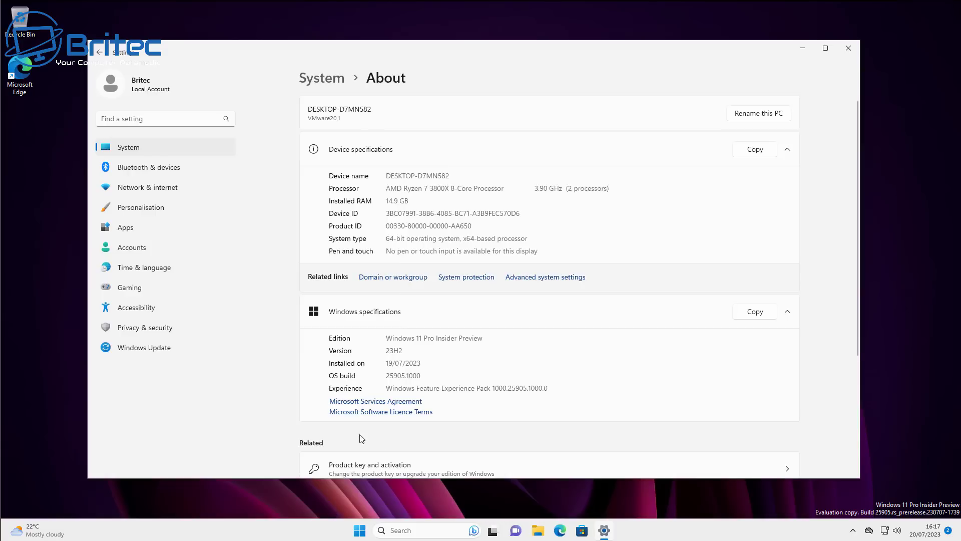
click(148, 353)
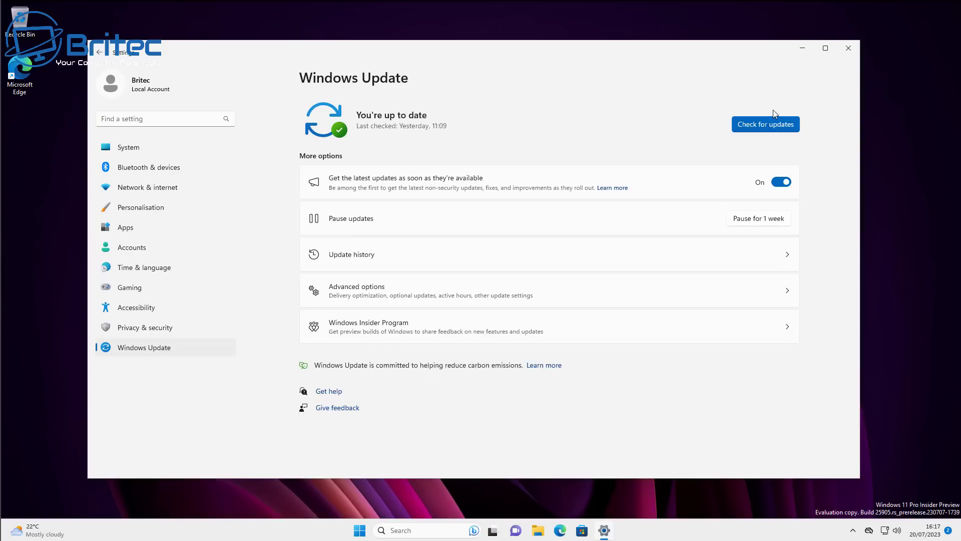
Step: Check for updates so Defender Security Intelligence Update KB2267602 installs and completes
click(763, 122)
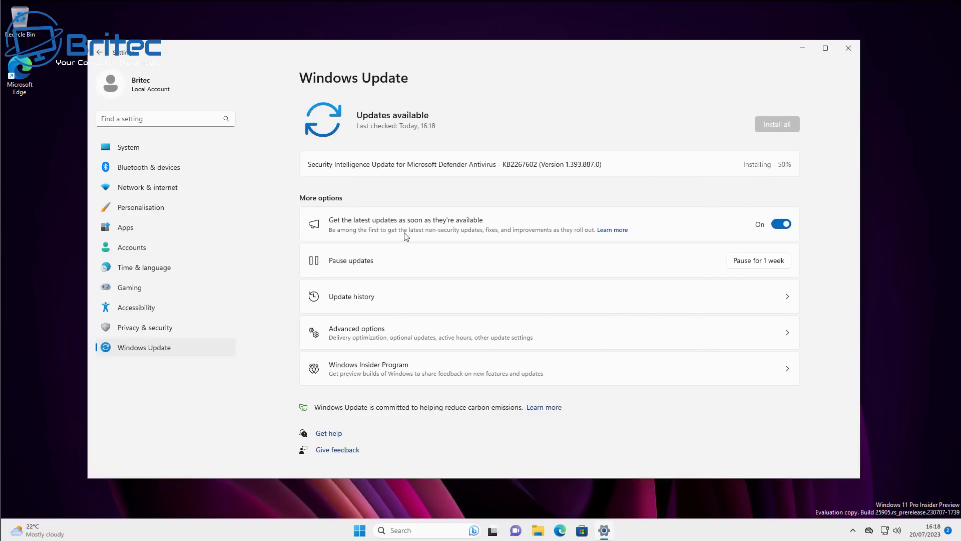
Step: Go to Apps > Installed apps to list all 40 installed apps
click(126, 228)
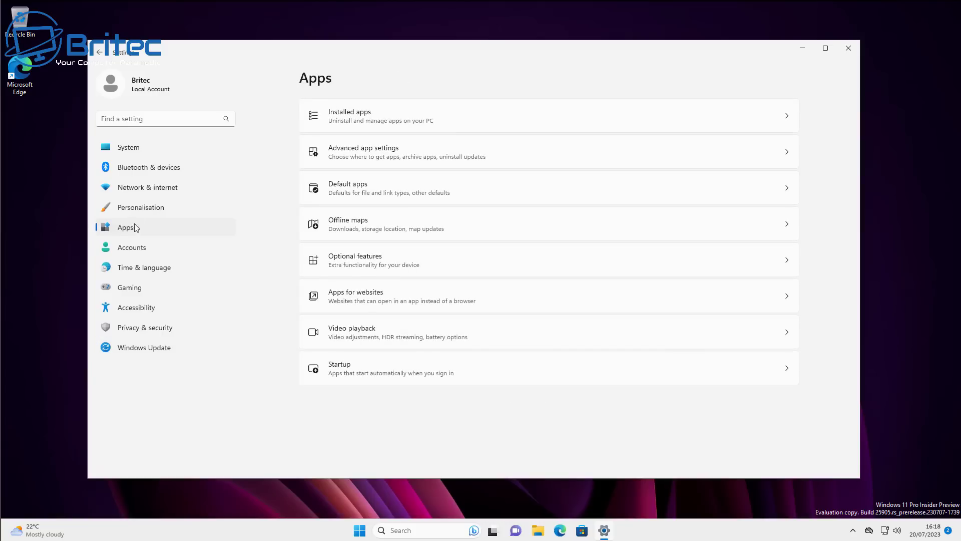
click(393, 109)
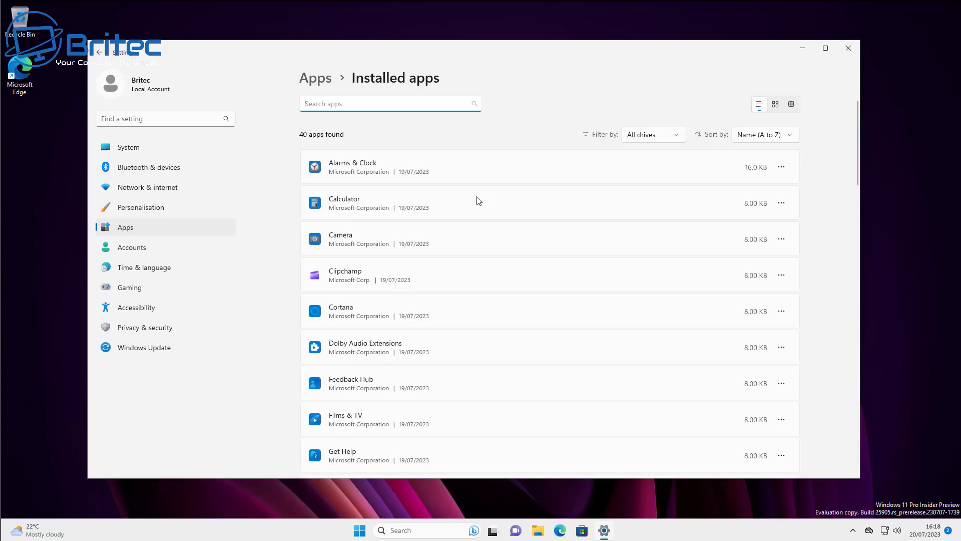
Step: Uninstall Cortana, confirming the removal on the second attempt
click(782, 310)
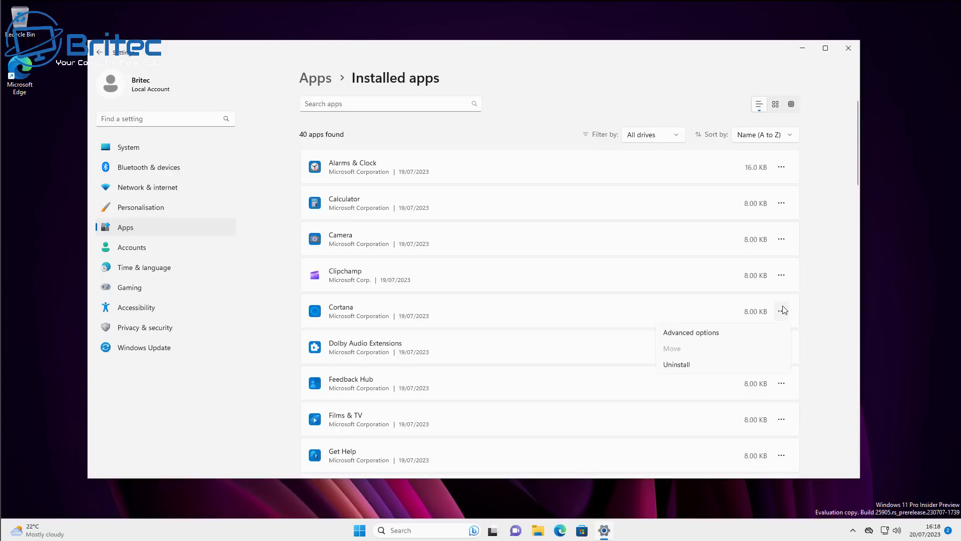
click(676, 364)
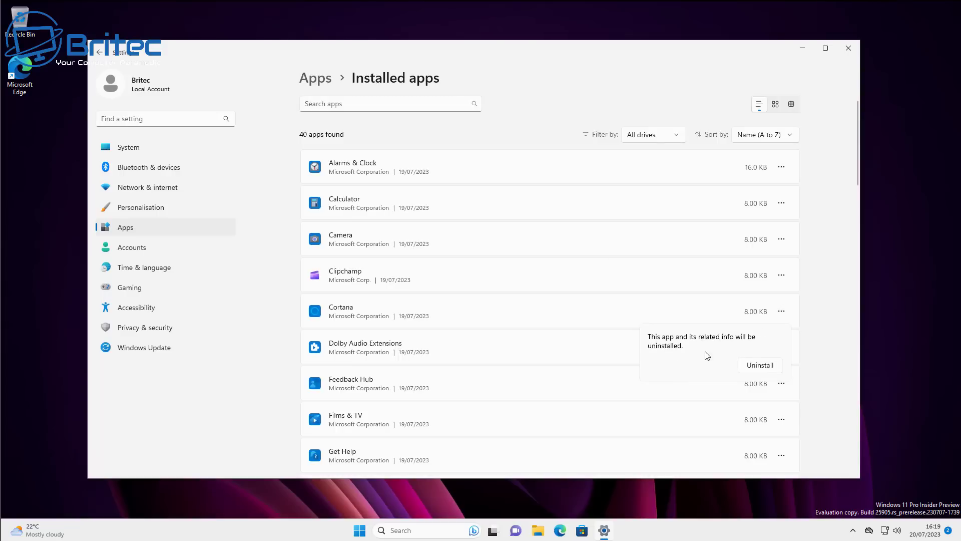
click(811, 326)
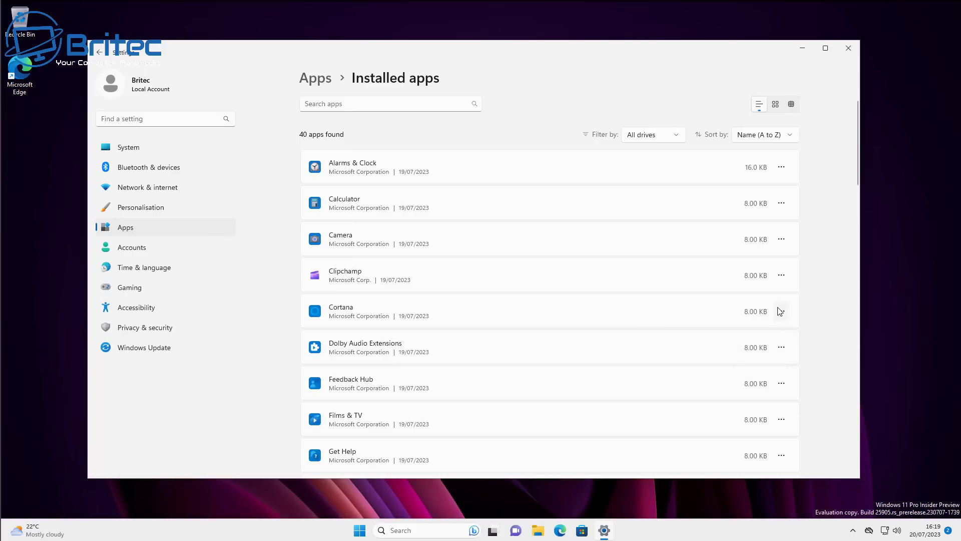
click(782, 311)
click(687, 365)
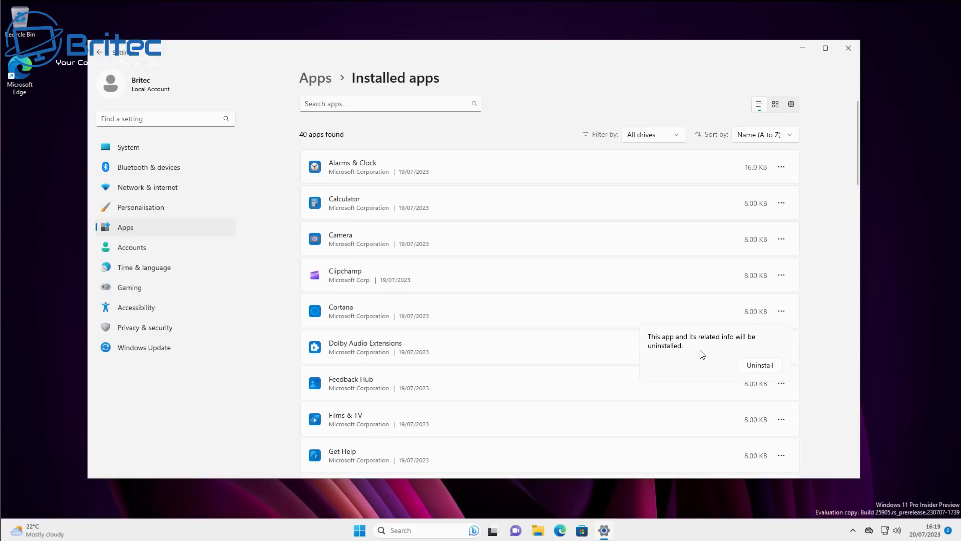
click(757, 369)
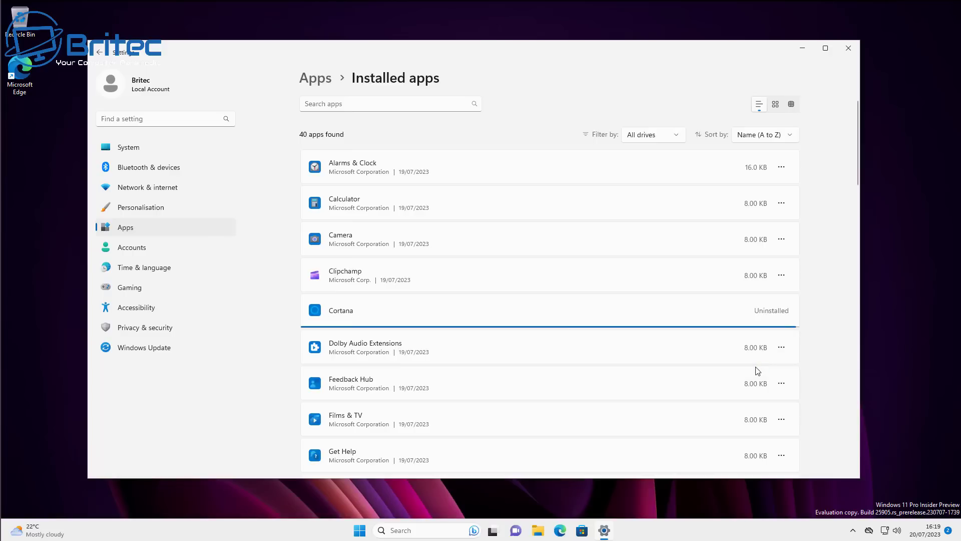
Step: Uninstall Feedback Hub; leave Get Help since its Uninstall is greyed out
scroll(743, 332, down, 3)
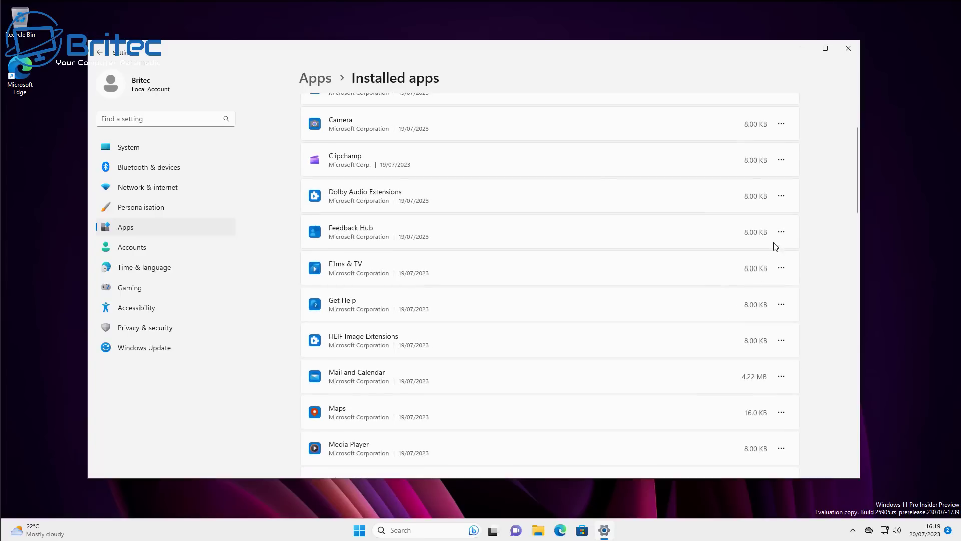
click(780, 234)
click(716, 288)
click(762, 286)
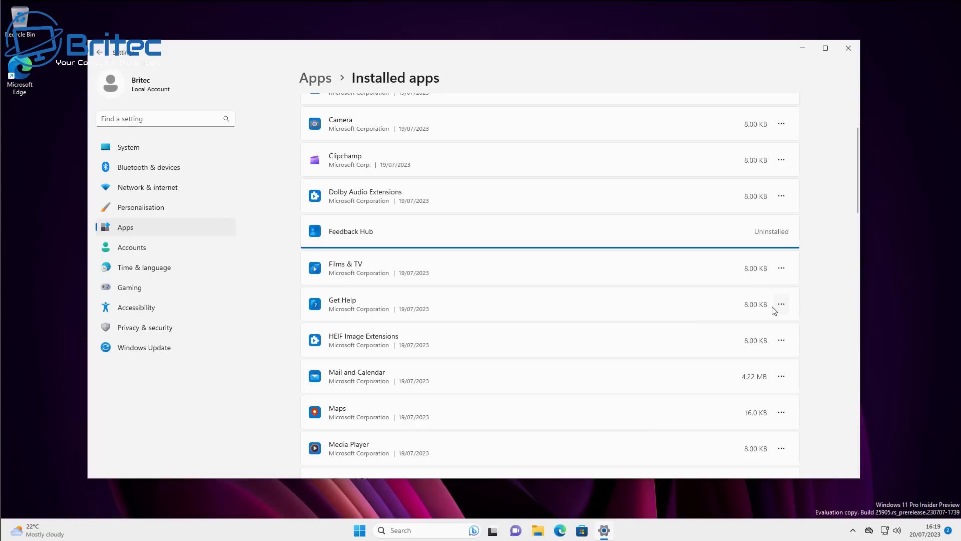
click(781, 271)
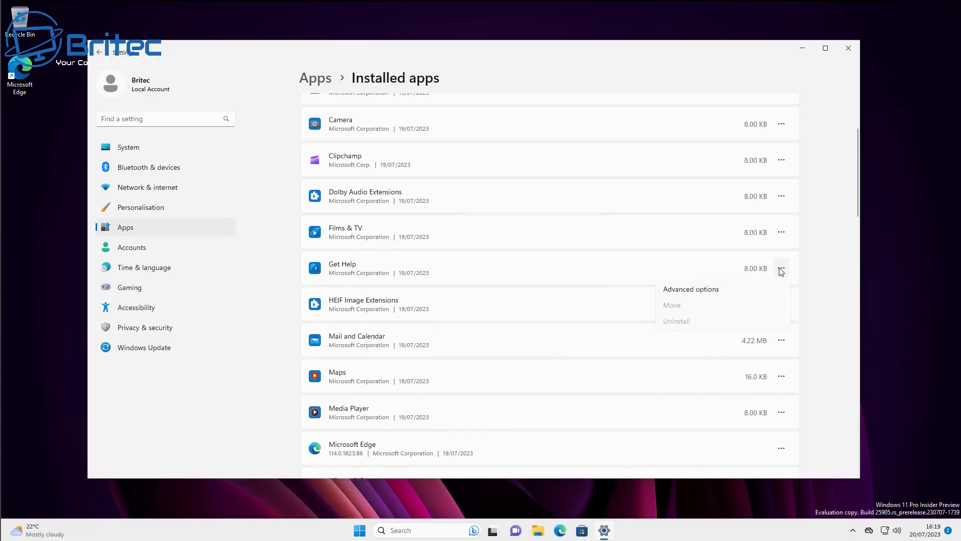
click(811, 290)
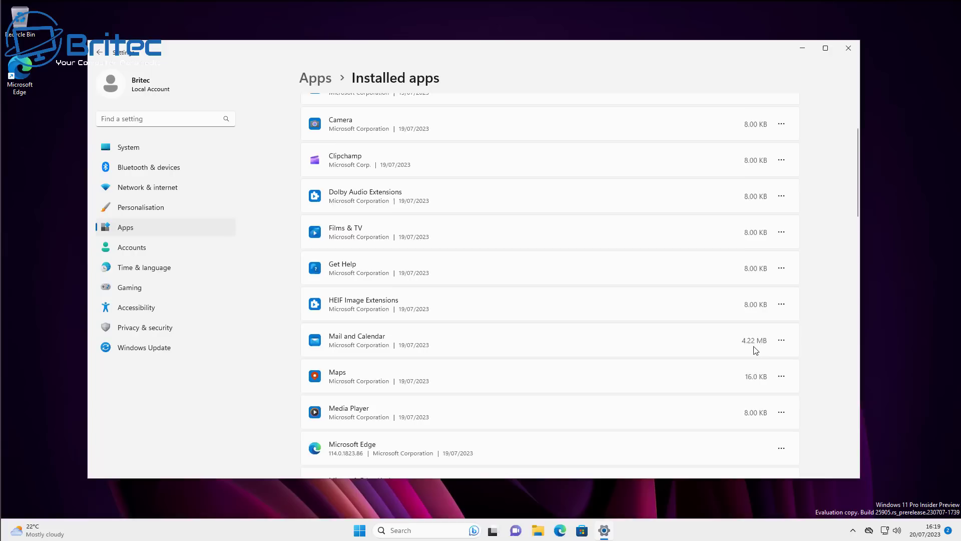
scroll(782, 340, down, 3)
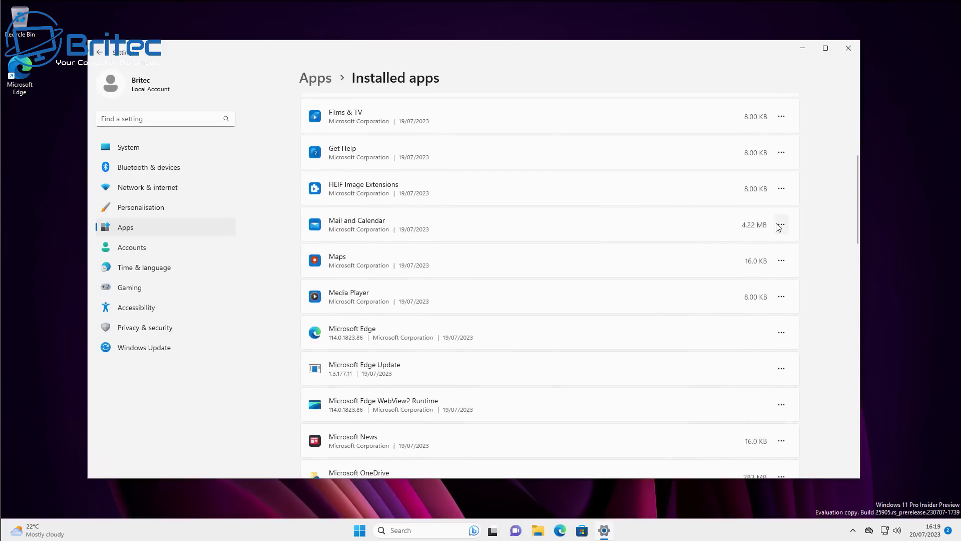
Step: Uninstall Mail and Calendar, Maps and Microsoft News from the installed apps
click(779, 226)
click(709, 284)
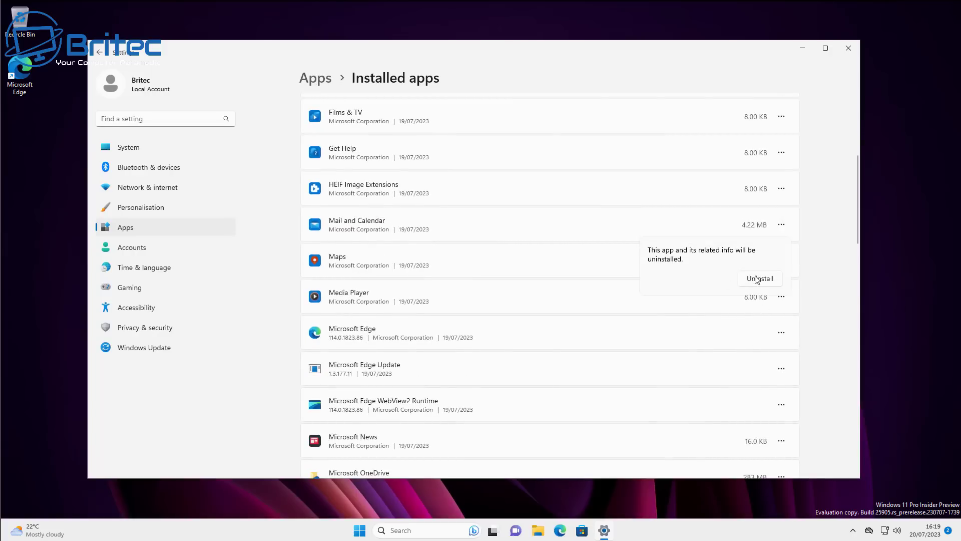
click(759, 279)
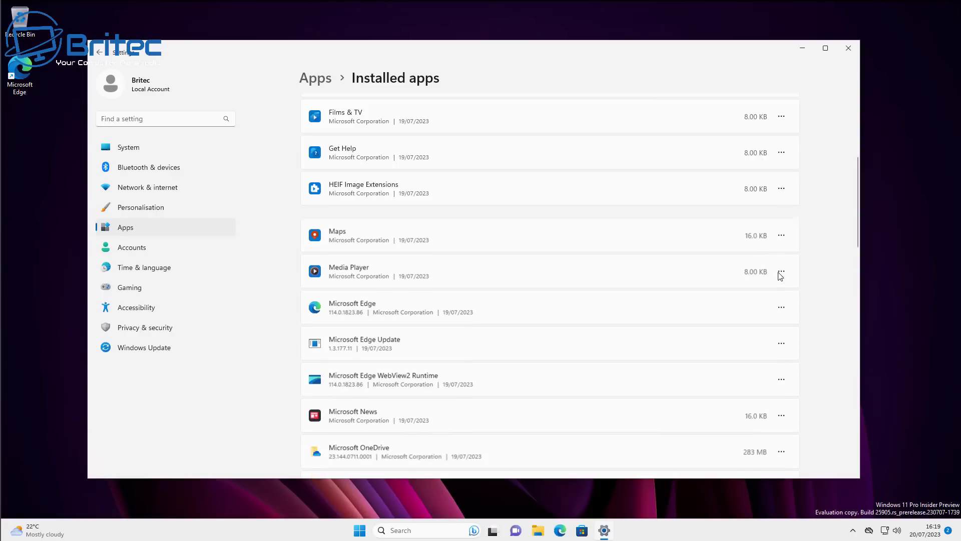
click(781, 225)
click(724, 278)
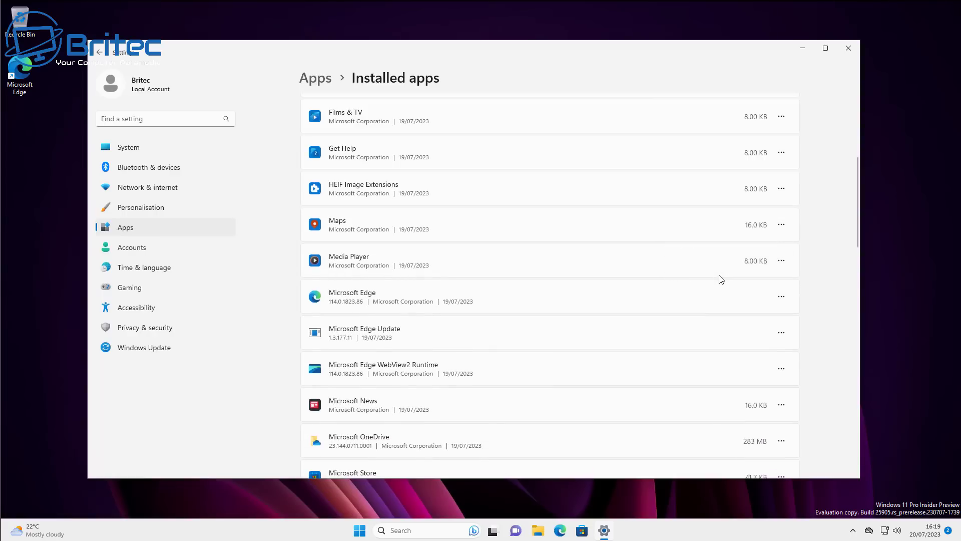
click(759, 280)
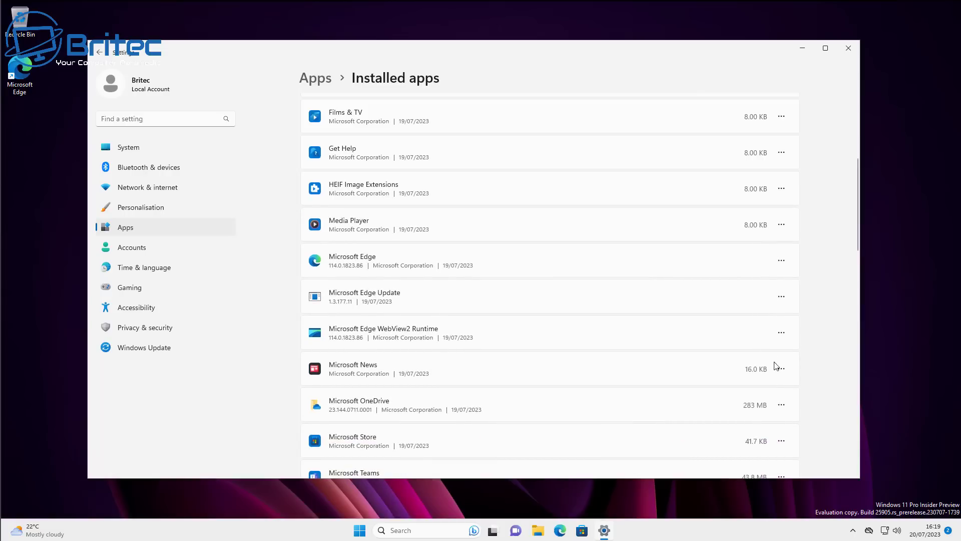
scroll(771, 375, down, 3)
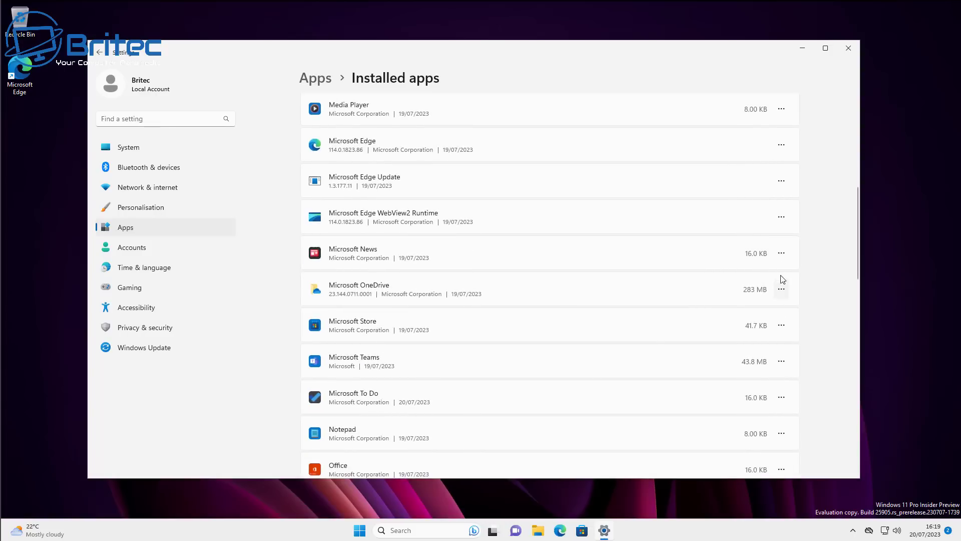
click(781, 253)
click(699, 304)
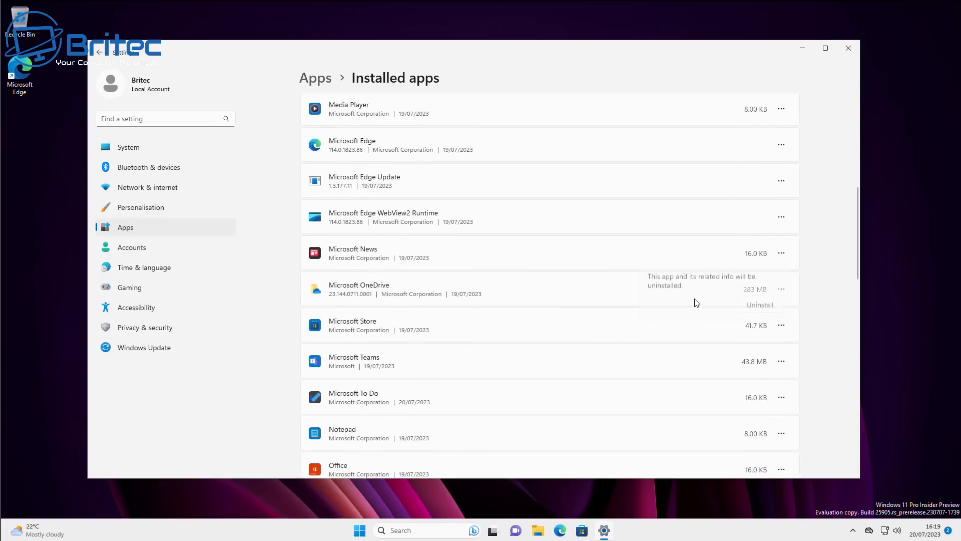
click(747, 302)
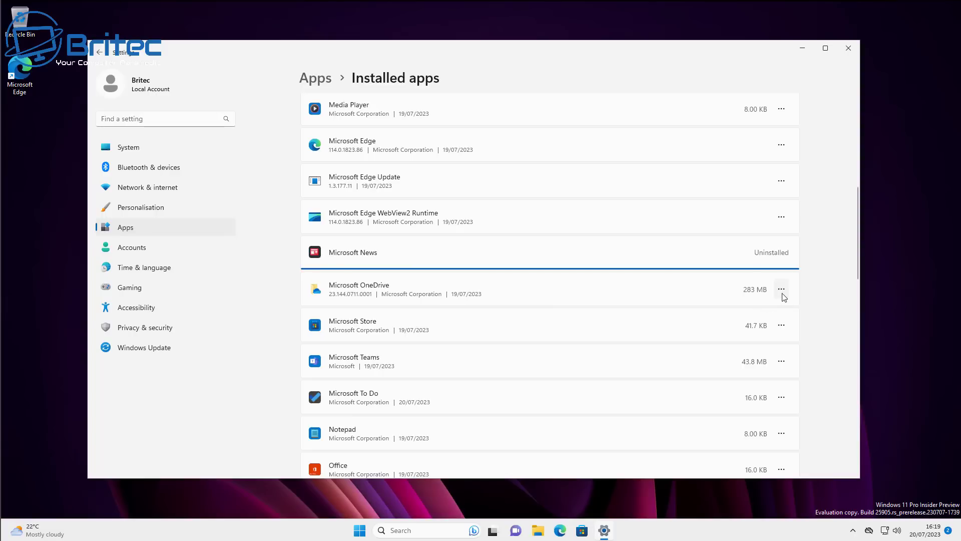
Step: Uninstall Microsoft OneDrive, approving the User Account Control prompt with Yes
click(785, 256)
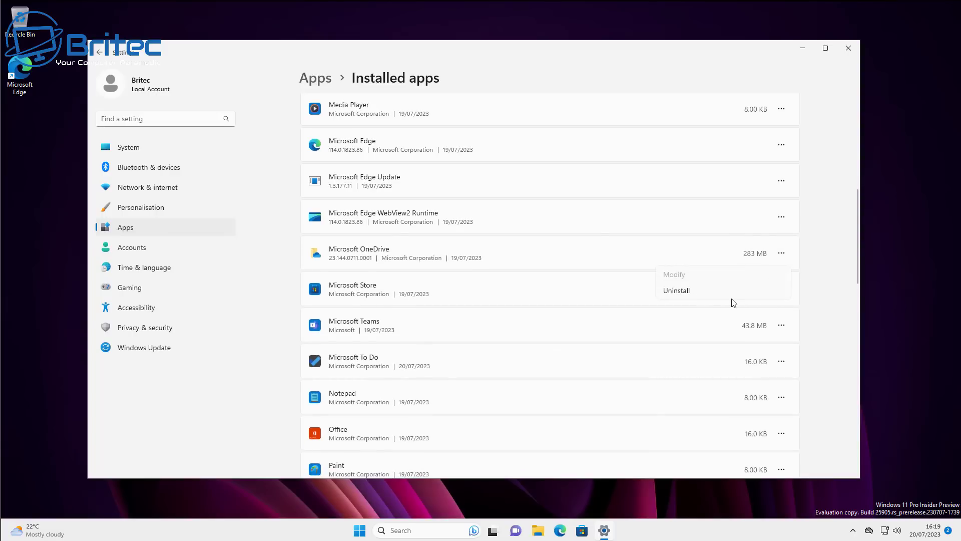
click(729, 291)
click(760, 307)
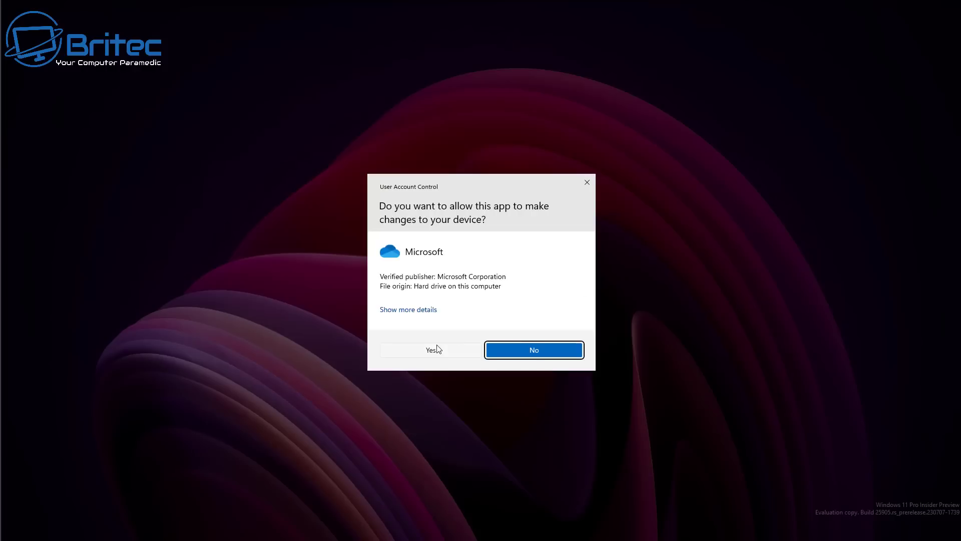
click(436, 350)
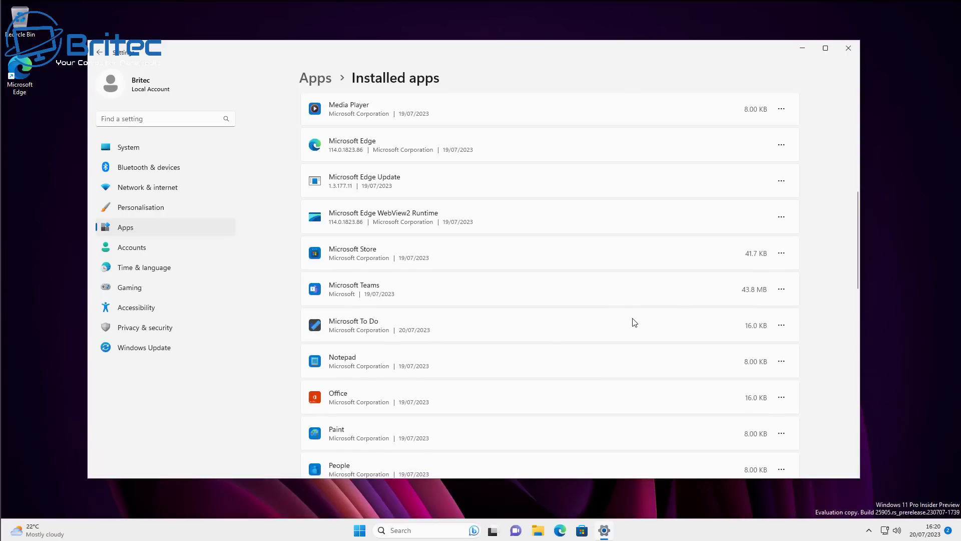
Step: Uninstall Microsoft Teams, Microsoft To Do and Office
click(782, 290)
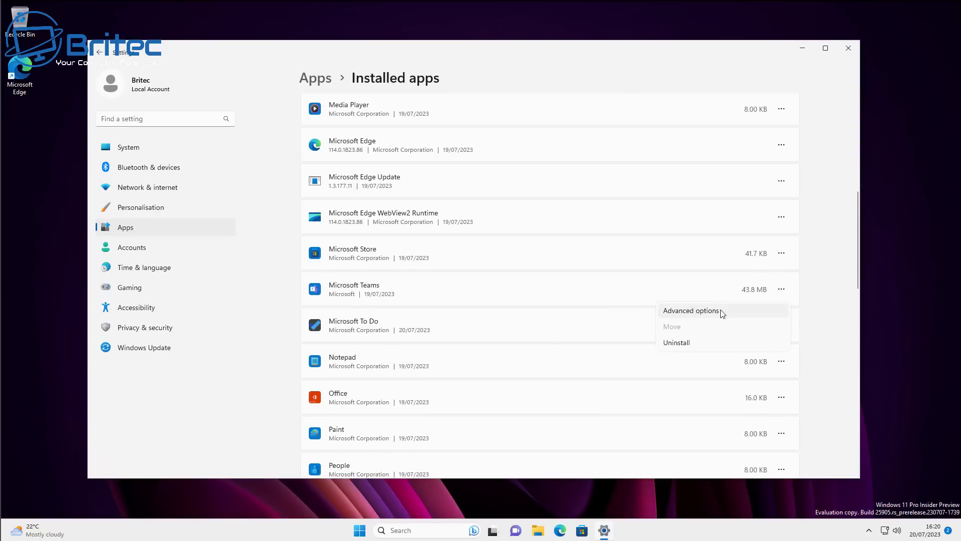
click(686, 343)
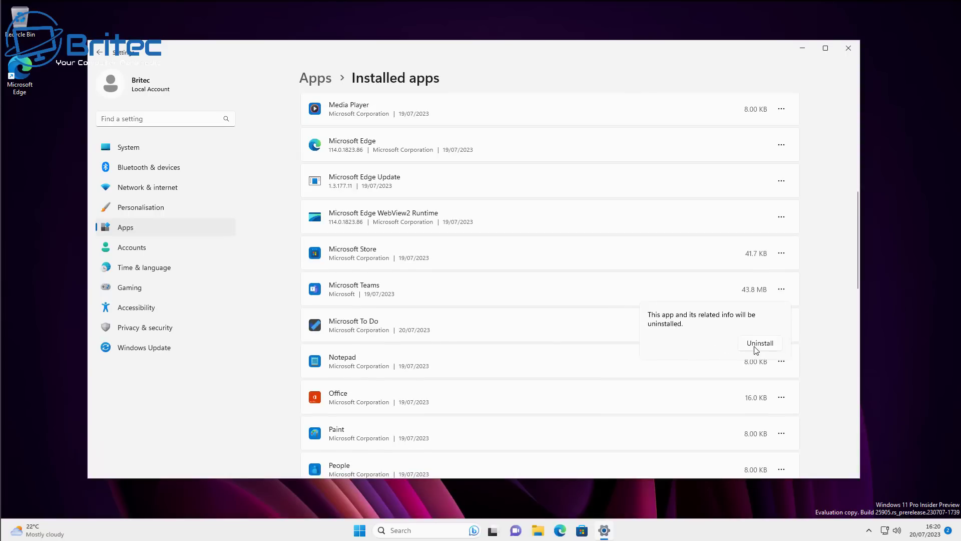
click(756, 344)
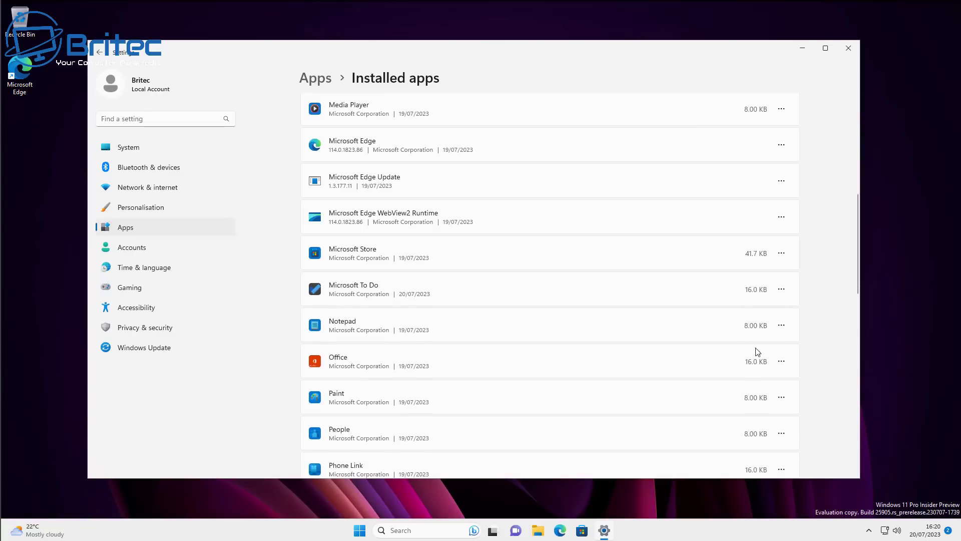
click(779, 290)
click(713, 343)
click(762, 343)
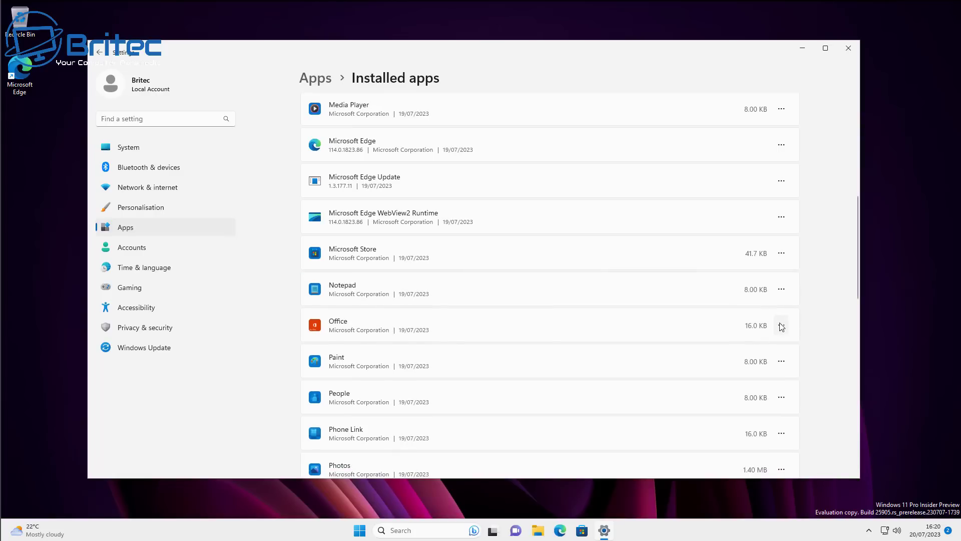
click(782, 325)
click(702, 378)
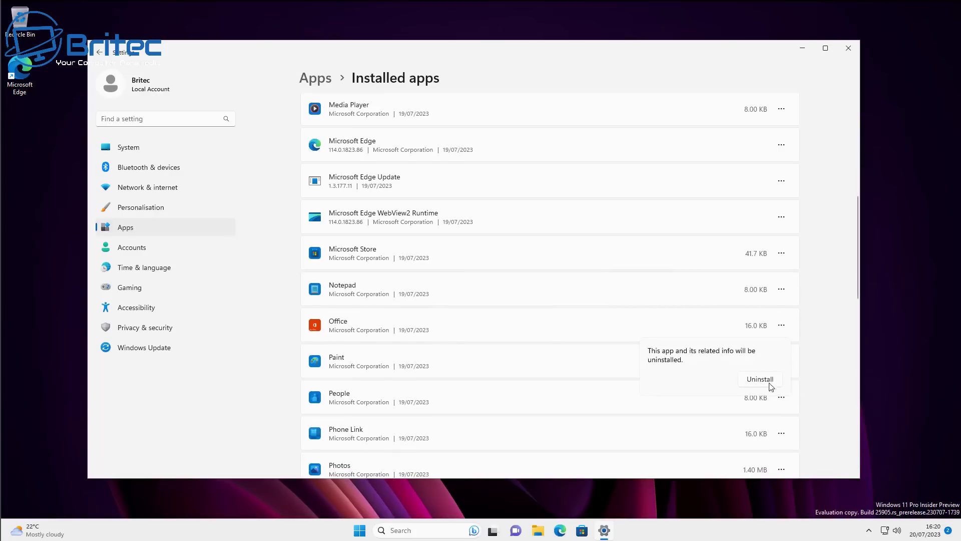
click(768, 383)
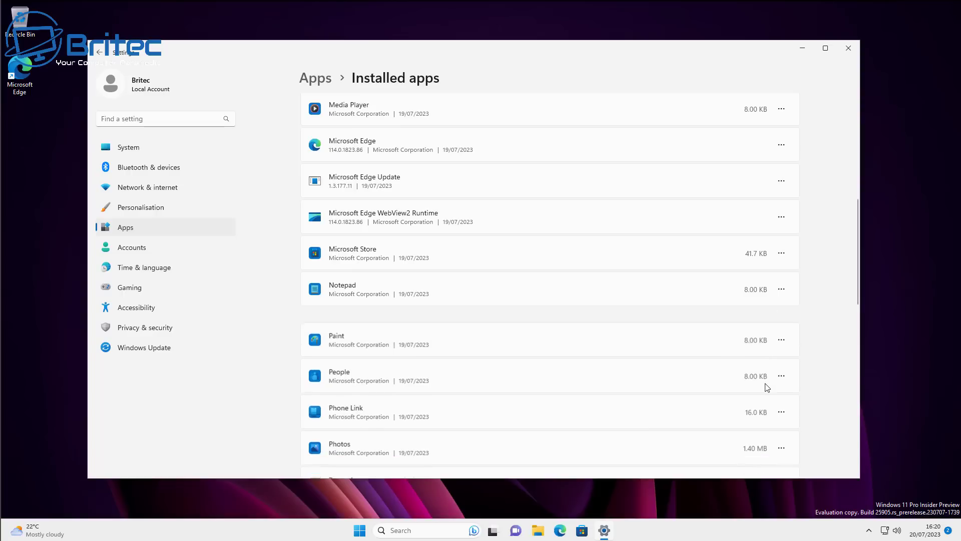
Step: Uninstall People and Quick Assist, skipping Phone Link since it can't be removed
click(782, 361)
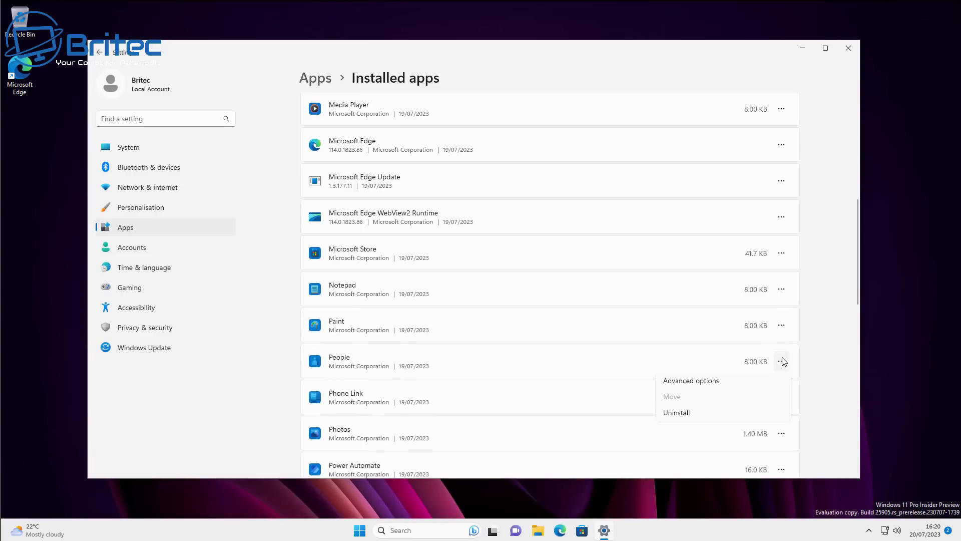
click(701, 409)
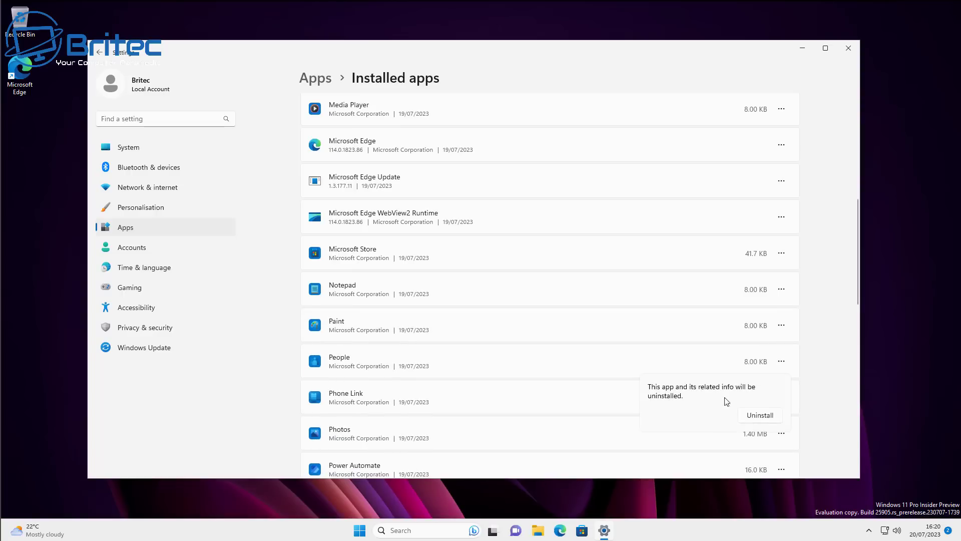
click(749, 419)
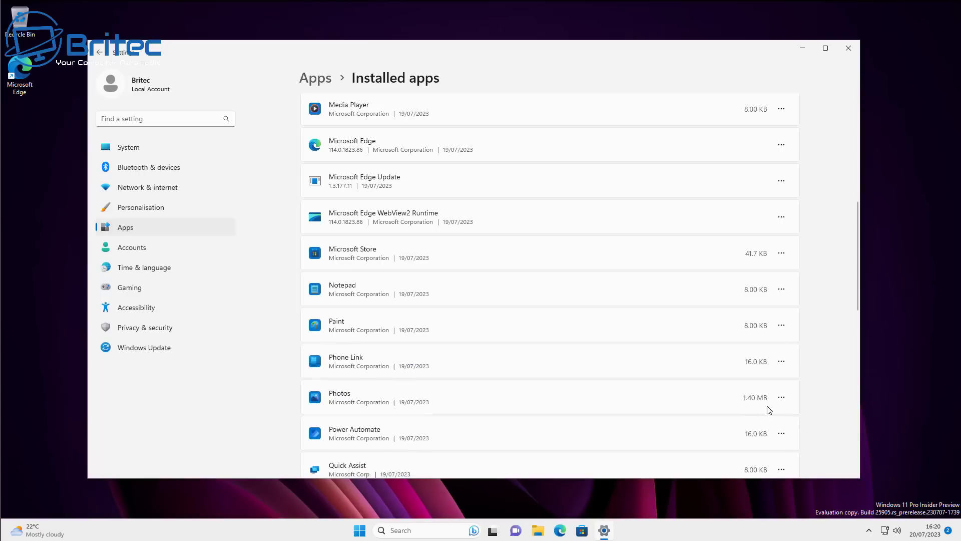
click(781, 362)
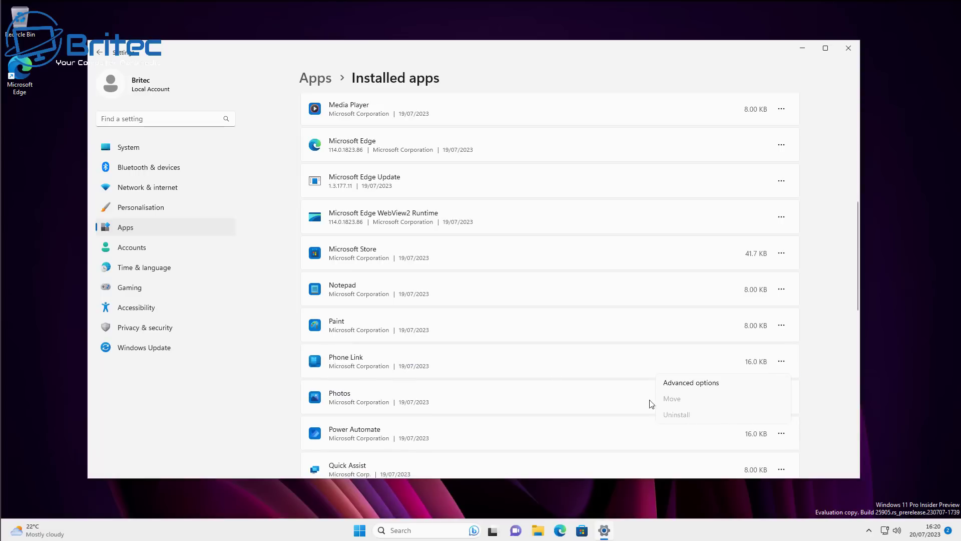
click(529, 358)
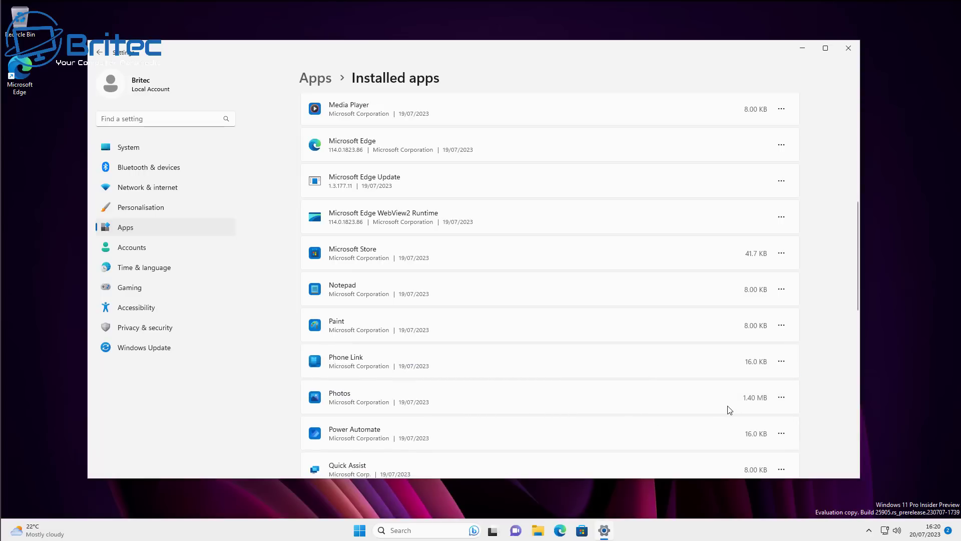
scroll(714, 422, down, 1)
scroll(715, 422, down, 2)
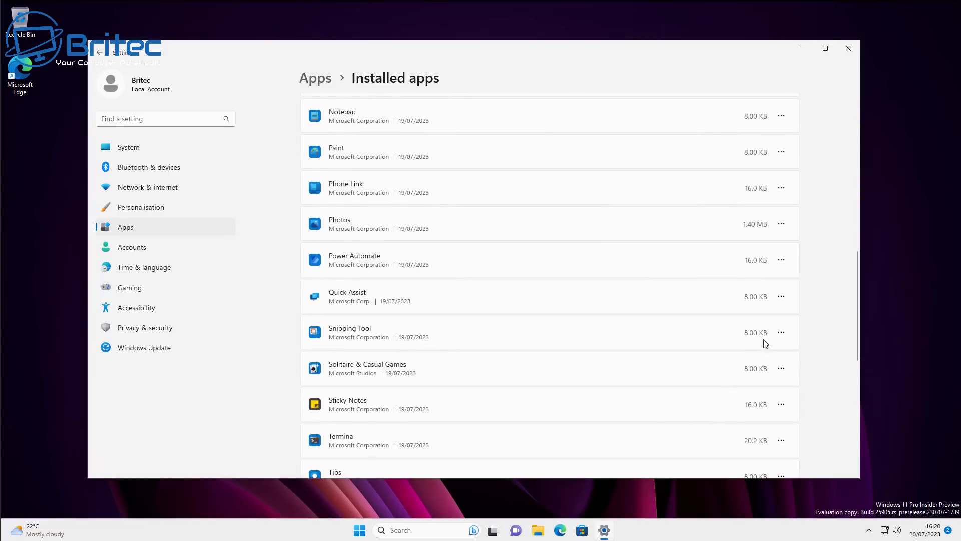
click(781, 296)
click(685, 355)
click(750, 349)
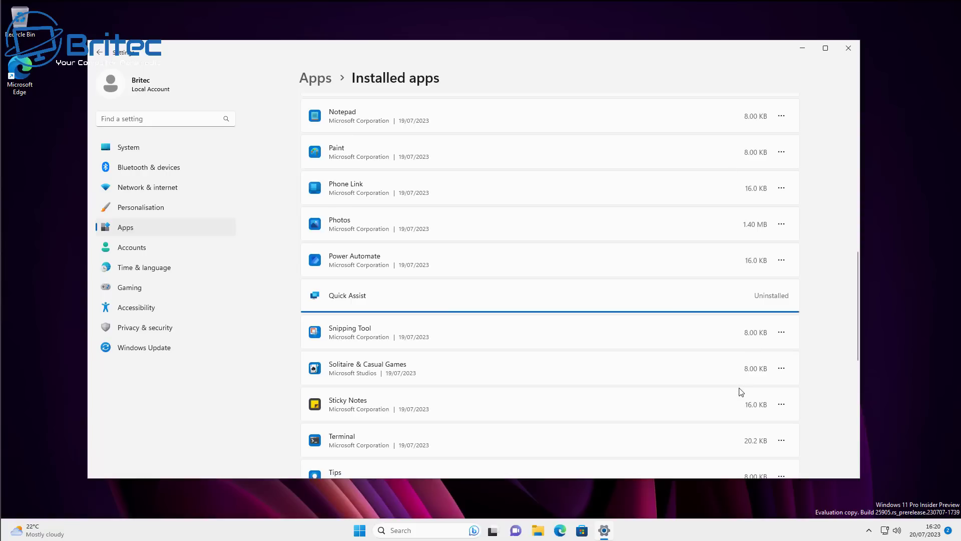
Step: Uninstall Solitaire & Casual Games, Sticky Notes and Tips
click(780, 332)
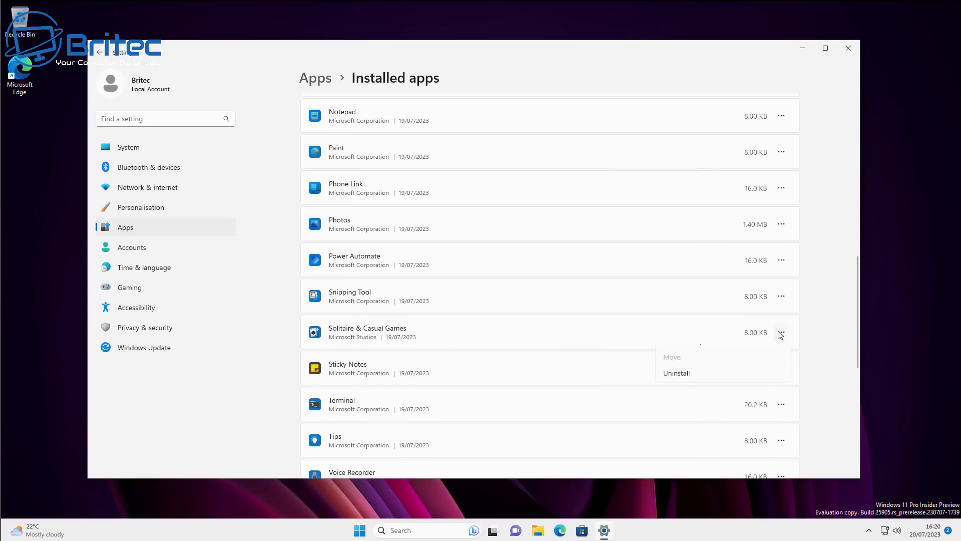
click(701, 387)
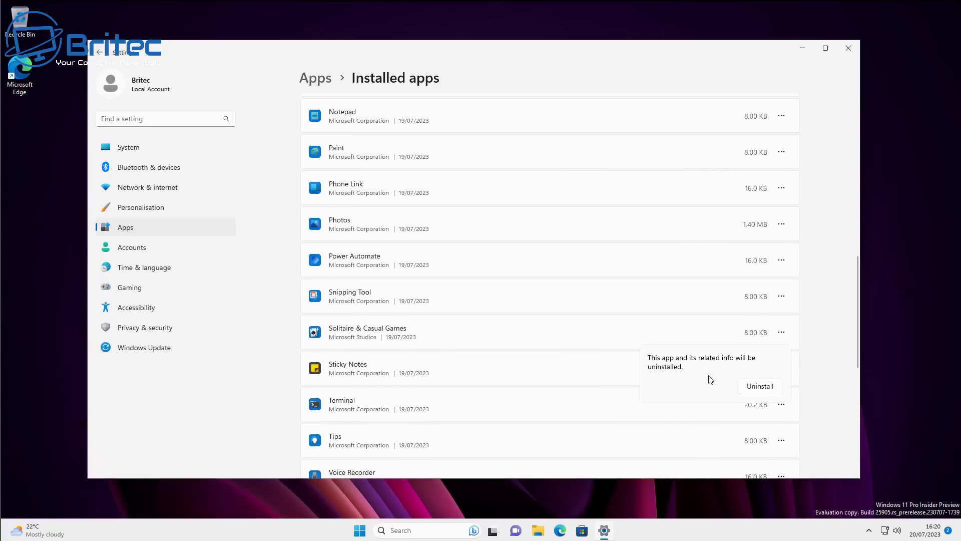
click(759, 386)
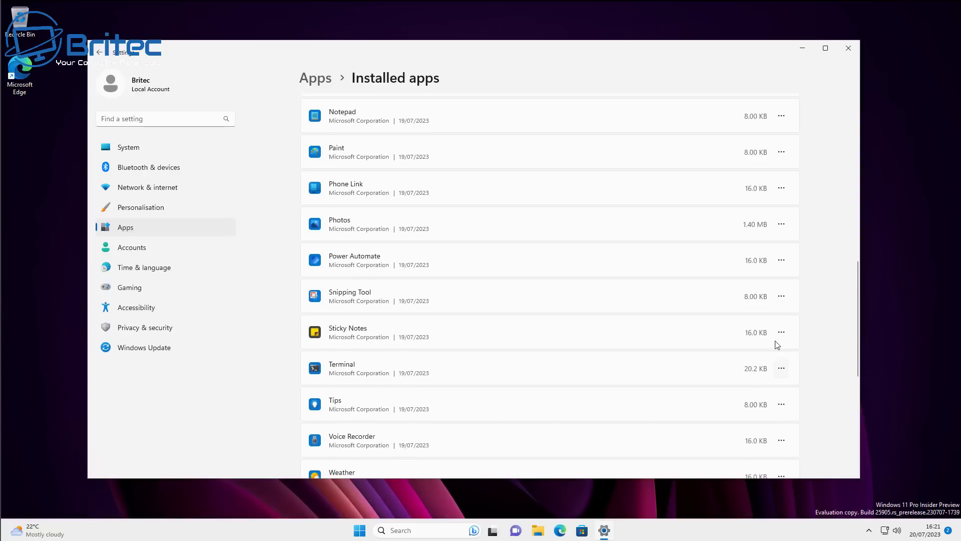
click(781, 332)
click(696, 385)
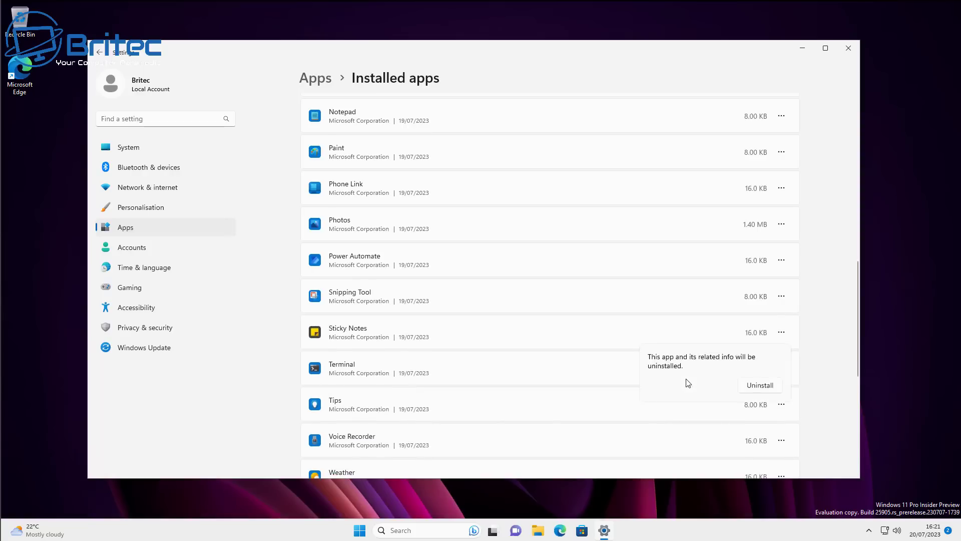
click(766, 387)
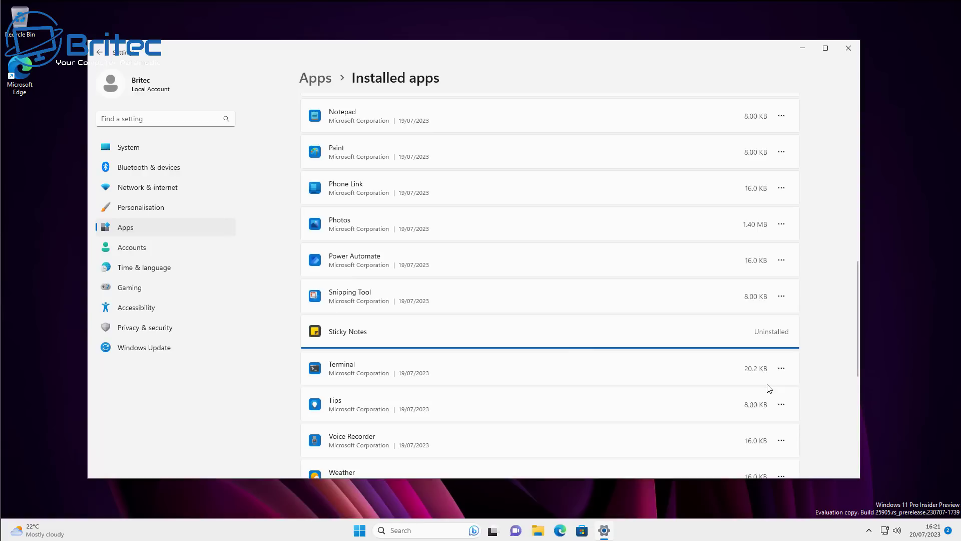
click(781, 369)
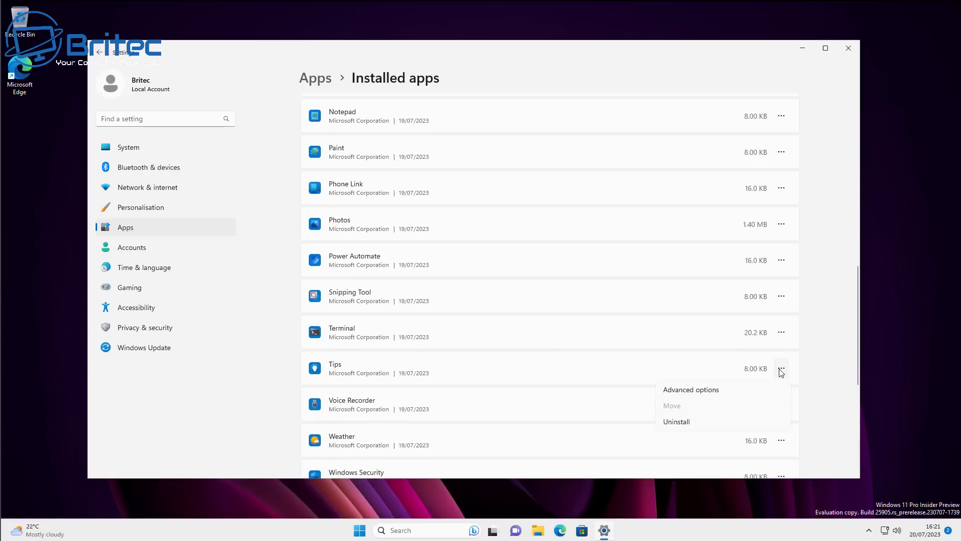
click(713, 421)
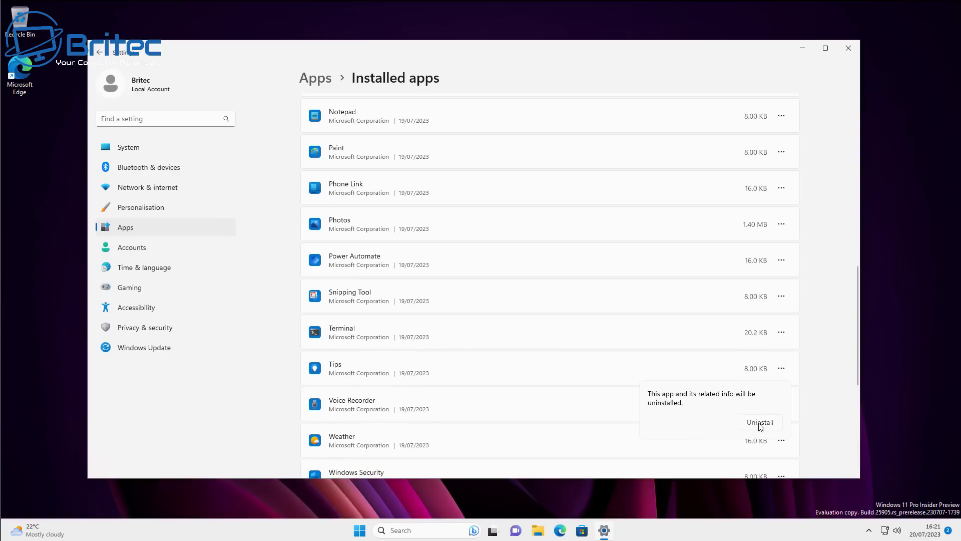
click(760, 423)
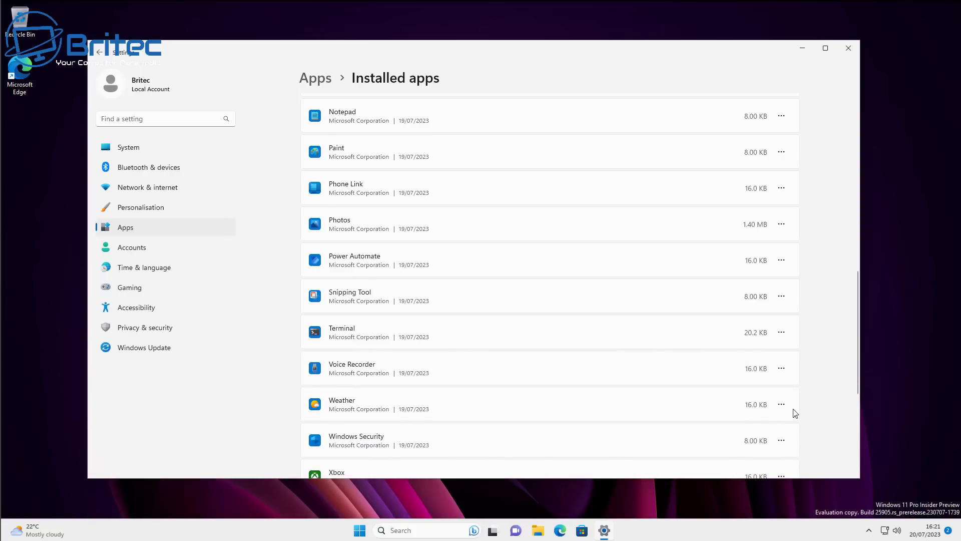
Step: Uninstall Voice Recorder and Weather
click(781, 369)
click(693, 422)
click(760, 423)
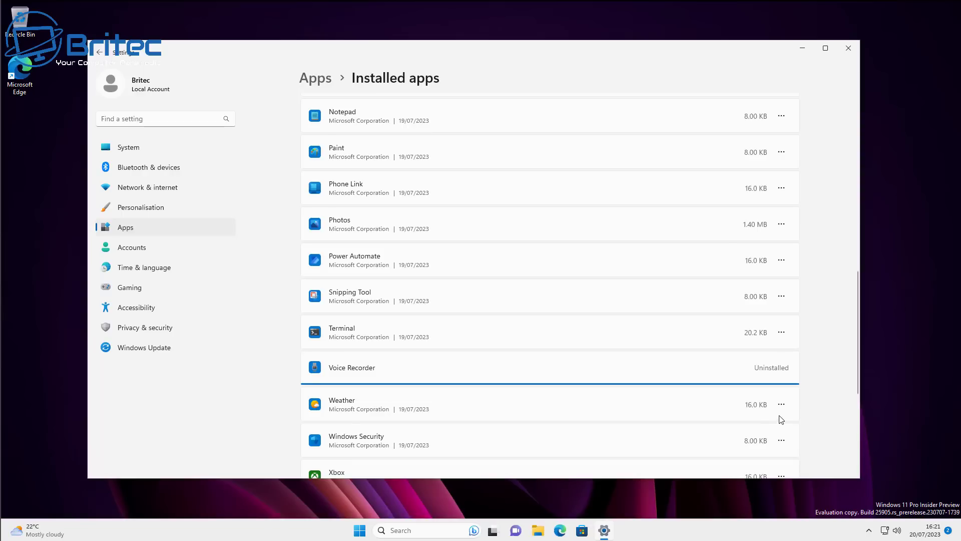
click(784, 373)
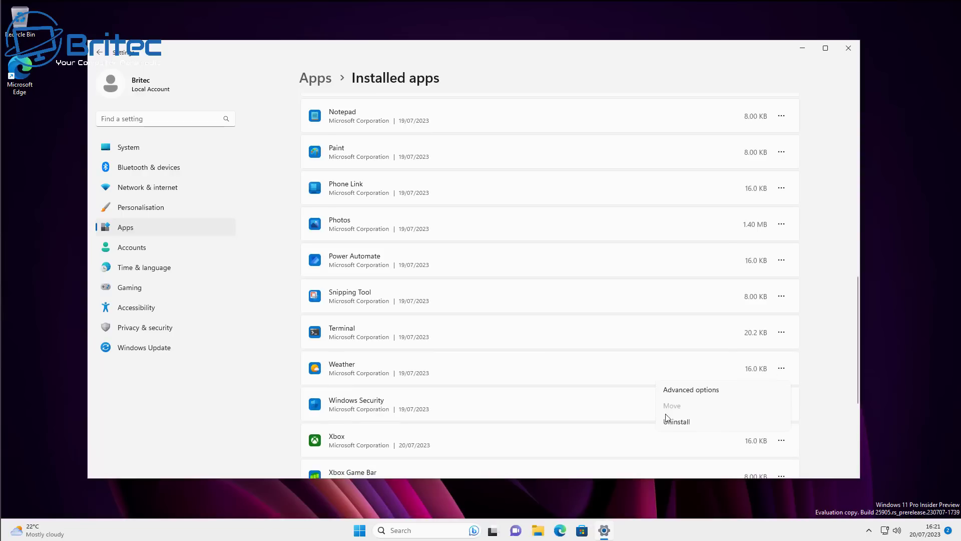
click(675, 422)
click(753, 423)
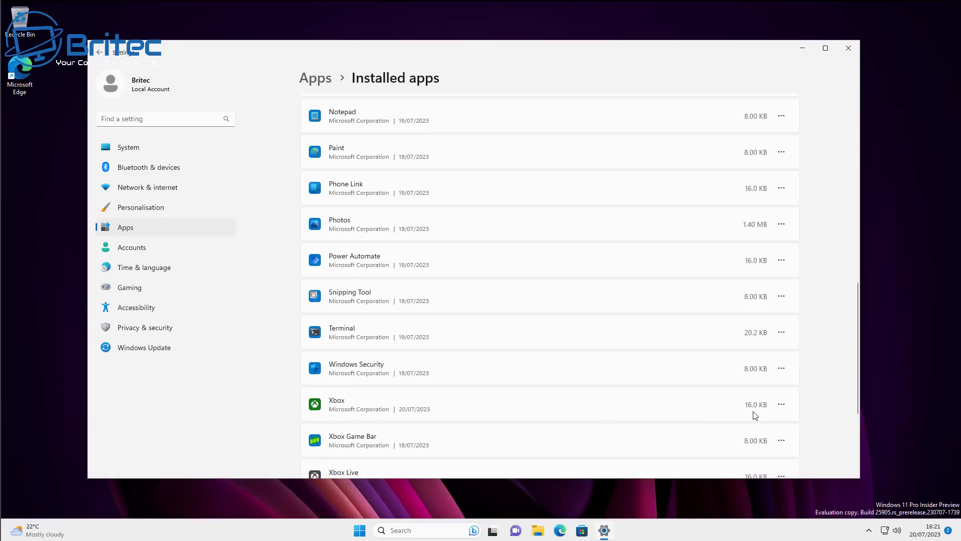
Step: Review the remaining 24 installed apps, return to Apps, and close Settings
scroll(742, 417, down, 3)
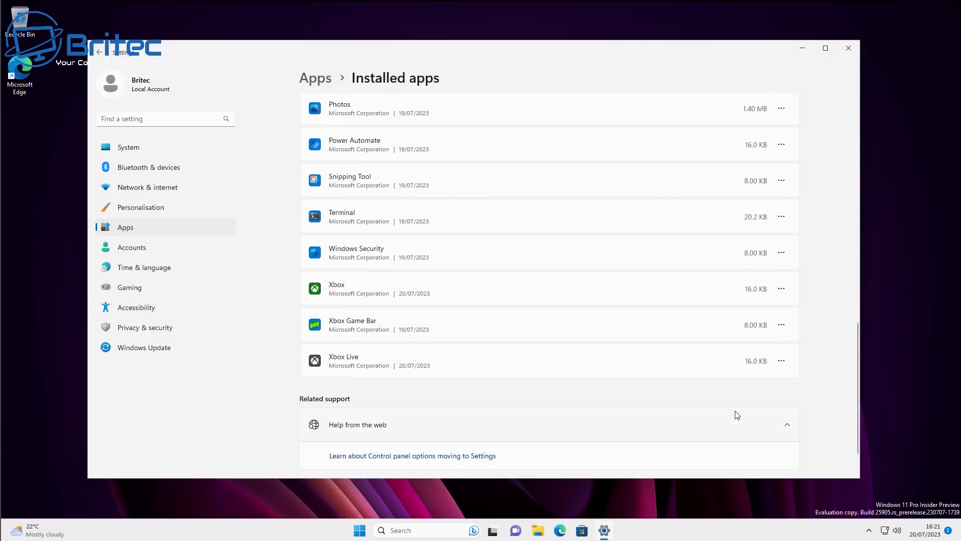
scroll(736, 414, up, 15)
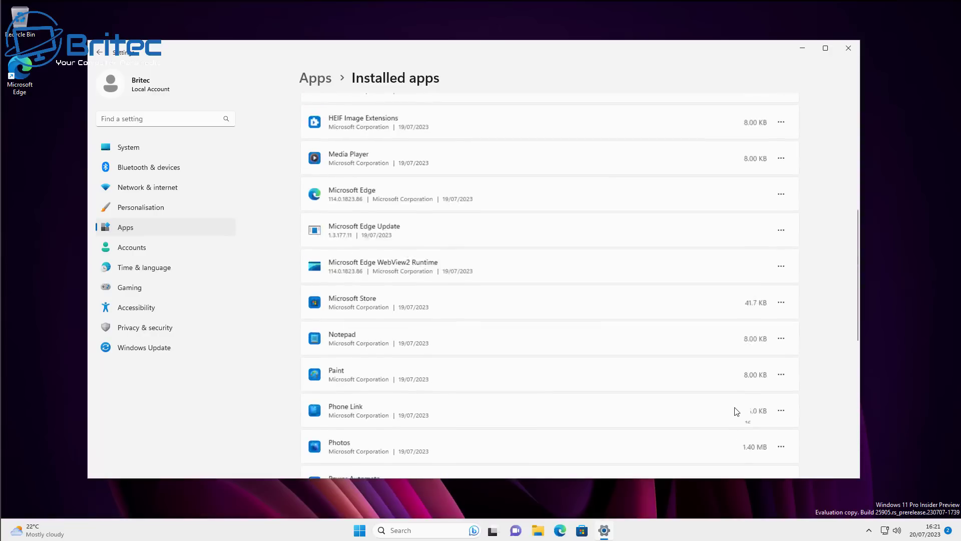
scroll(735, 409, up, 1)
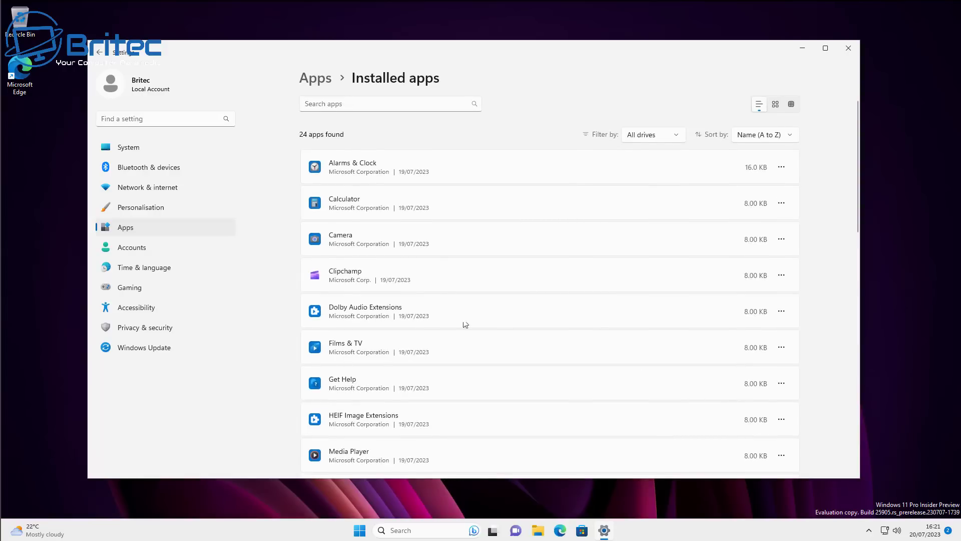
click(99, 52)
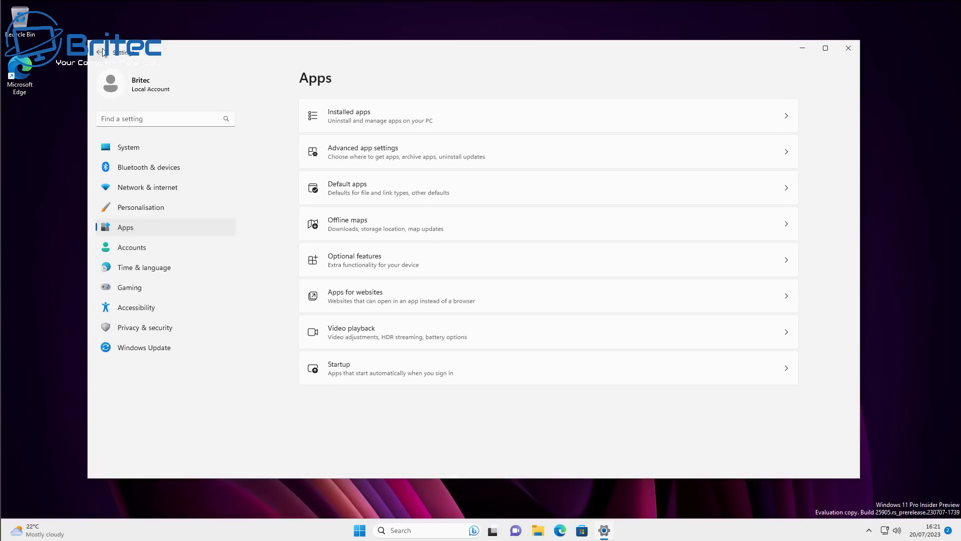
click(848, 48)
Step: Launch Clipchamp – Video Editor from Start, close it, and reopen the Start menu
click(371, 532)
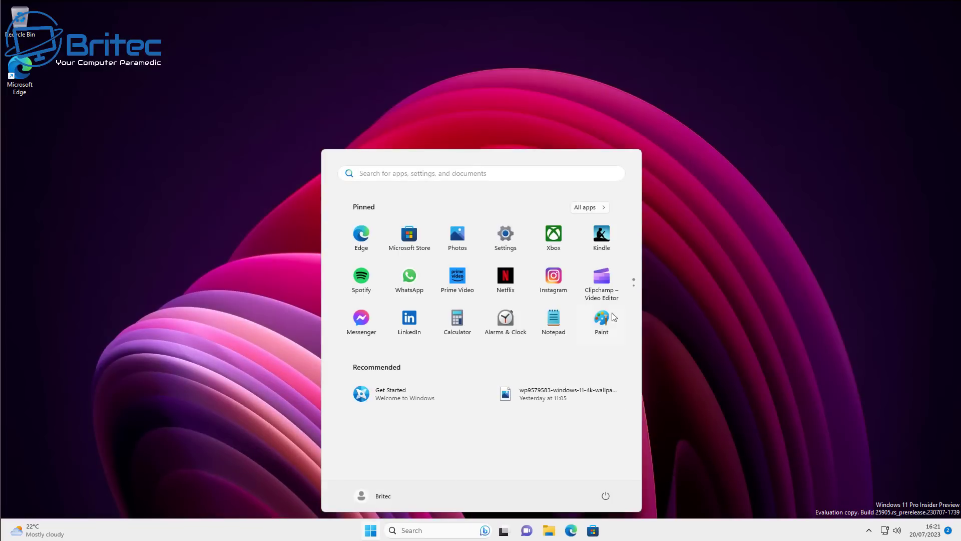
click(603, 276)
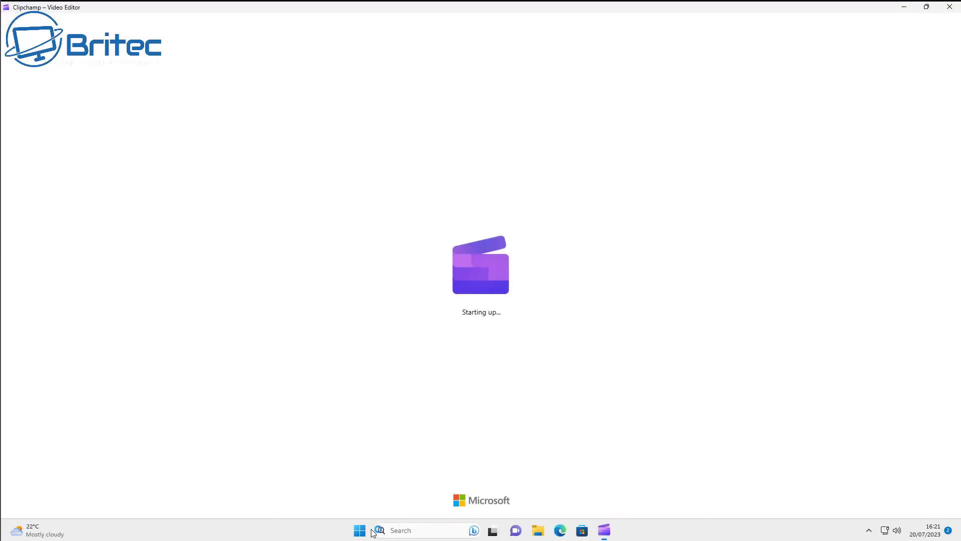
click(950, 10)
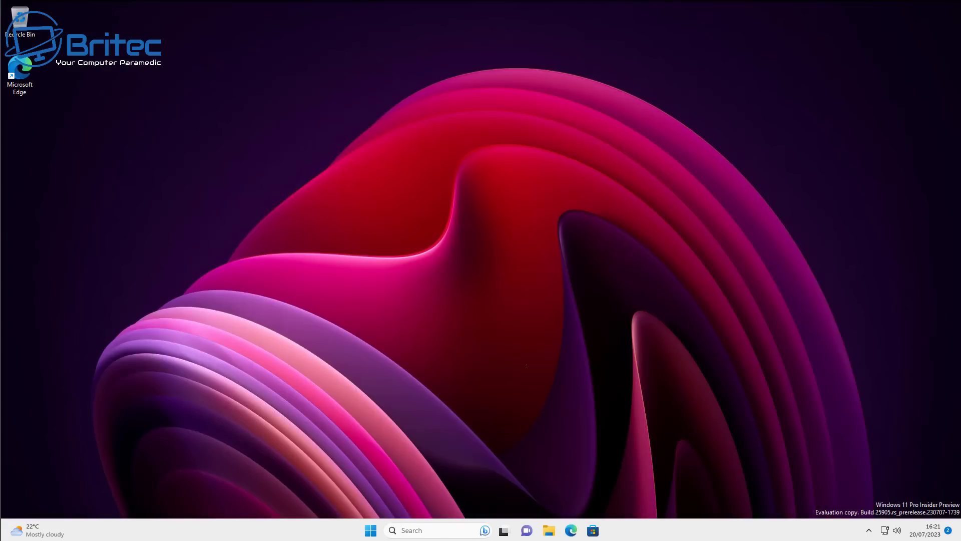
click(373, 529)
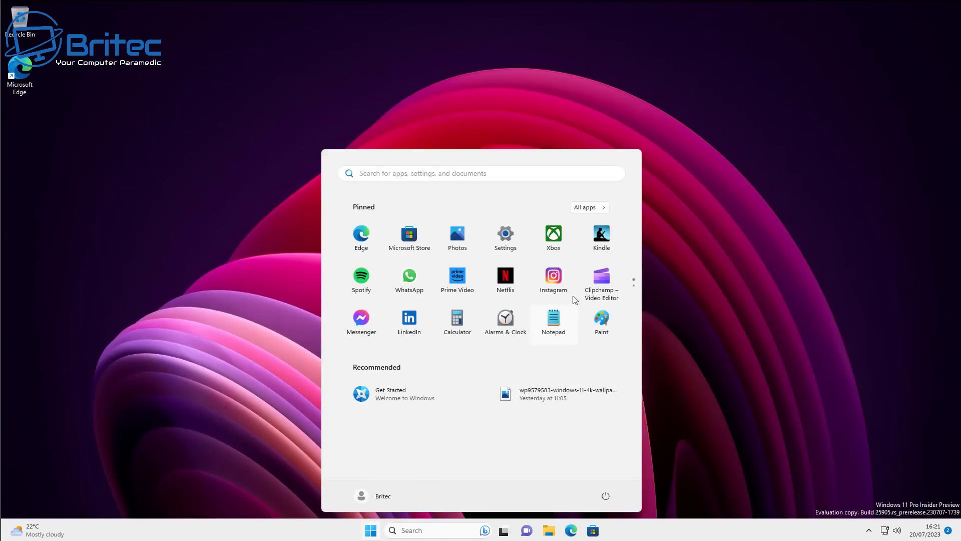
Step: Uninstall the pinned Clipchamp, Instagram, Messenger and LinkedIn apps
right_click(602, 283)
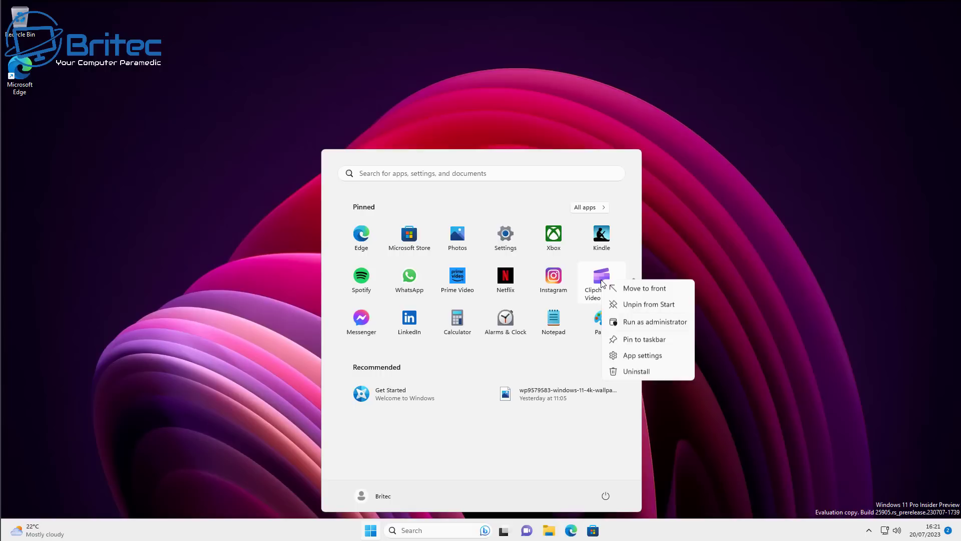
click(633, 373)
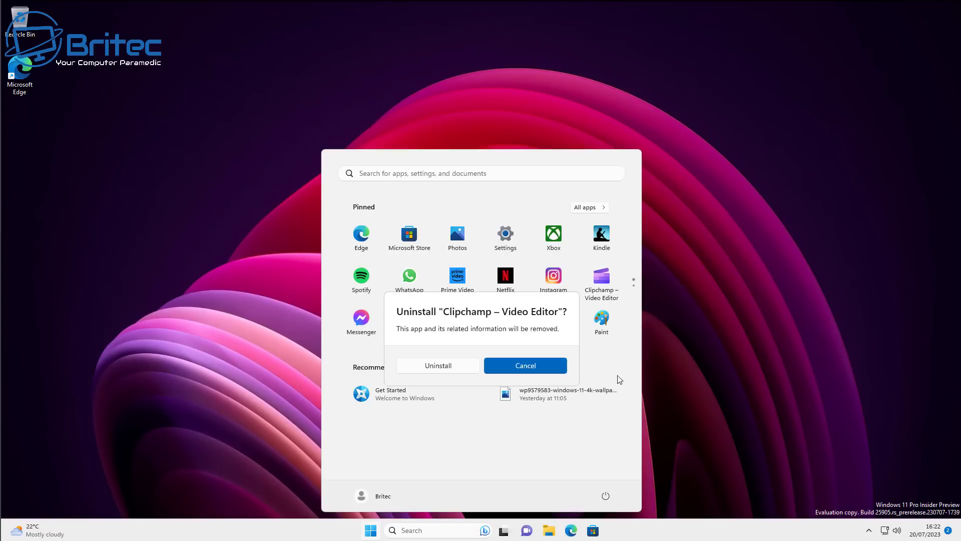
click(446, 366)
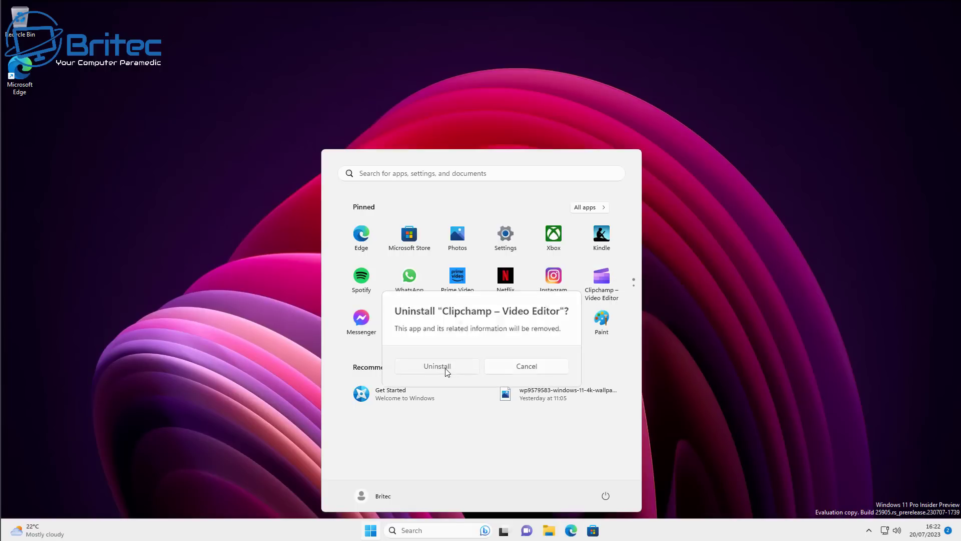
right_click(555, 286)
click(577, 330)
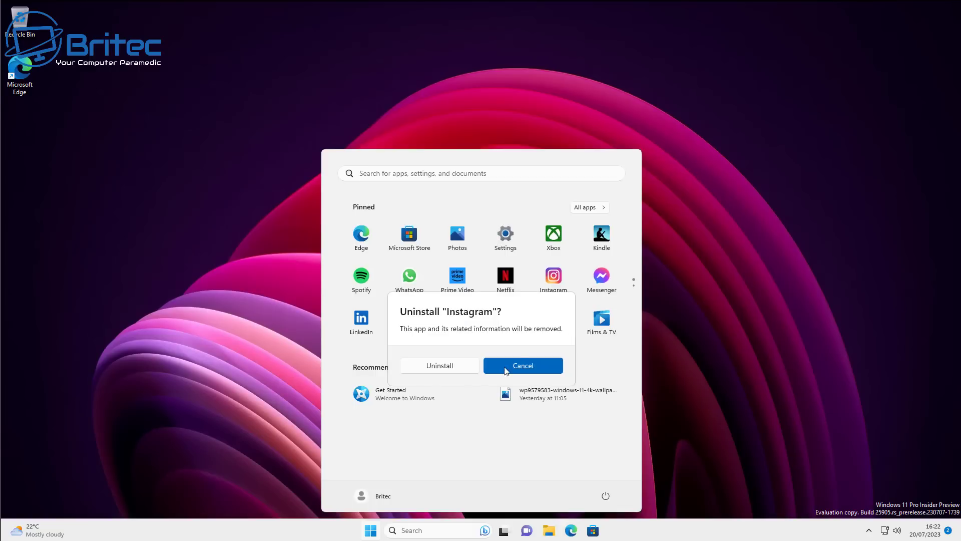
click(435, 365)
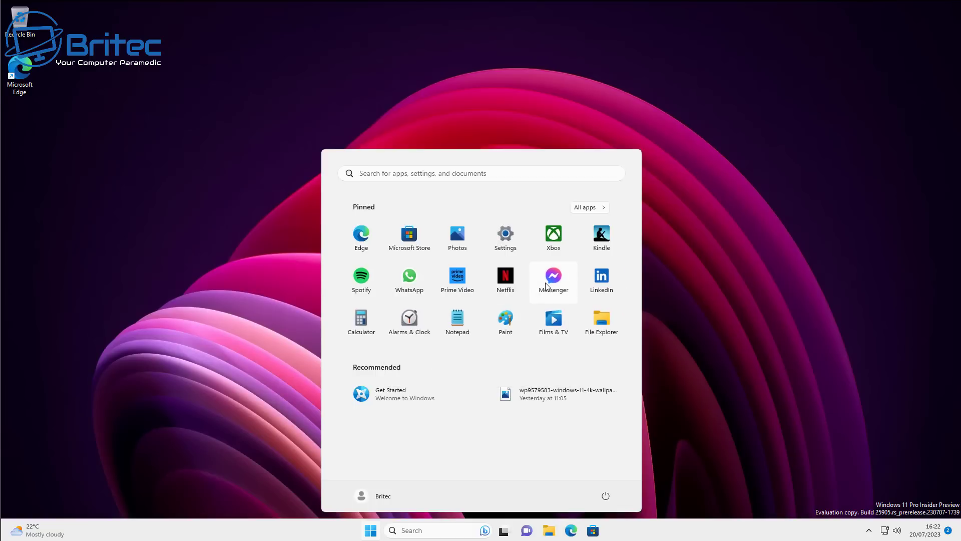
right_click(547, 286)
click(577, 327)
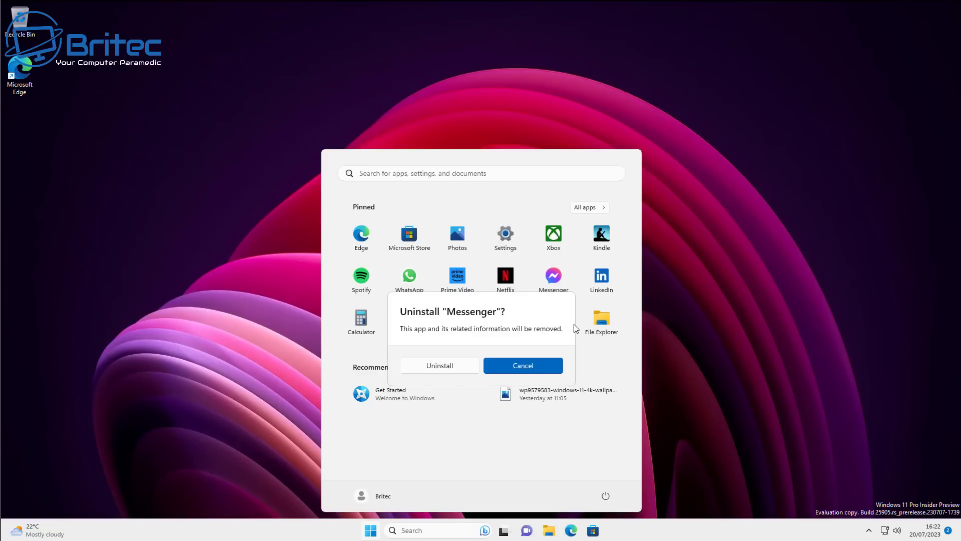
click(448, 367)
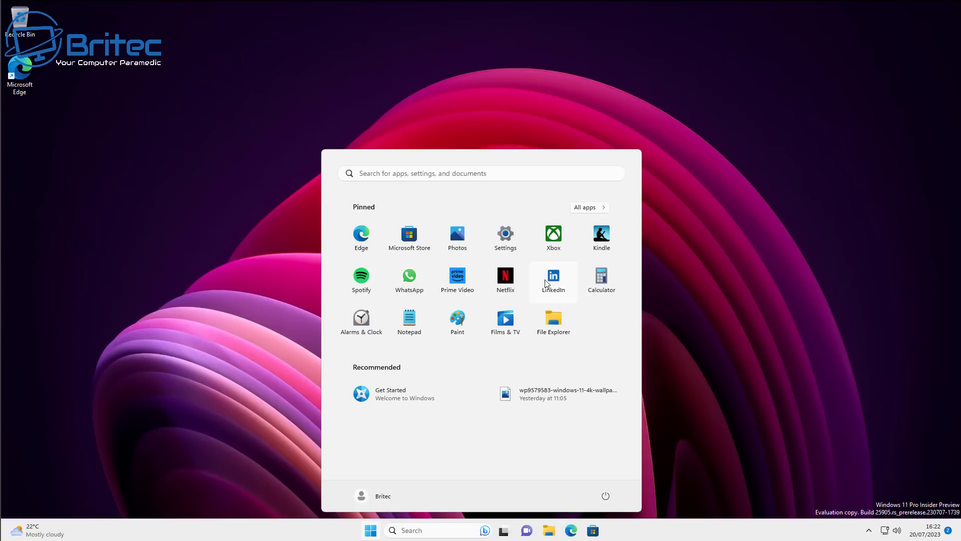
right_click(545, 279)
click(571, 323)
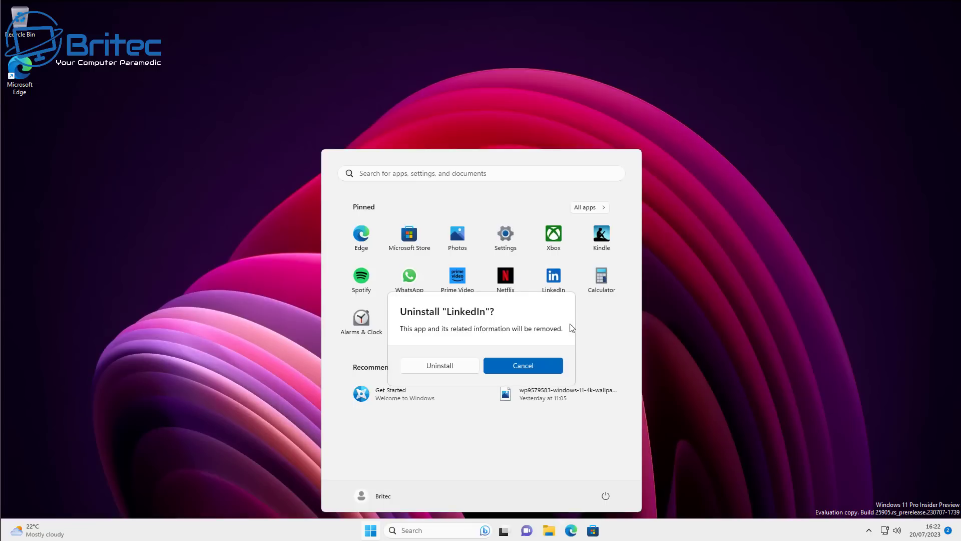
click(461, 370)
Step: Uninstall Netflix and Prime Video, and unpin Kindle from Start
right_click(500, 280)
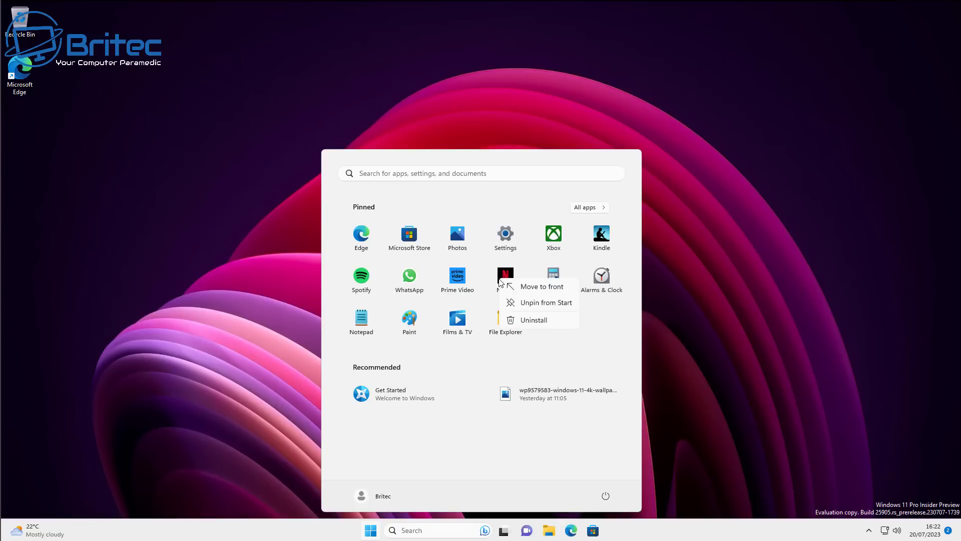
click(528, 320)
click(448, 371)
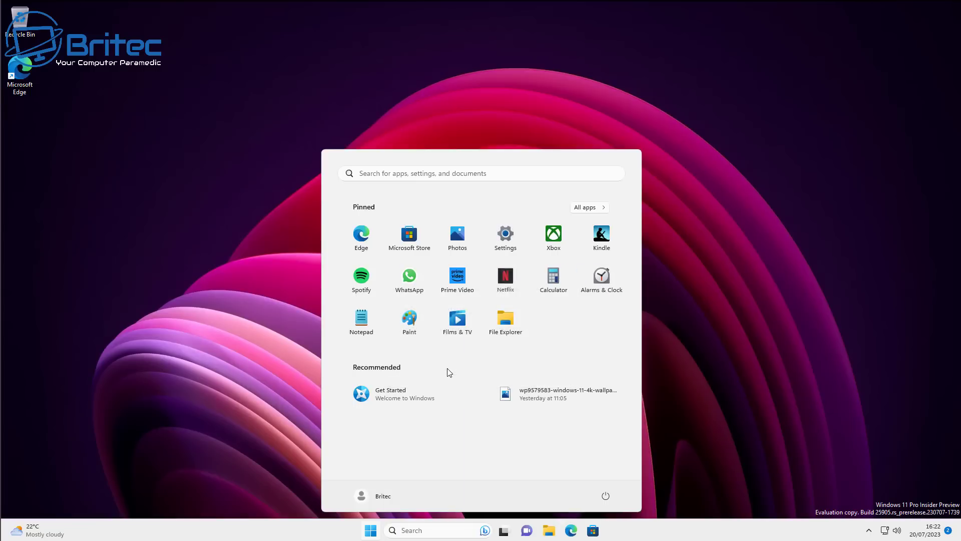
right_click(456, 276)
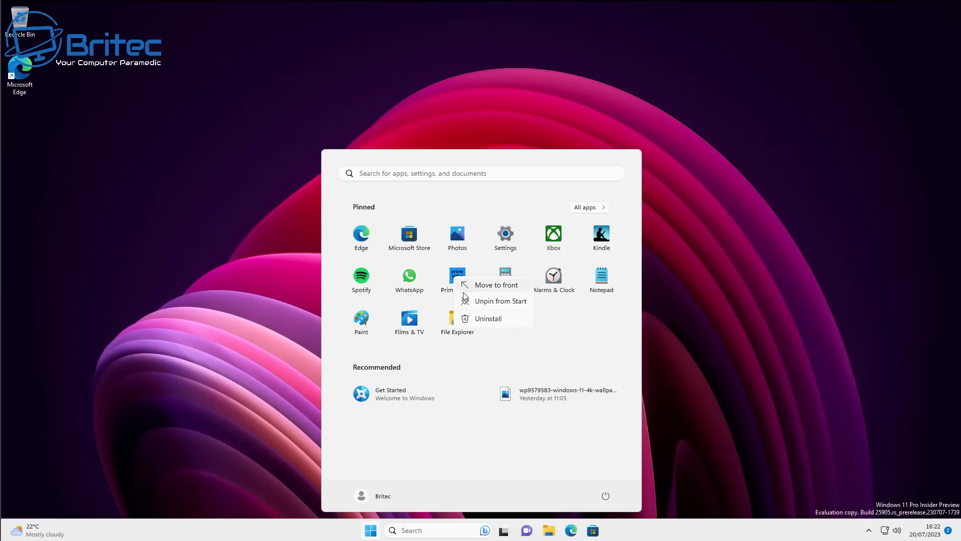
click(480, 319)
click(450, 369)
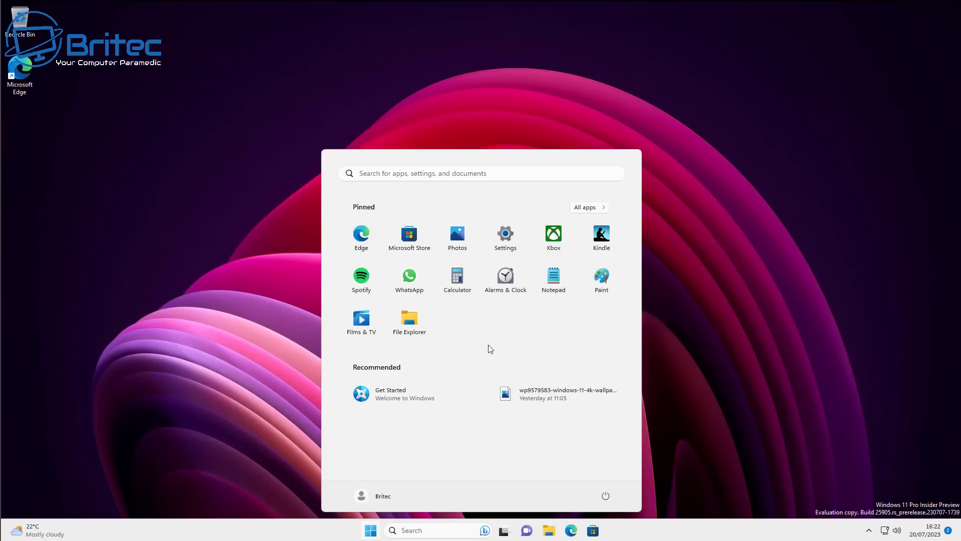
right_click(600, 236)
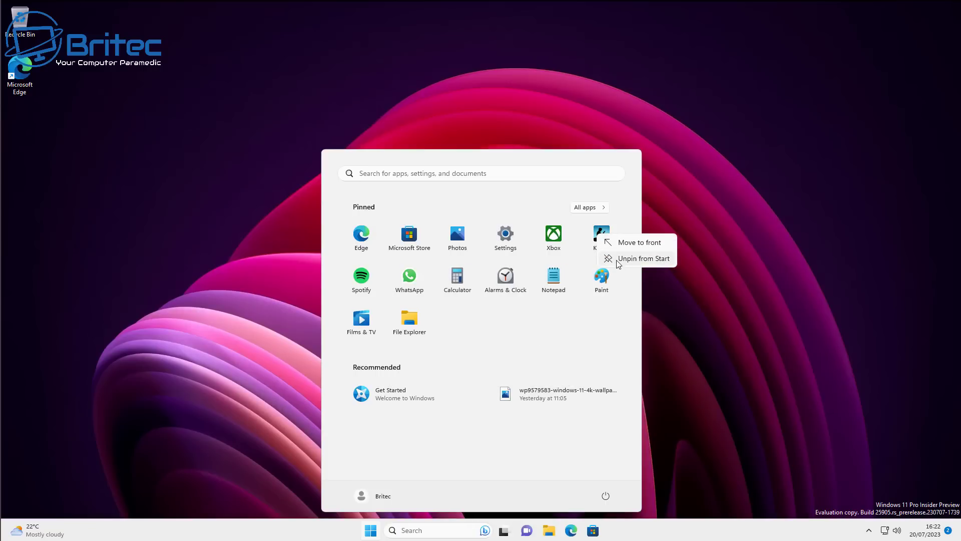
click(618, 260)
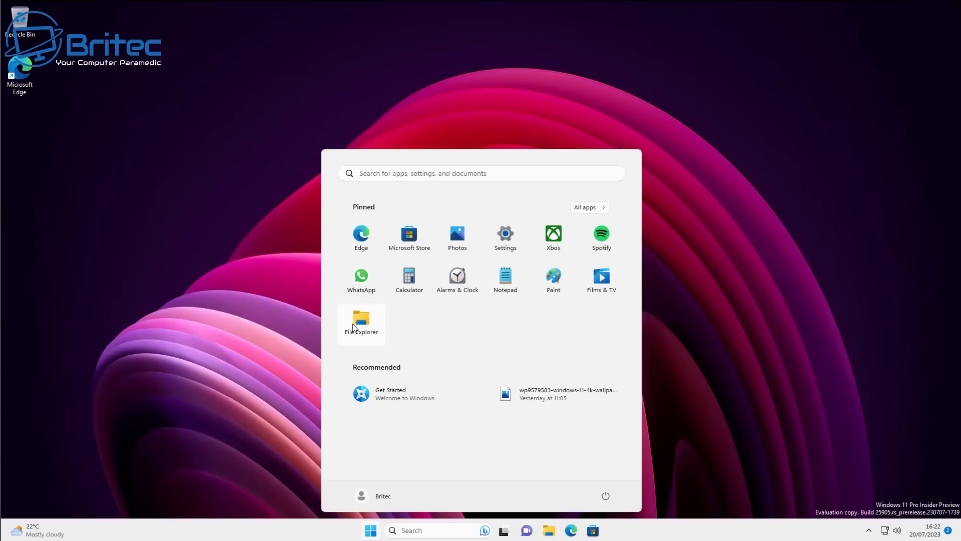
Step: Uninstall WhatsApp and Spotify, then refresh the Start menu
right_click(360, 282)
click(393, 319)
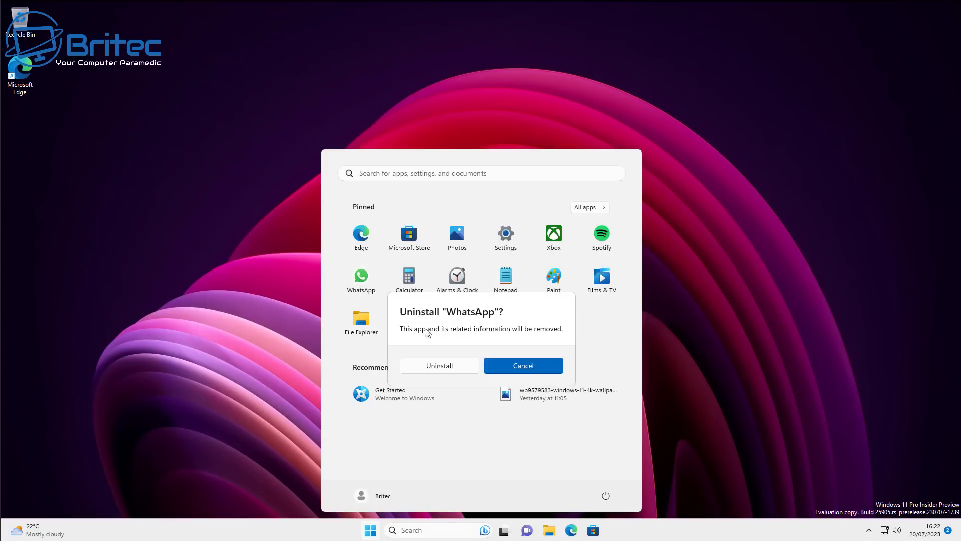
click(452, 366)
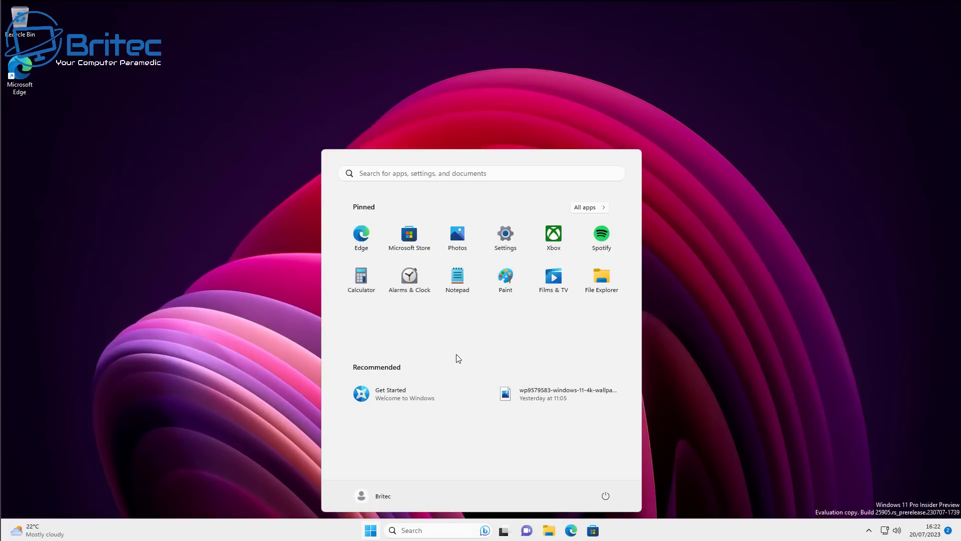
right_click(597, 234)
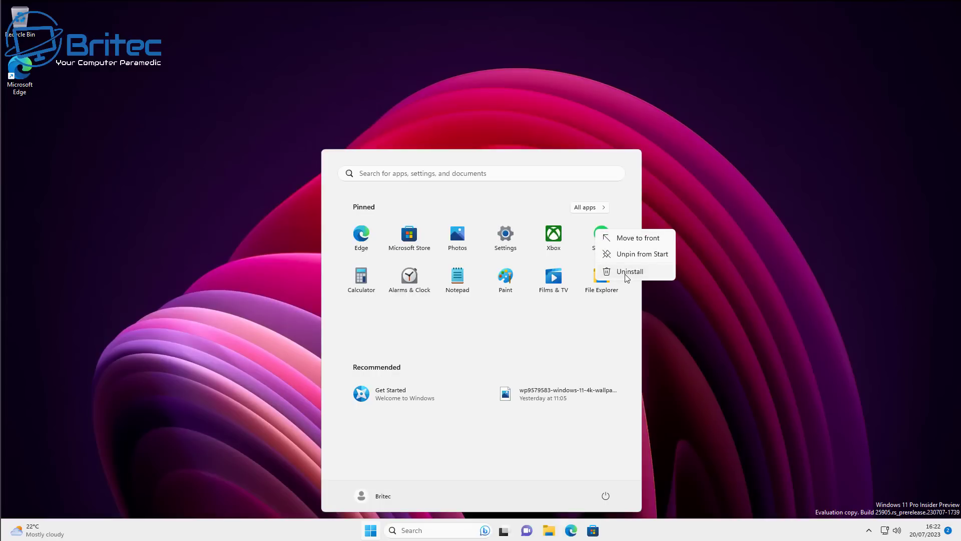
click(628, 273)
click(438, 365)
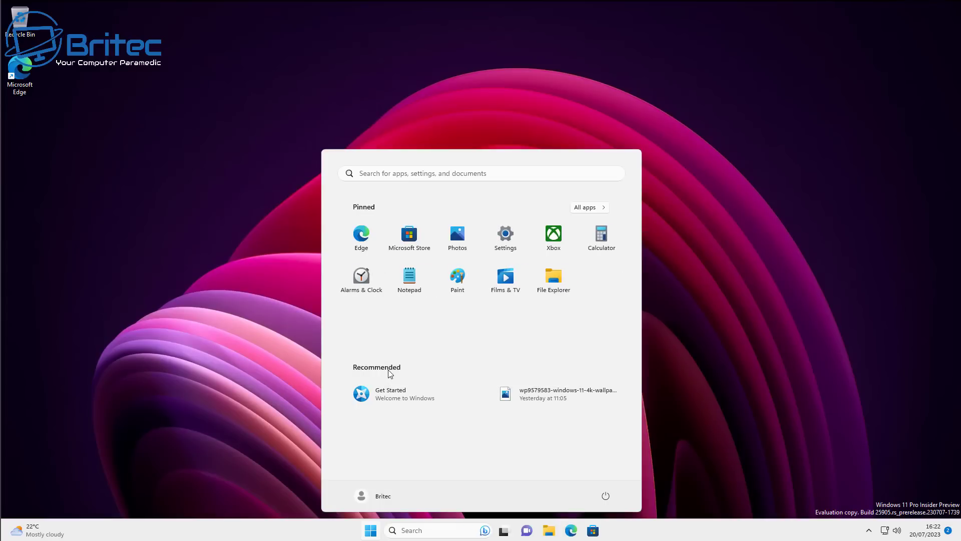
click(678, 297)
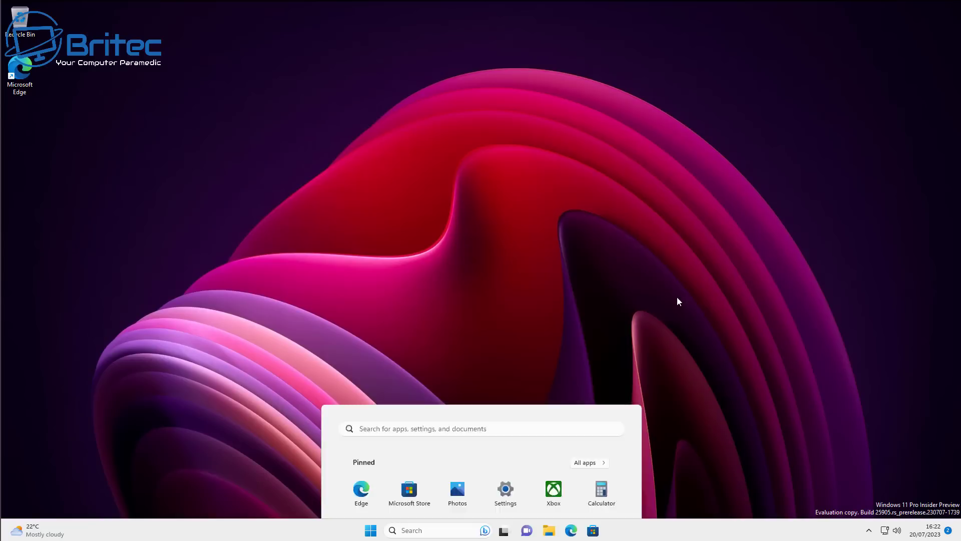
click(371, 530)
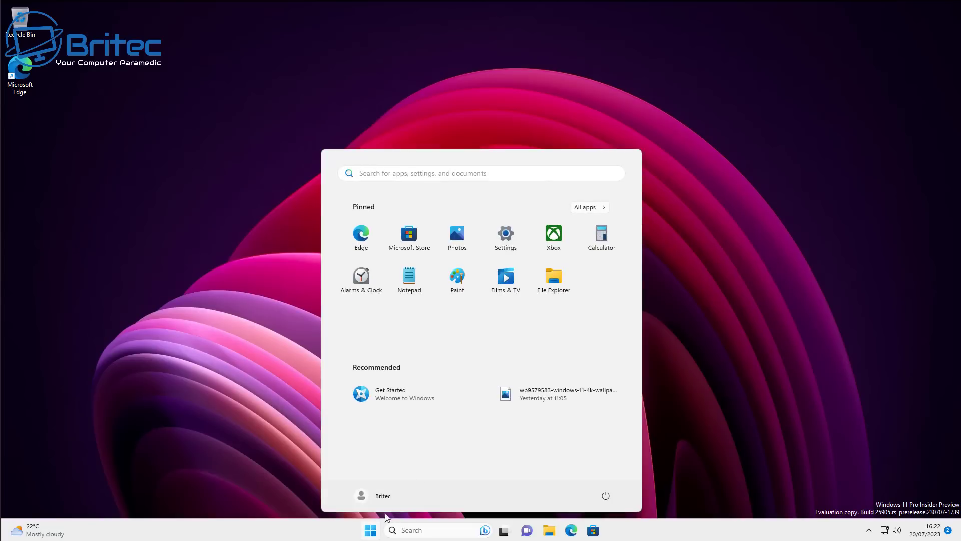
Step: Open Settings, go to Privacy & security and review the Find my device setting
click(508, 244)
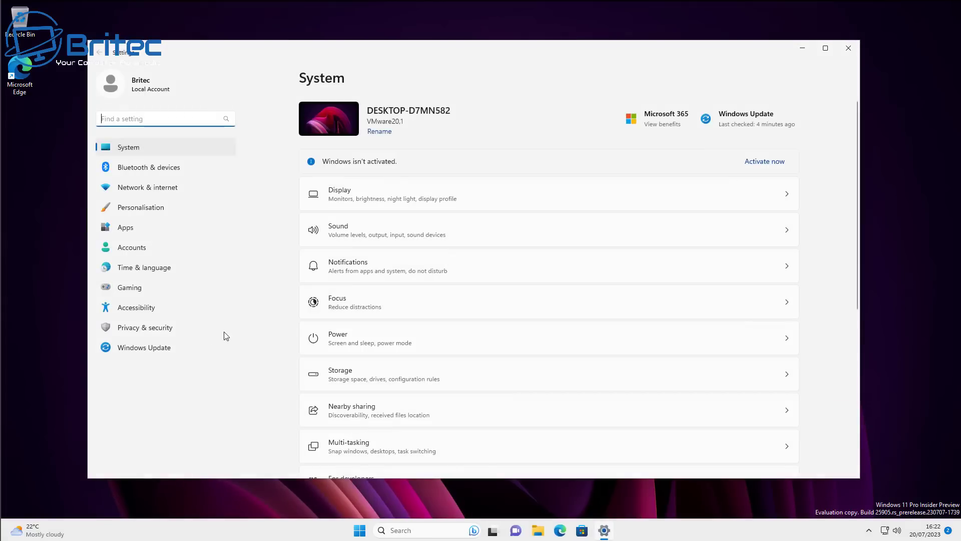
click(158, 326)
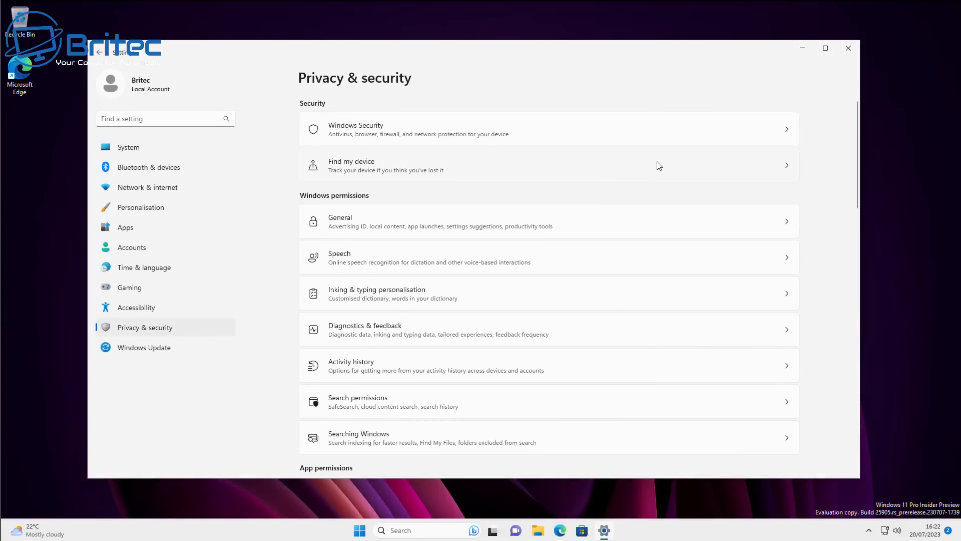
click(698, 170)
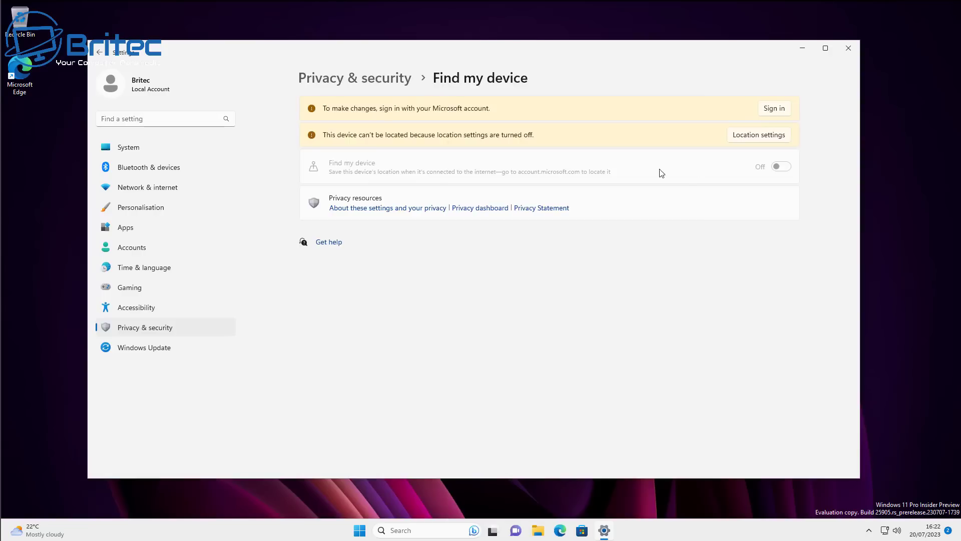
click(96, 56)
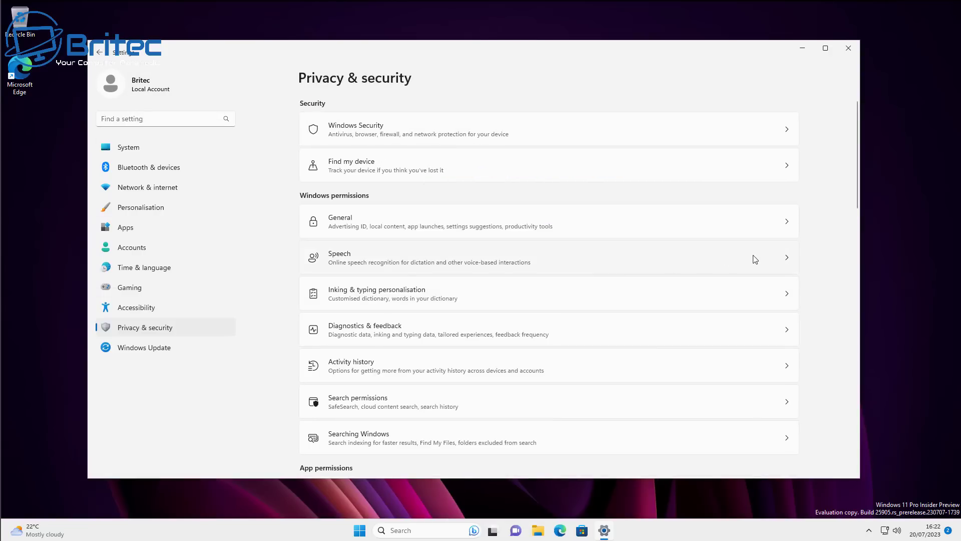
Step: Turn off the General options for language list, app launch tracking and suggested content
click(786, 216)
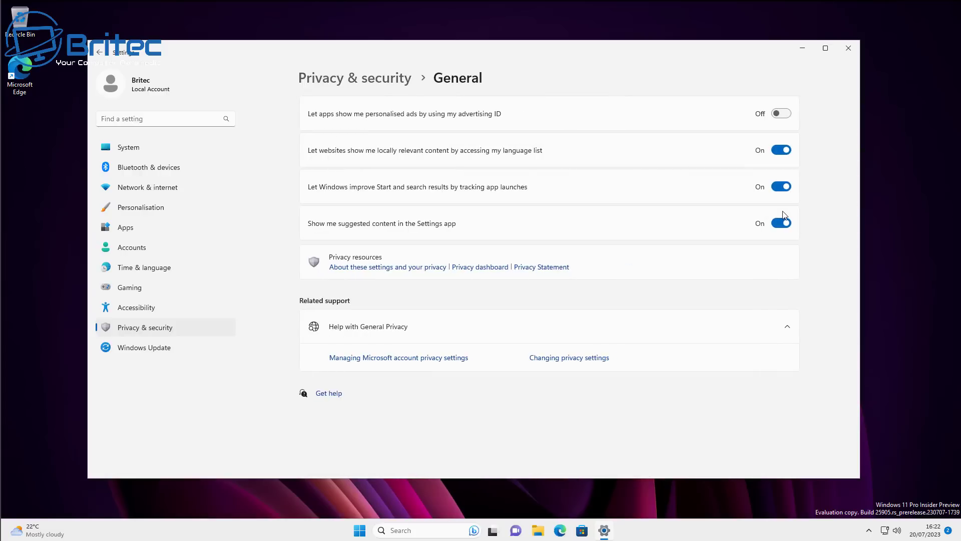
click(781, 151)
click(781, 187)
click(777, 226)
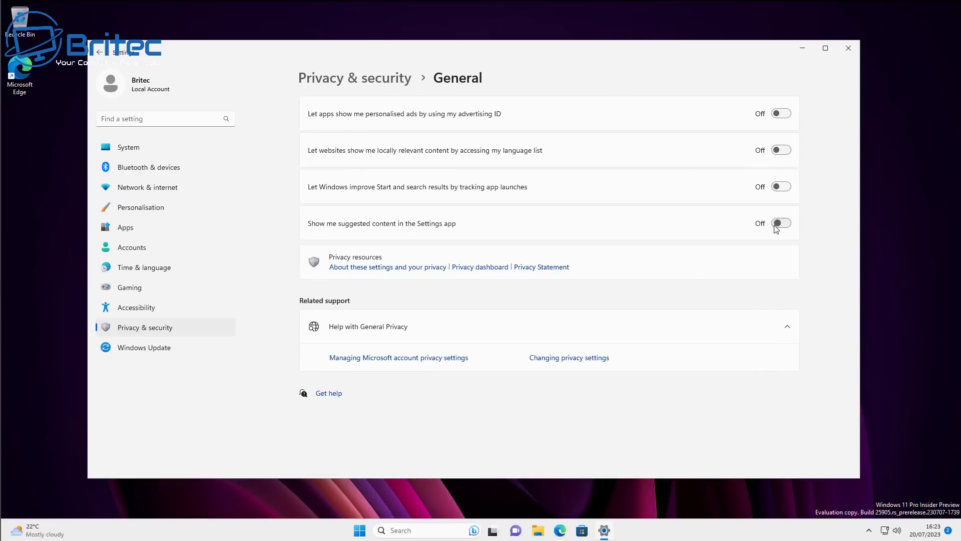
click(99, 52)
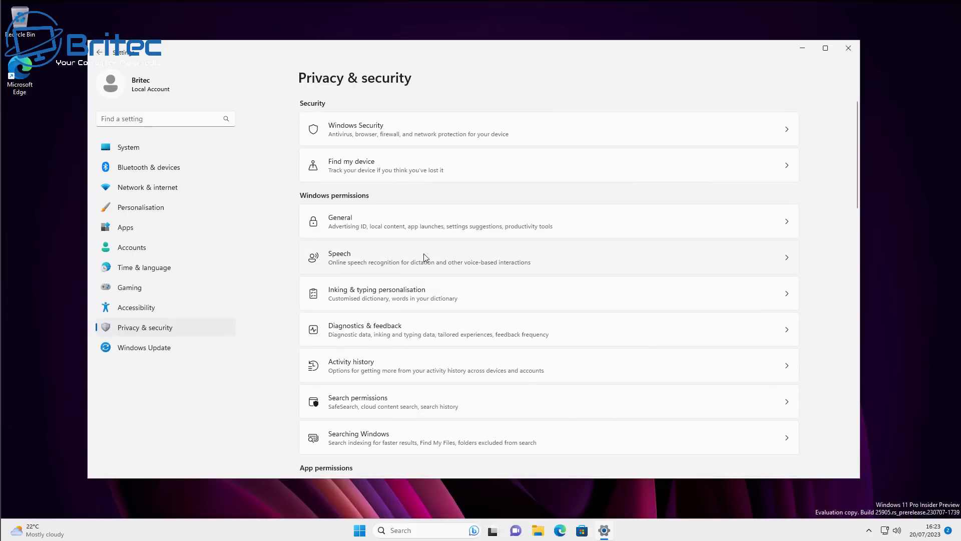
click(424, 258)
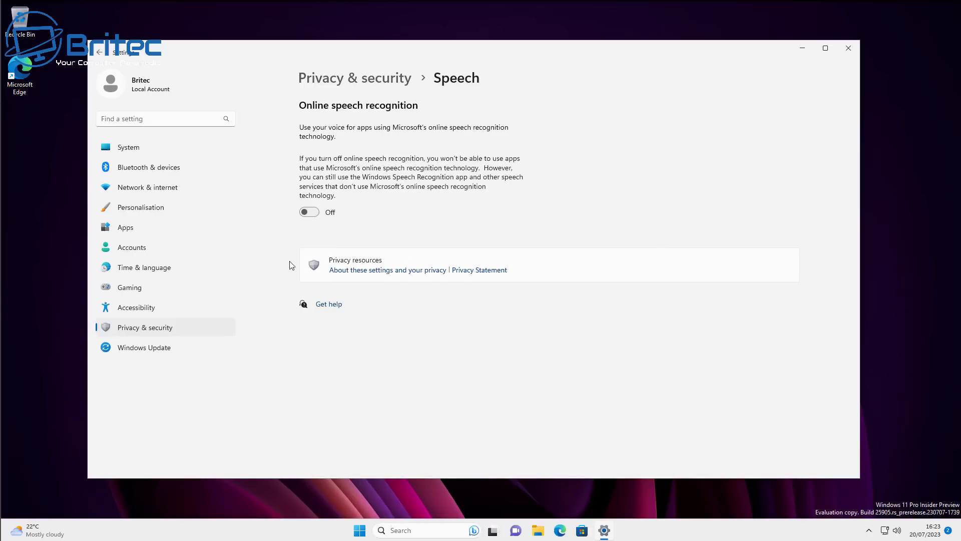
click(97, 53)
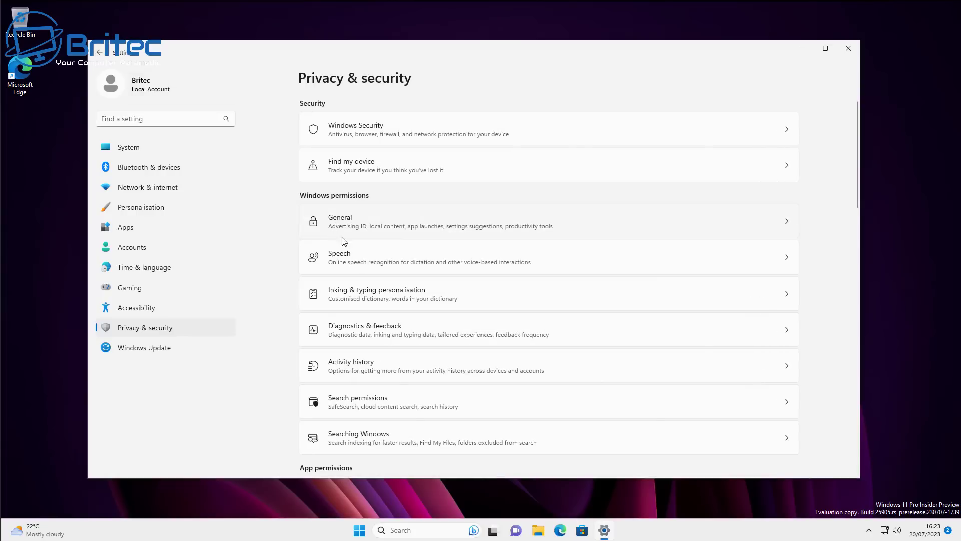
Step: Turn off the Inking & typing customised dictionary and clear its contents
click(364, 292)
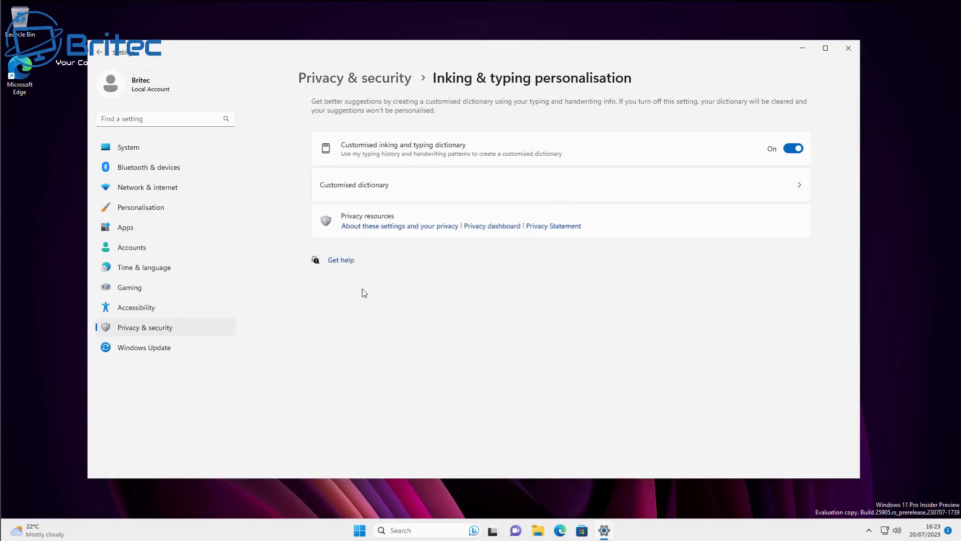
click(779, 150)
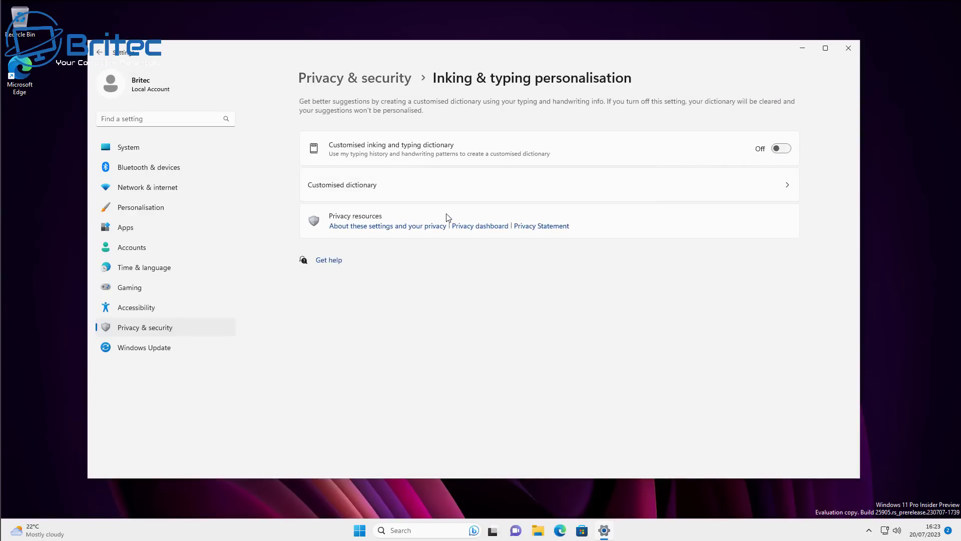
click(438, 196)
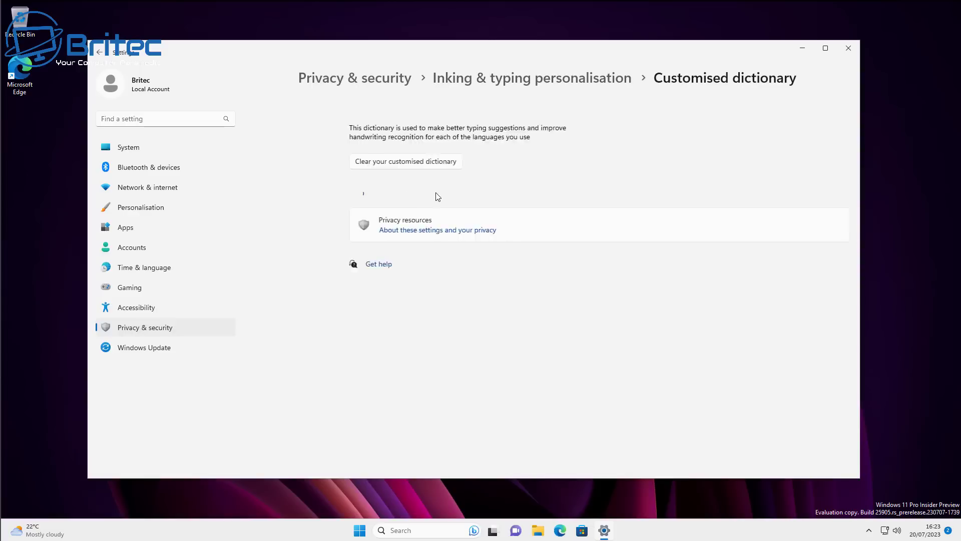
click(379, 162)
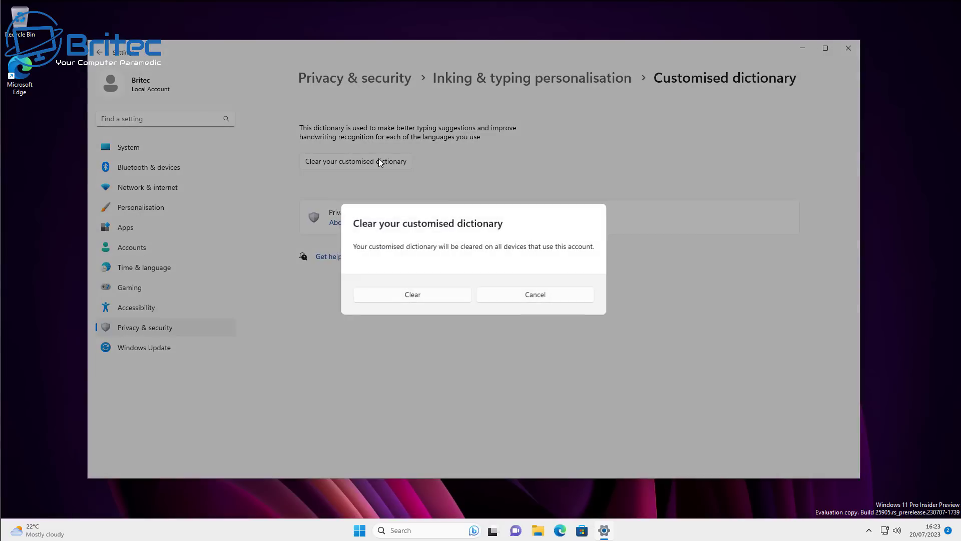
click(414, 294)
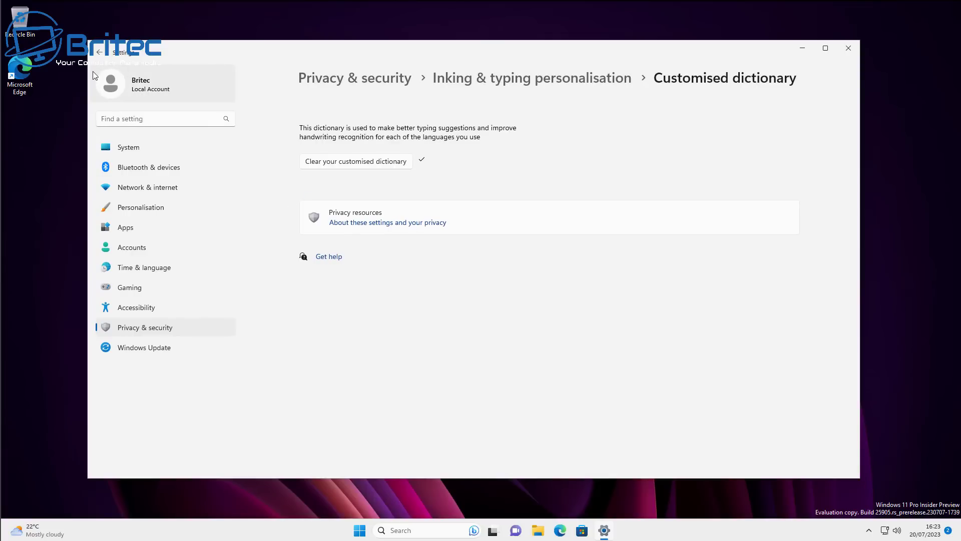
click(99, 52)
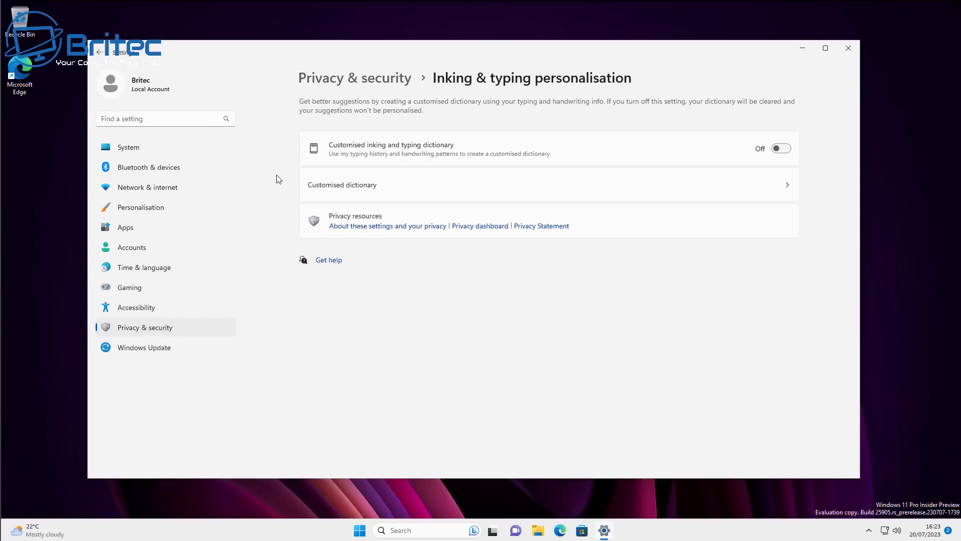
click(100, 52)
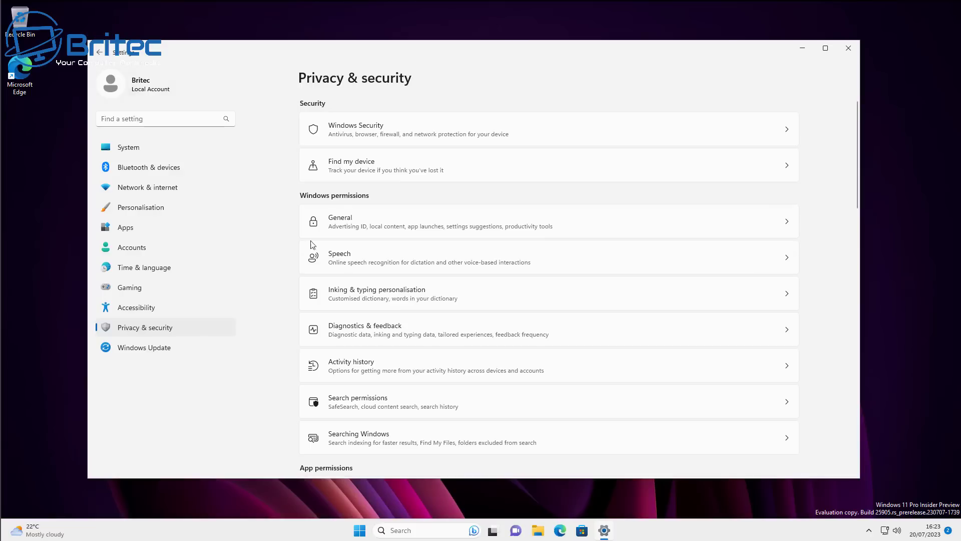
Step: Delete the collected diagnostic data under Diagnostics & feedback
click(389, 331)
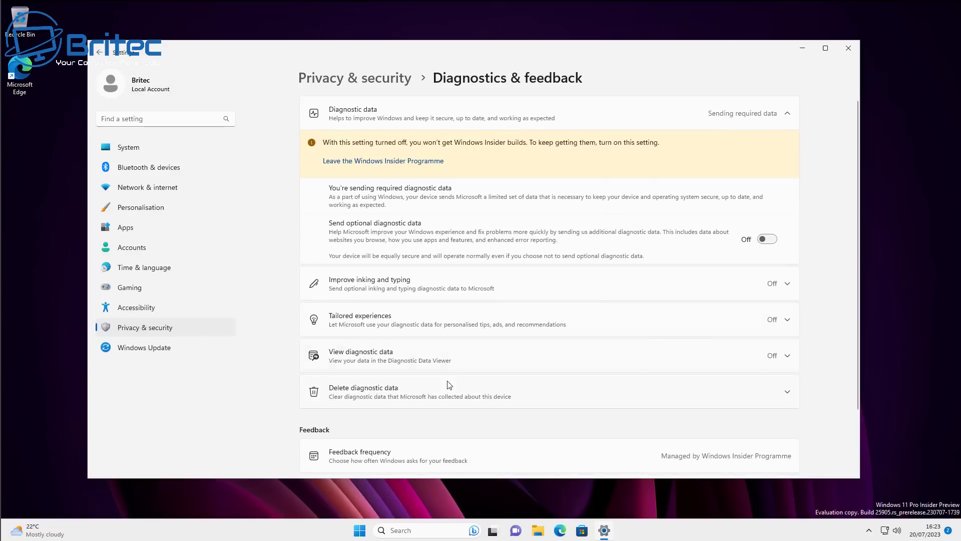
click(442, 395)
click(752, 424)
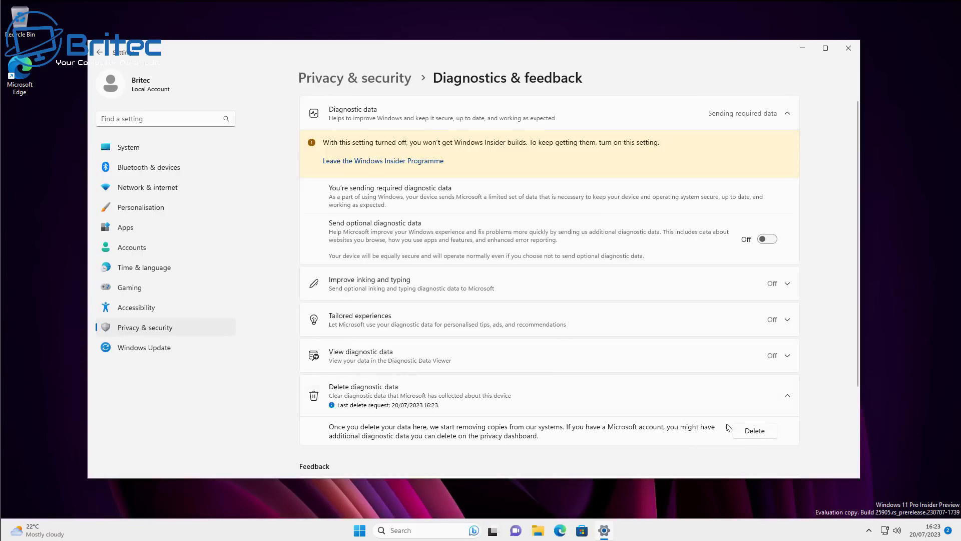
click(98, 53)
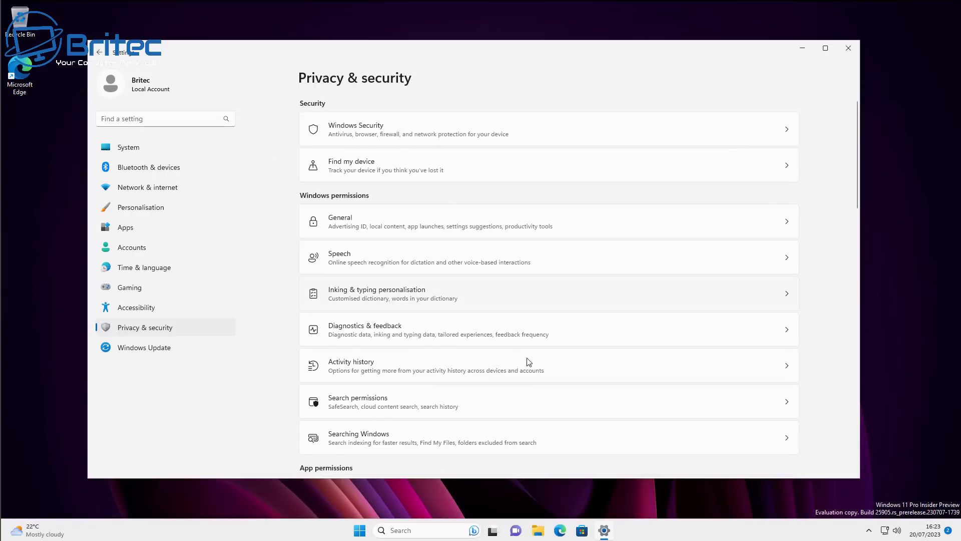
Step: Turn off storing and sending activity history, then clear the activity history
click(407, 371)
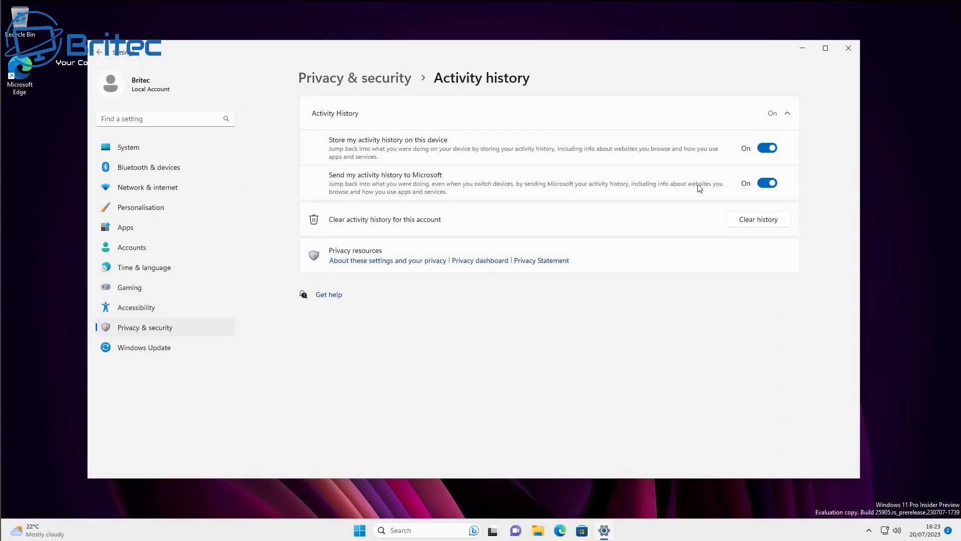
click(767, 148)
click(767, 184)
click(758, 224)
click(447, 296)
click(100, 54)
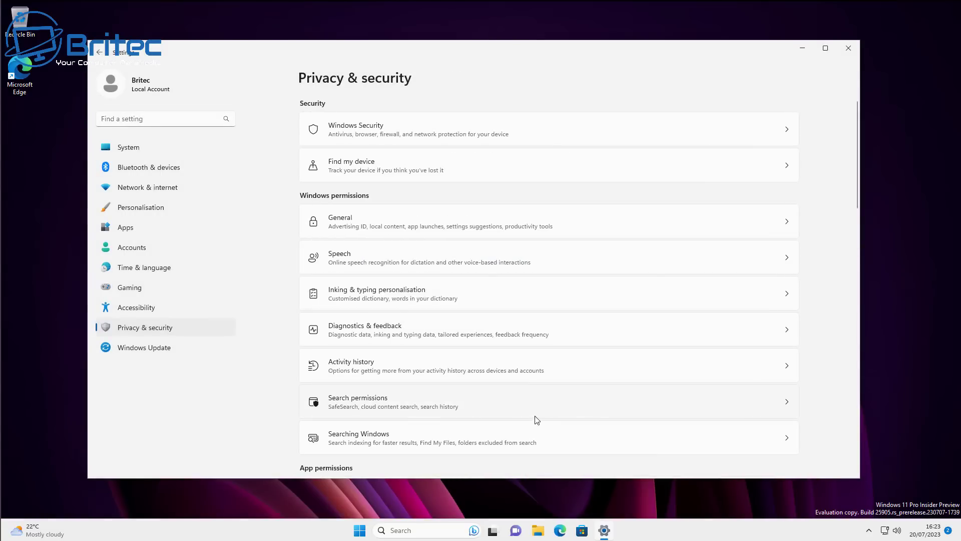
Step: Review the Search permissions settings
click(489, 405)
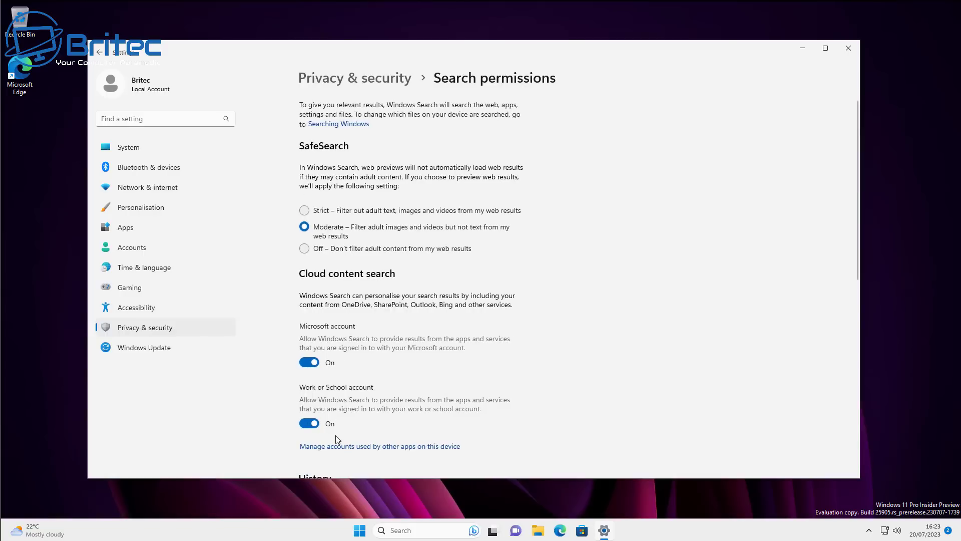
scroll(336, 439, down, 6)
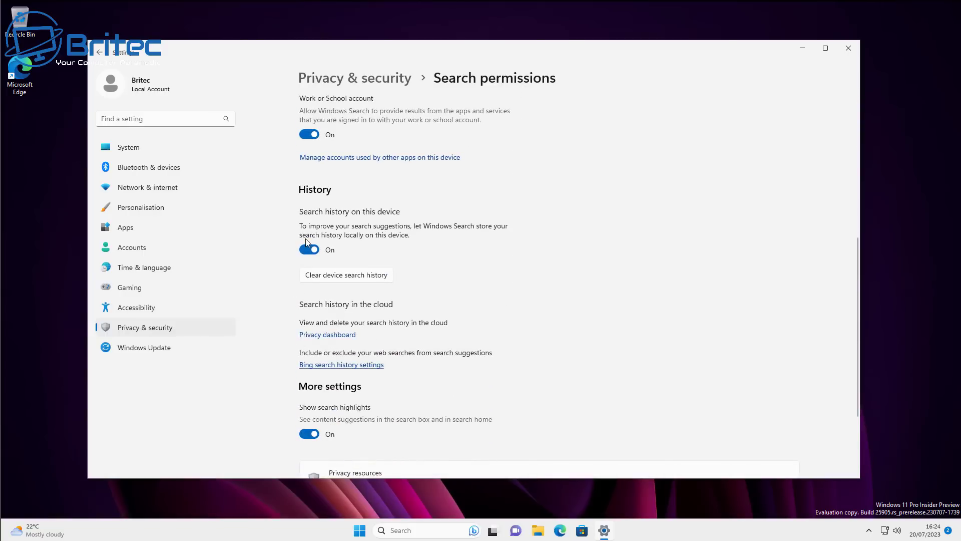
scroll(335, 351, down, 3)
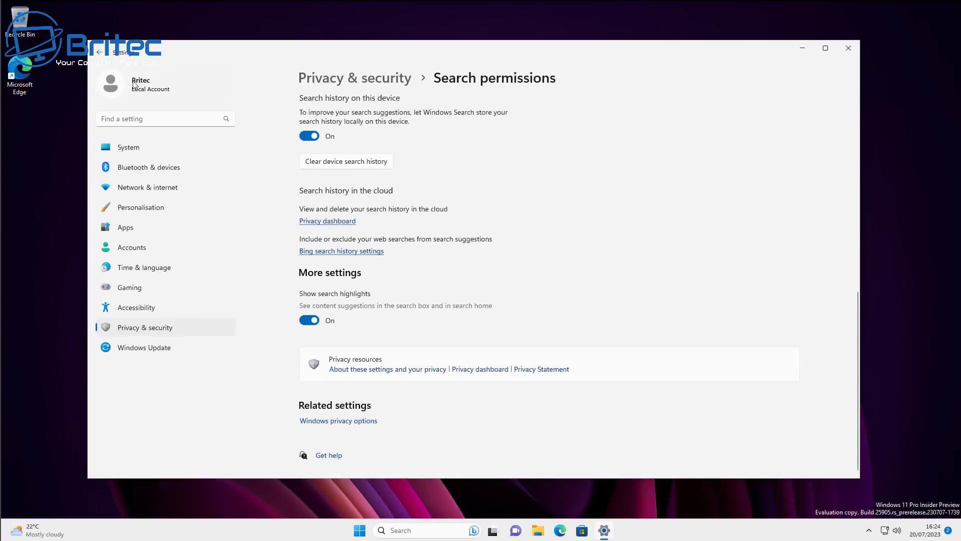
click(100, 53)
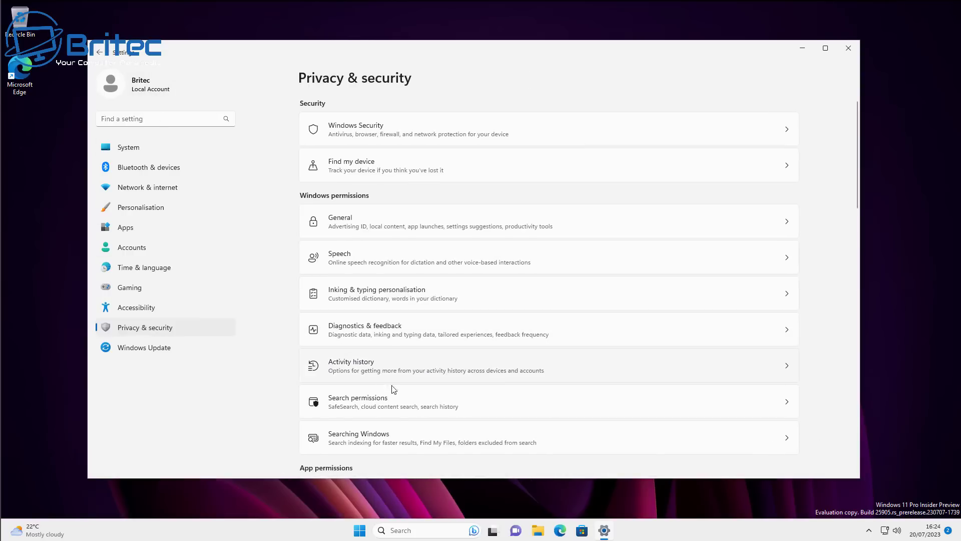
scroll(393, 389, down, 4)
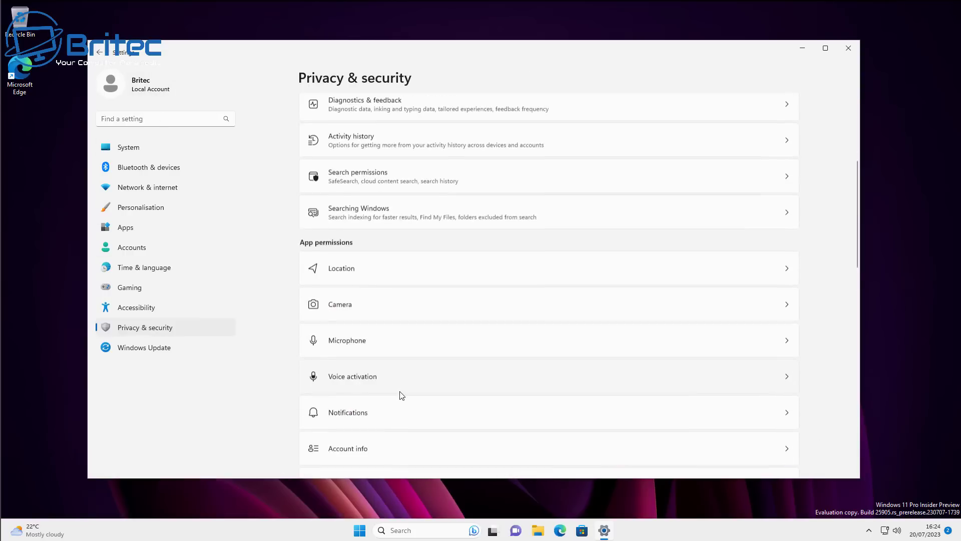
Step: Switch Allow location override to Off on the Location privacy page
click(457, 262)
scroll(508, 278, down, 3)
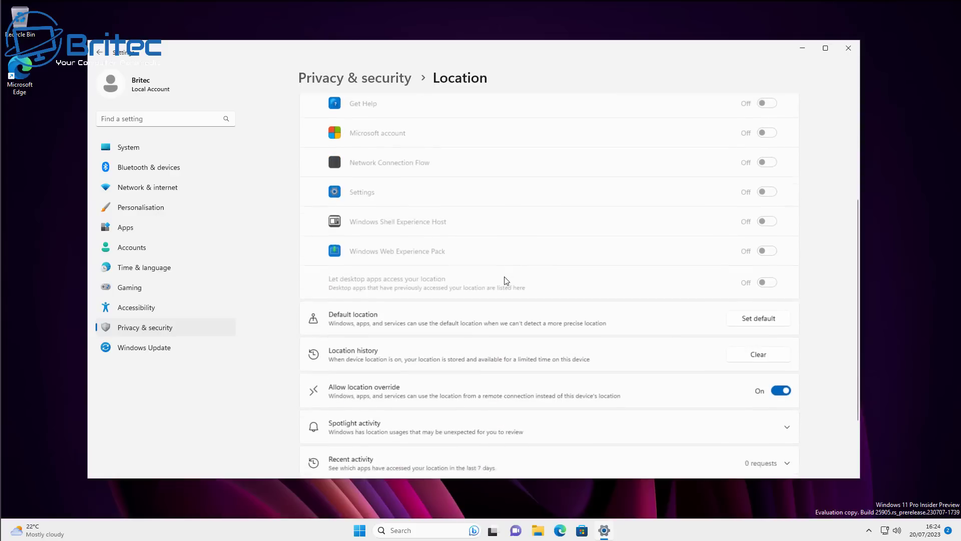
scroll(506, 281, down, 2)
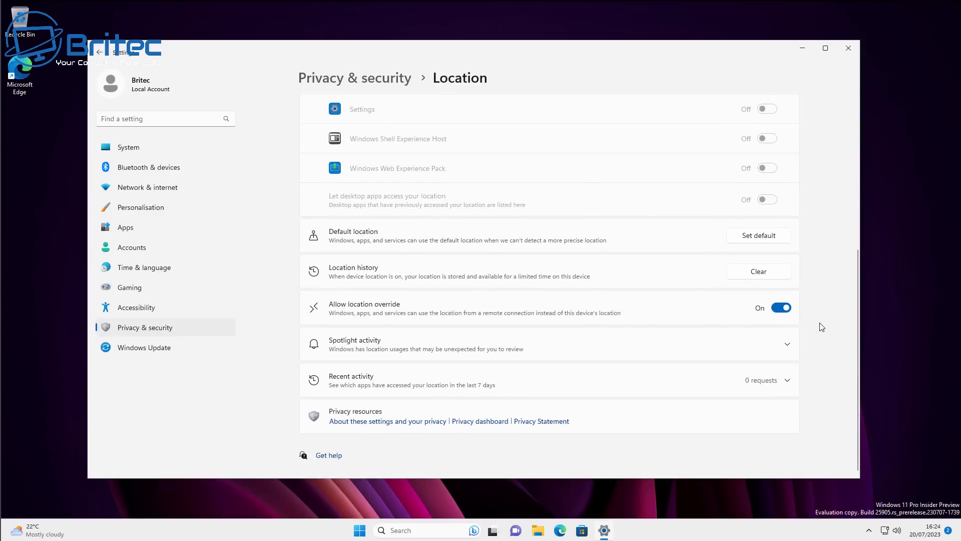
click(781, 308)
click(557, 421)
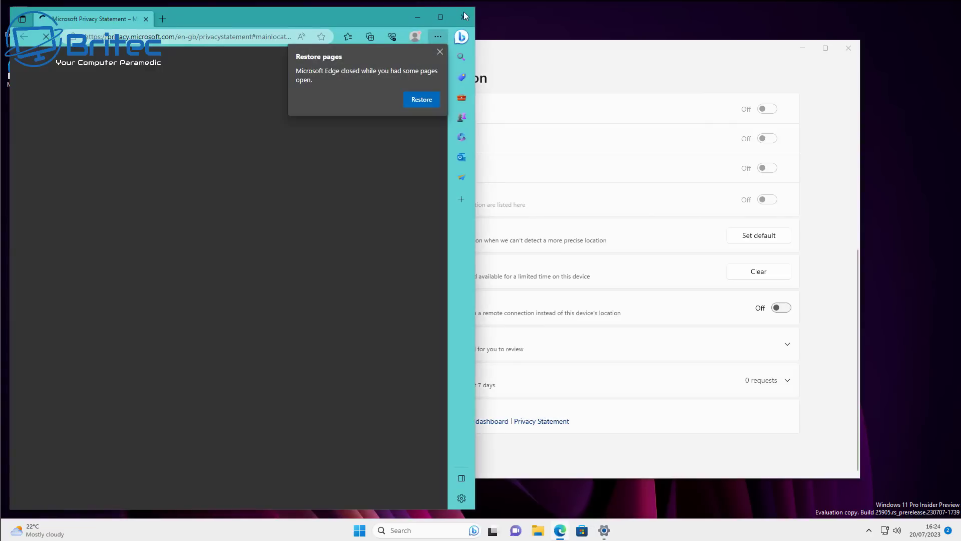
click(467, 17)
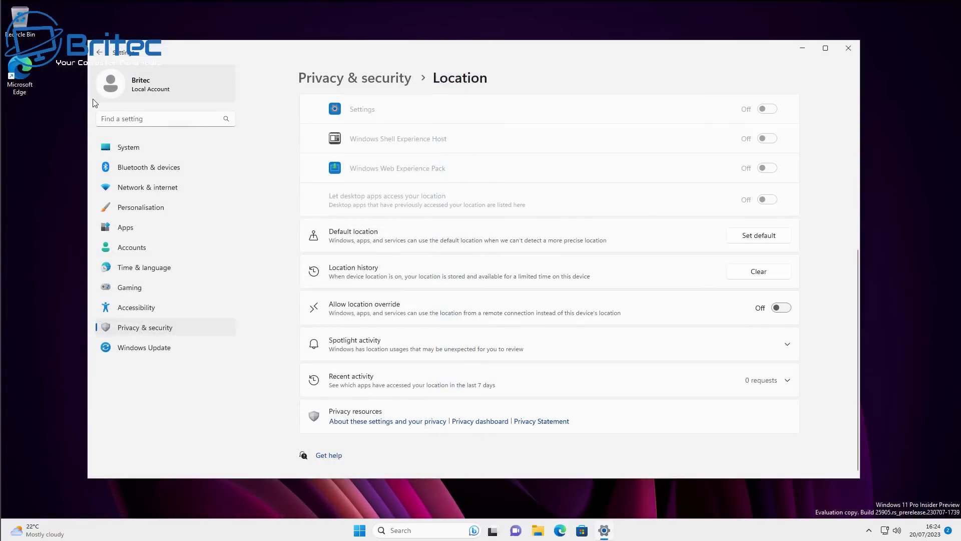
Step: Turn off app access to voice activation and to notifications
click(100, 52)
scroll(488, 402, down, 5)
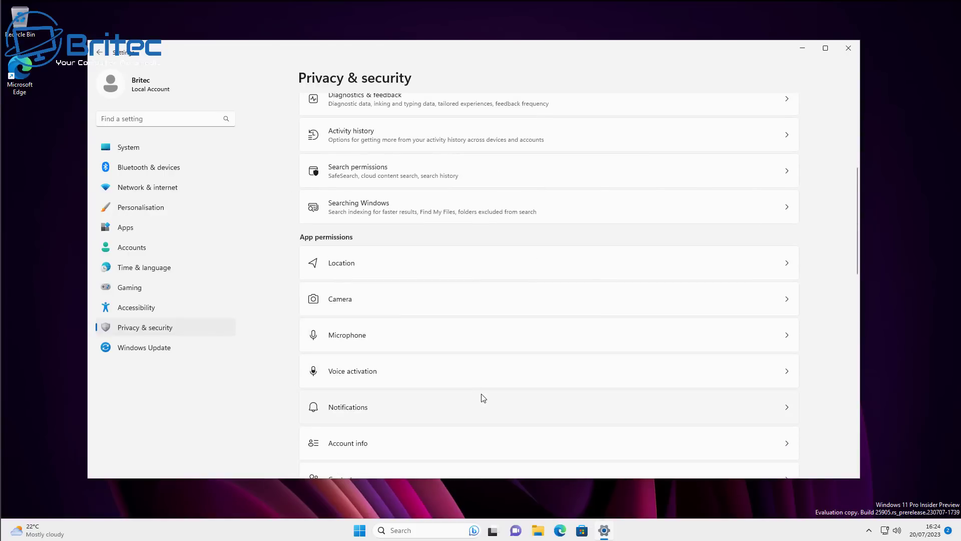
click(446, 377)
click(765, 175)
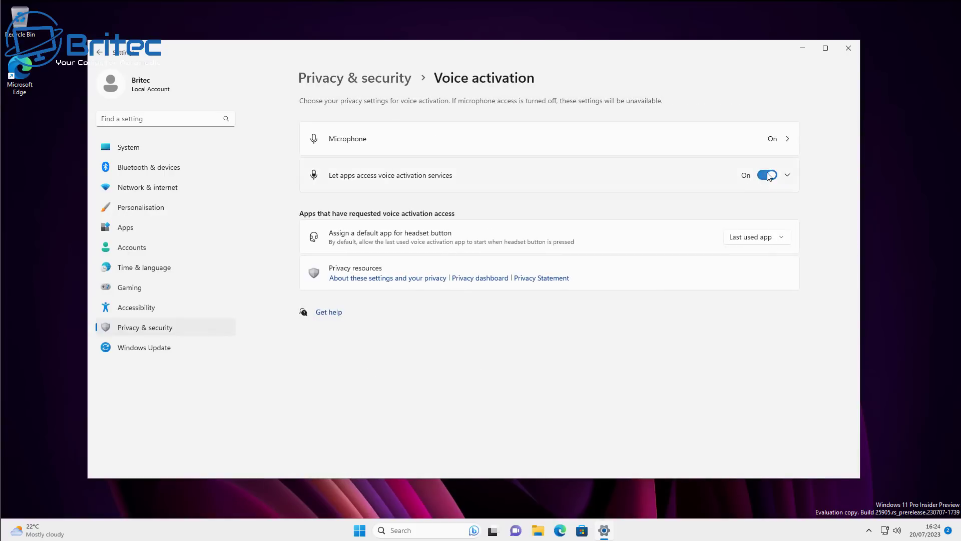
click(100, 52)
scroll(466, 371, down, 5)
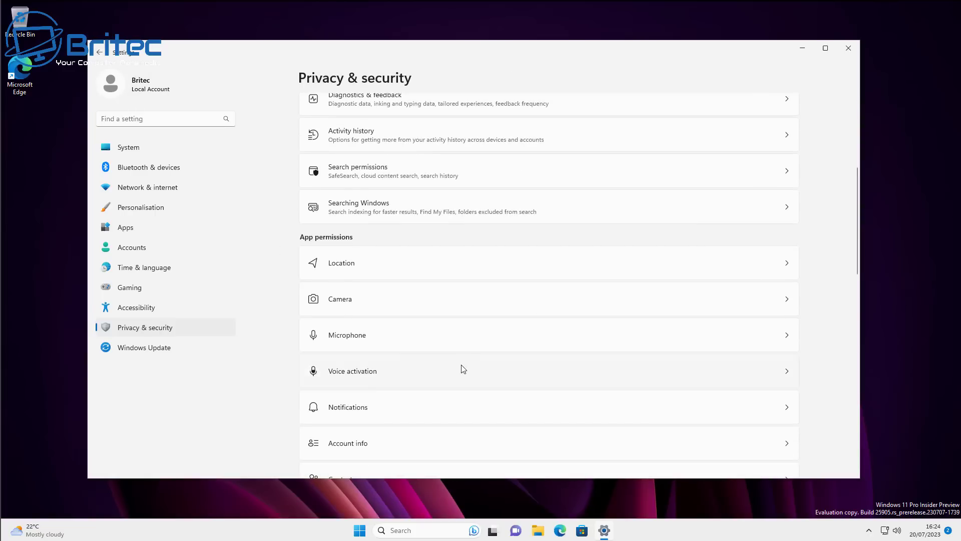
click(444, 413)
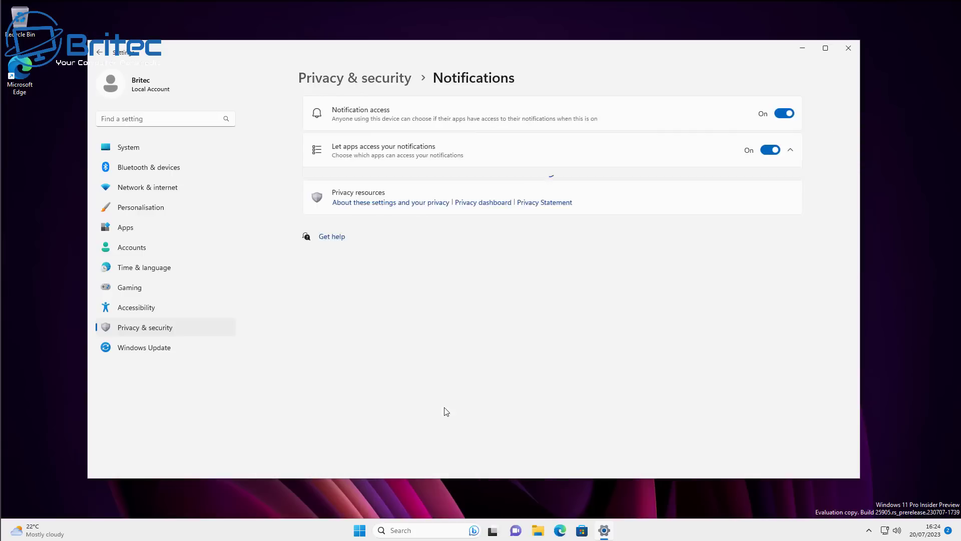
click(777, 115)
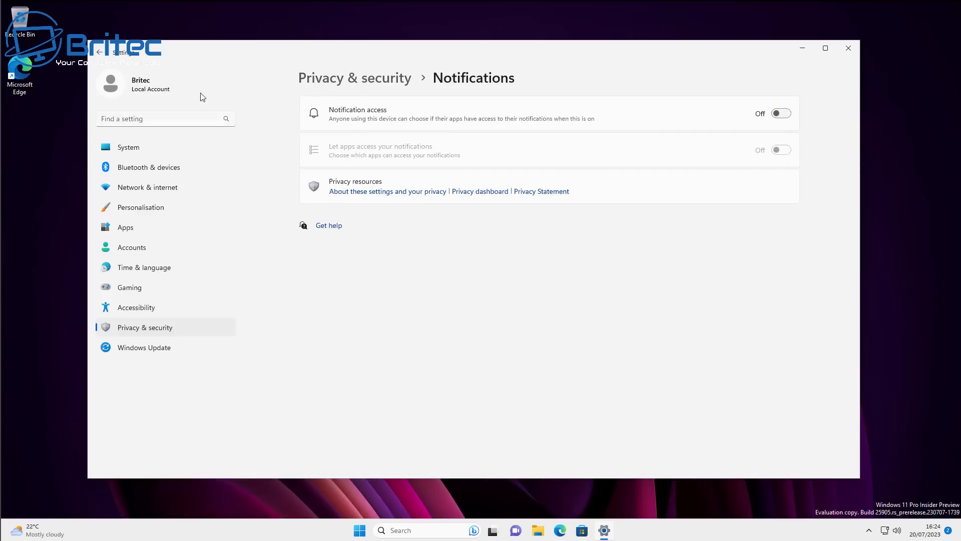
click(101, 52)
Step: Turn off app access to account info and to contacts
scroll(508, 333, down, 7)
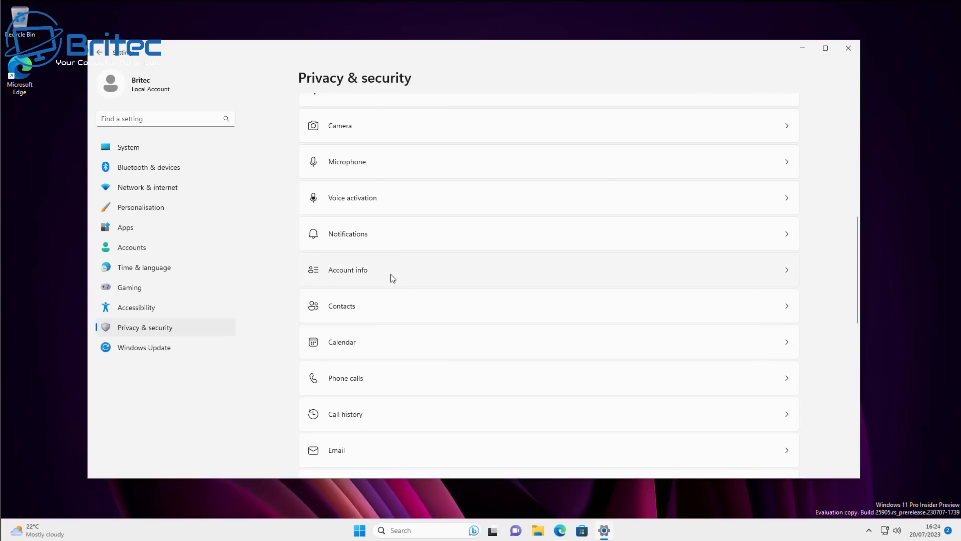
click(392, 276)
click(781, 114)
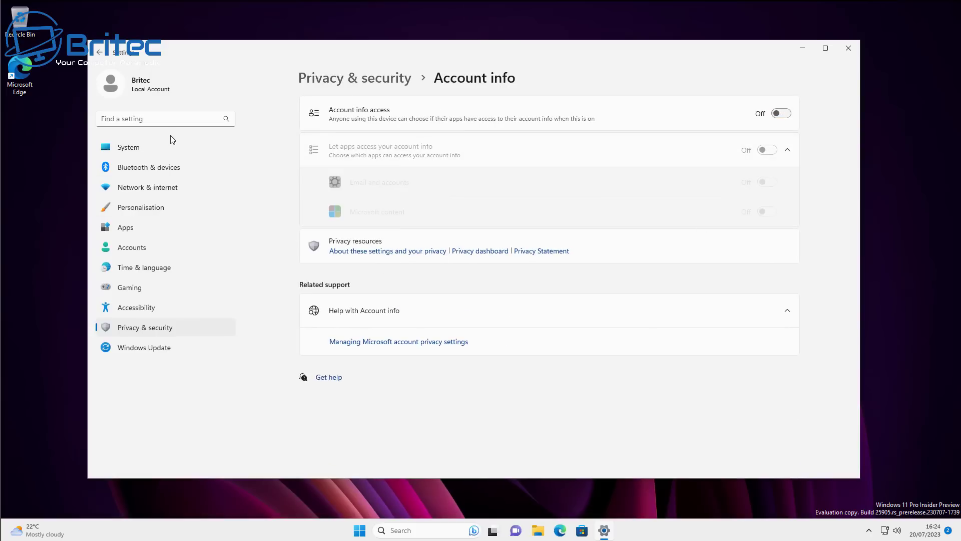
click(100, 51)
scroll(436, 352, down, 8)
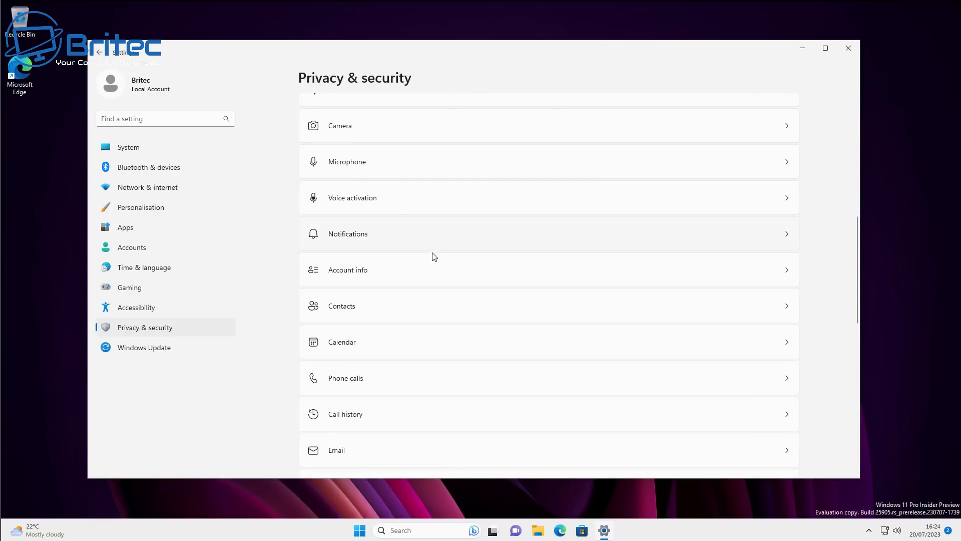
click(435, 307)
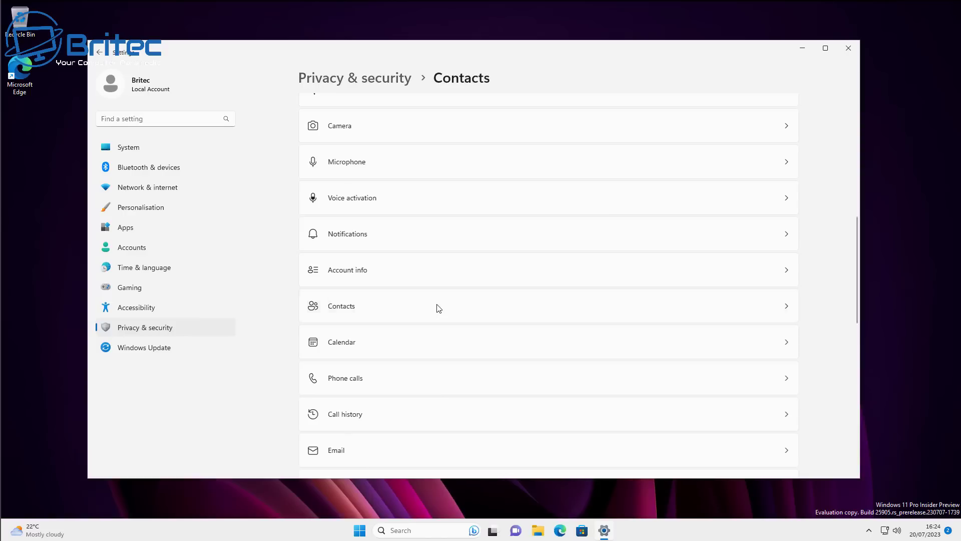
click(781, 113)
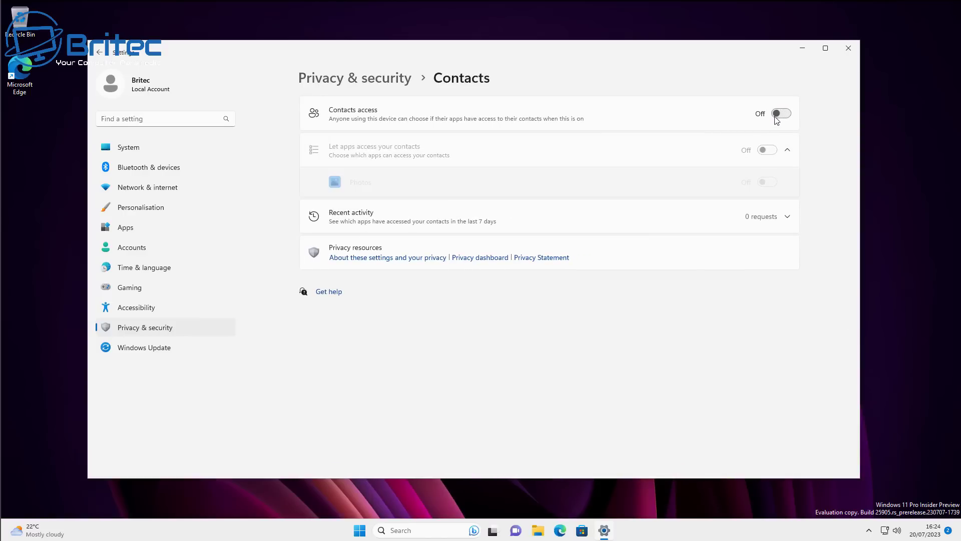
click(99, 52)
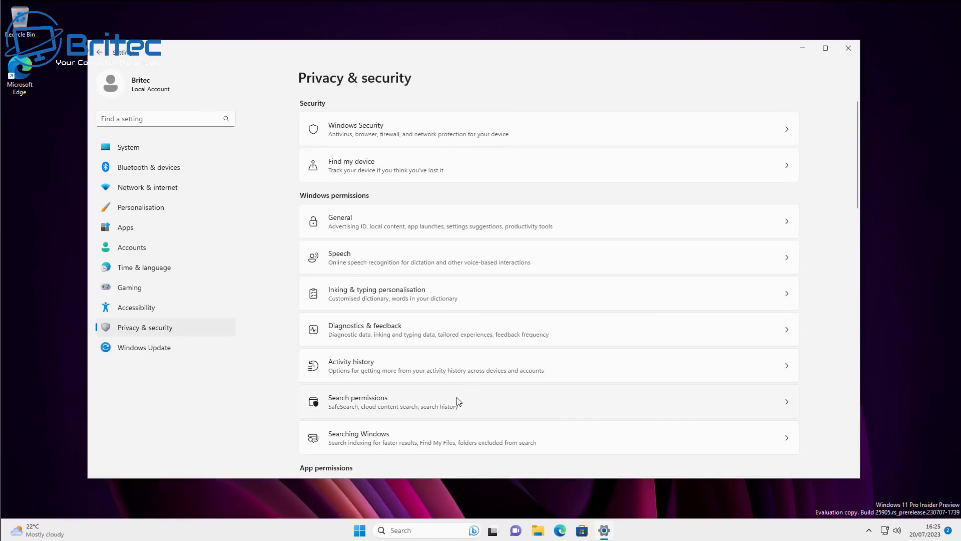
Step: Turn off app access to the calendar and to phone calls
scroll(456, 401, down, 5)
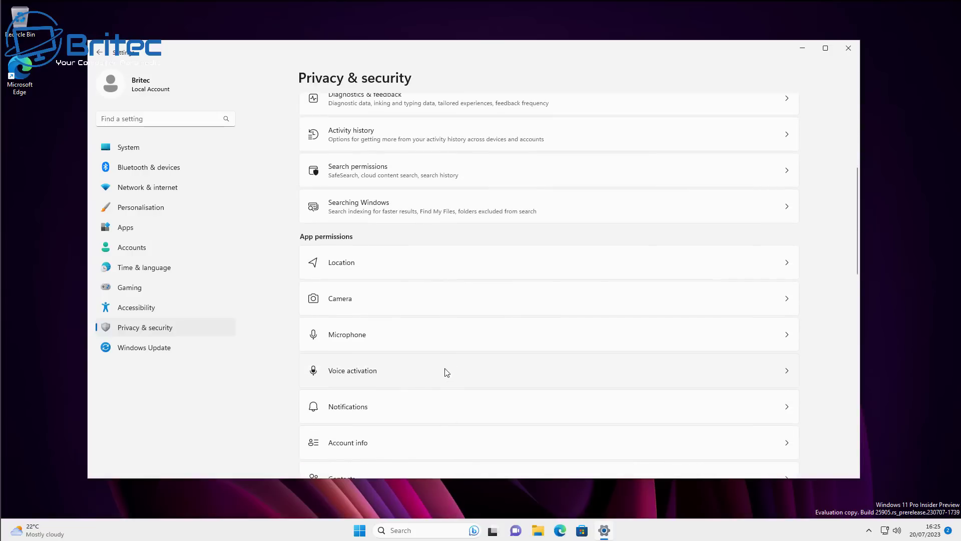
scroll(440, 403, down, 3)
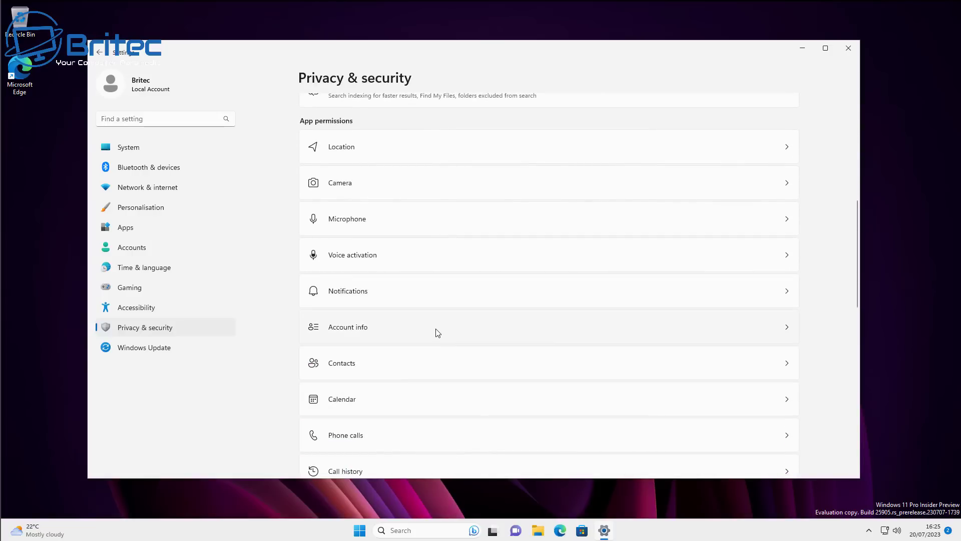
click(433, 397)
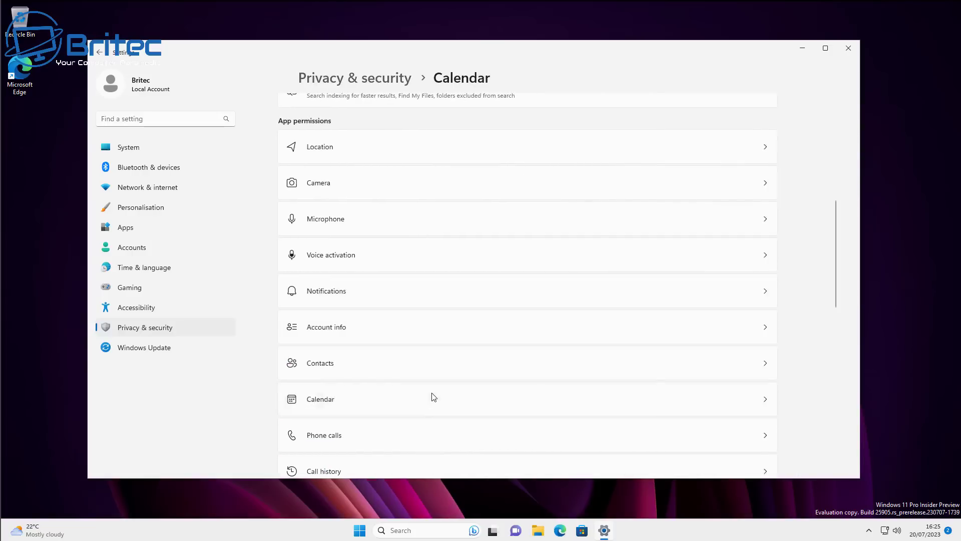
click(780, 117)
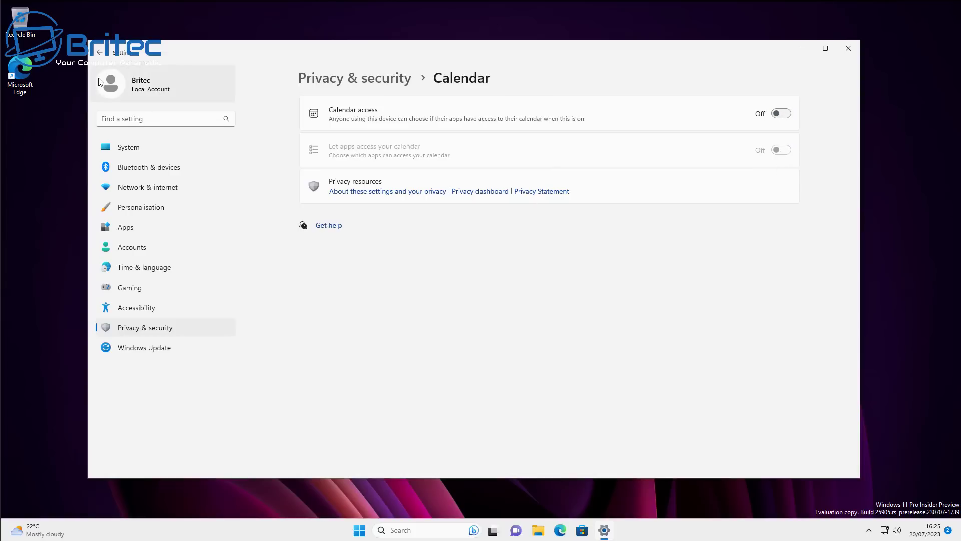
click(98, 54)
scroll(422, 360, down, 10)
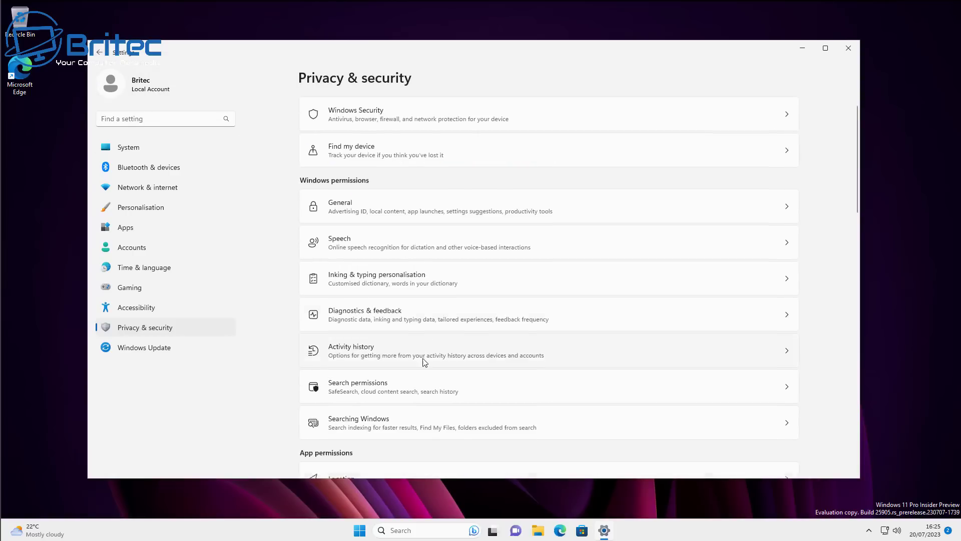
scroll(480, 393, down, 3)
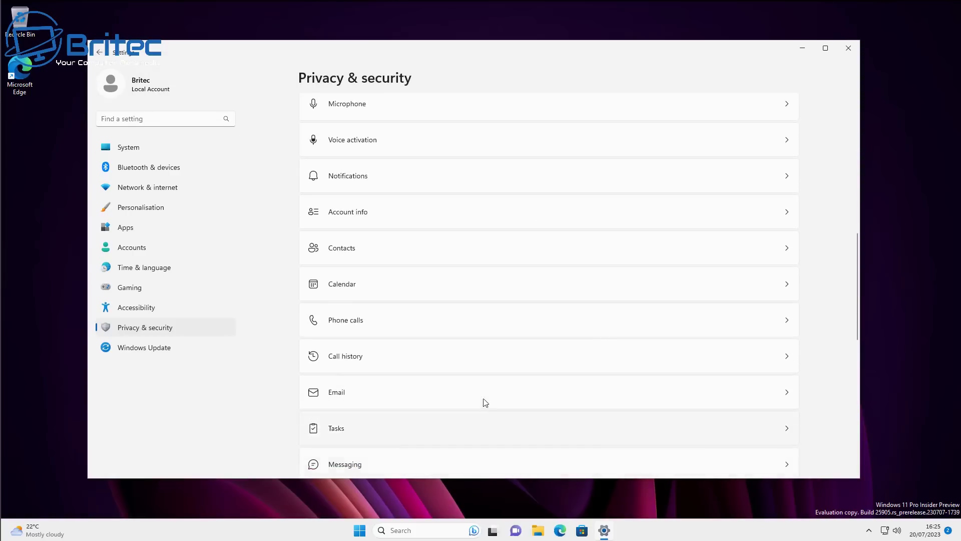
click(473, 330)
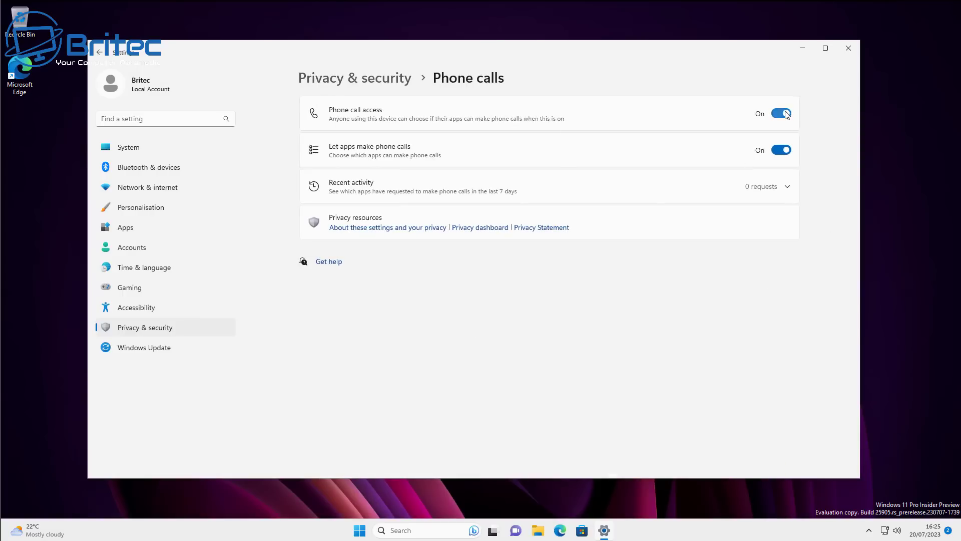
click(784, 113)
click(98, 54)
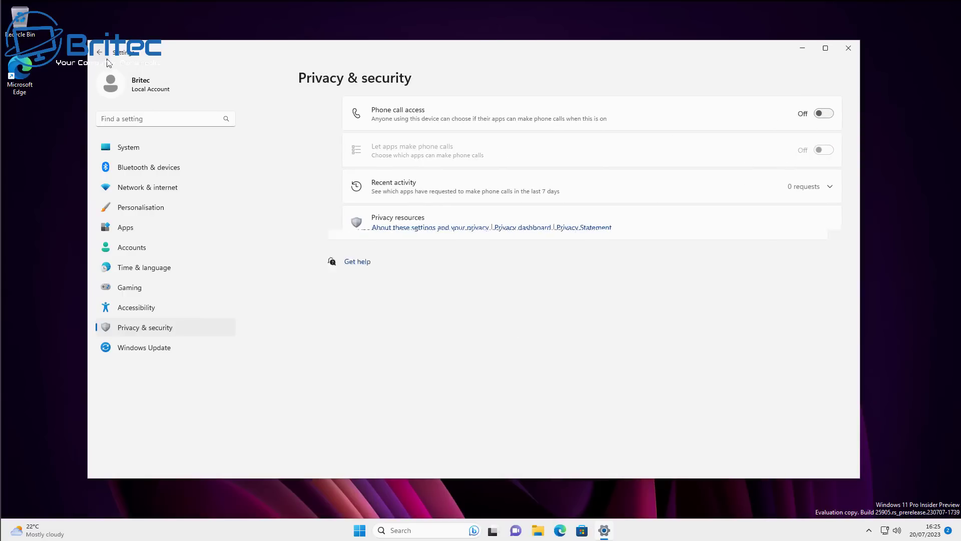
Step: Turn off app access to text messaging and to email
scroll(550, 401, down, 8)
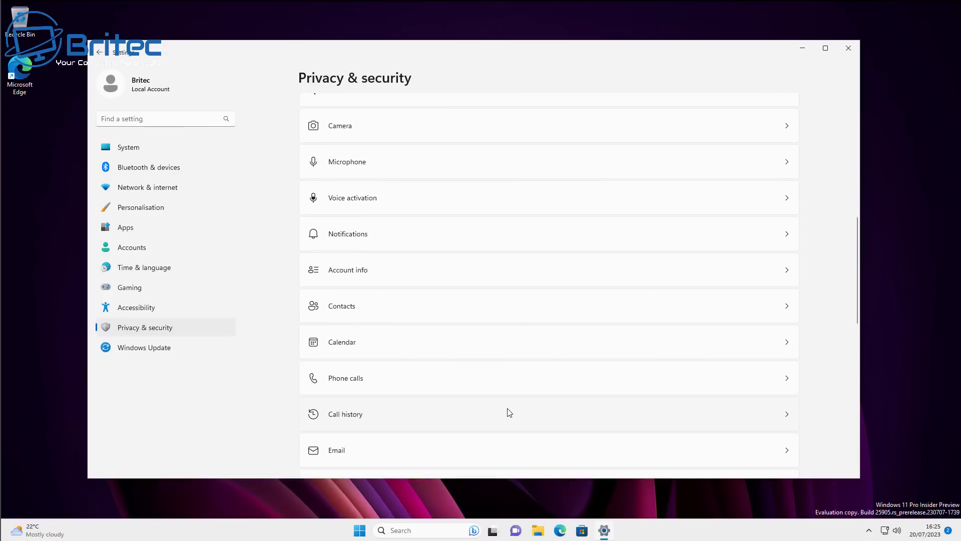
scroll(506, 411, down, 3)
scroll(483, 402, down, 2)
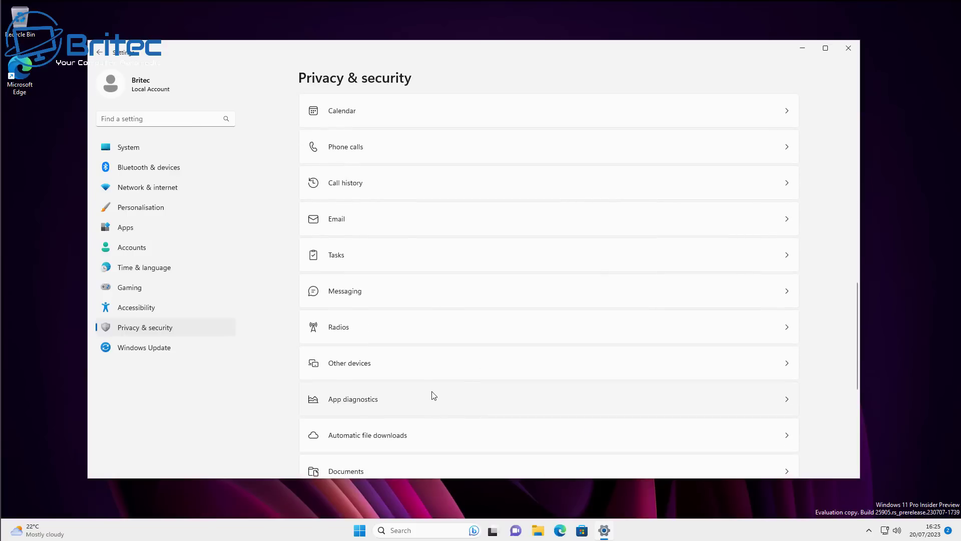
click(422, 305)
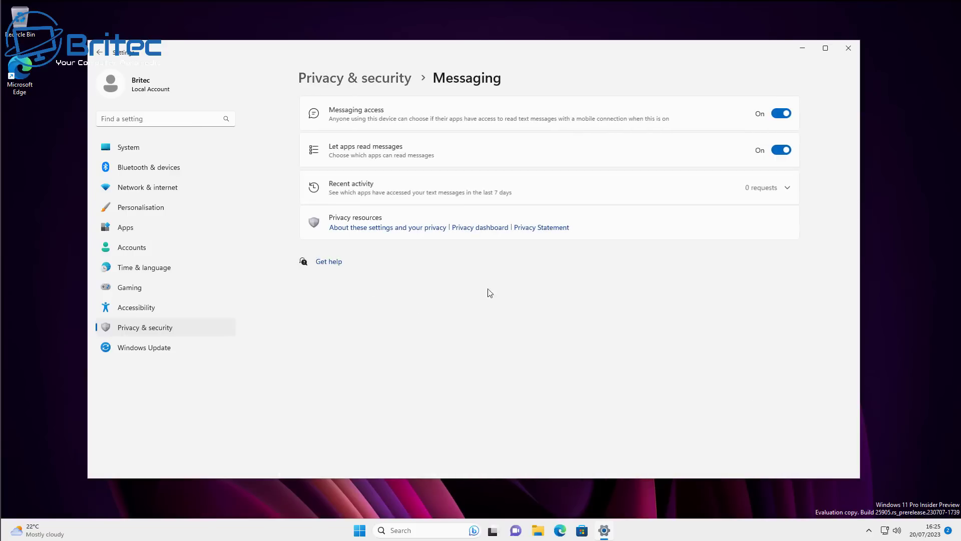
click(780, 113)
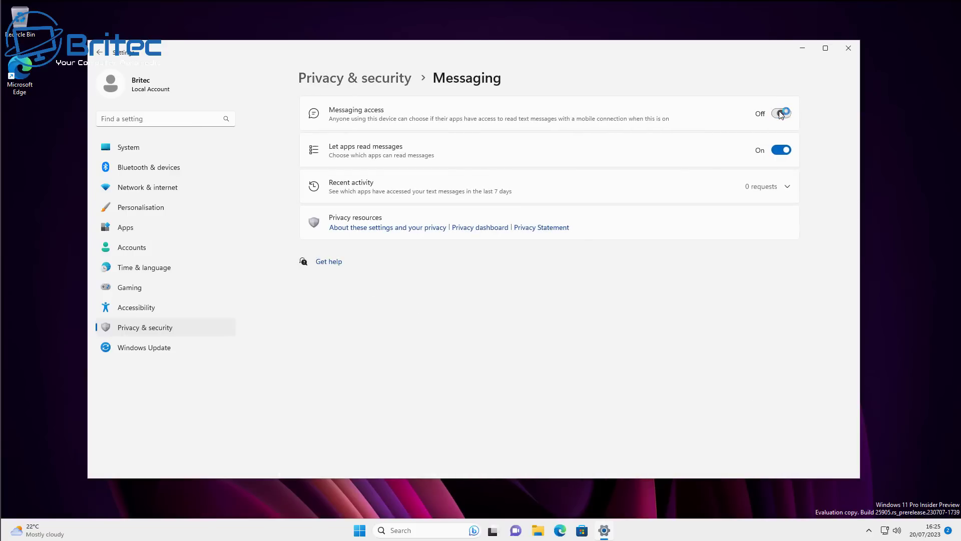
click(100, 52)
scroll(428, 410, down, 3)
scroll(429, 410, down, 5)
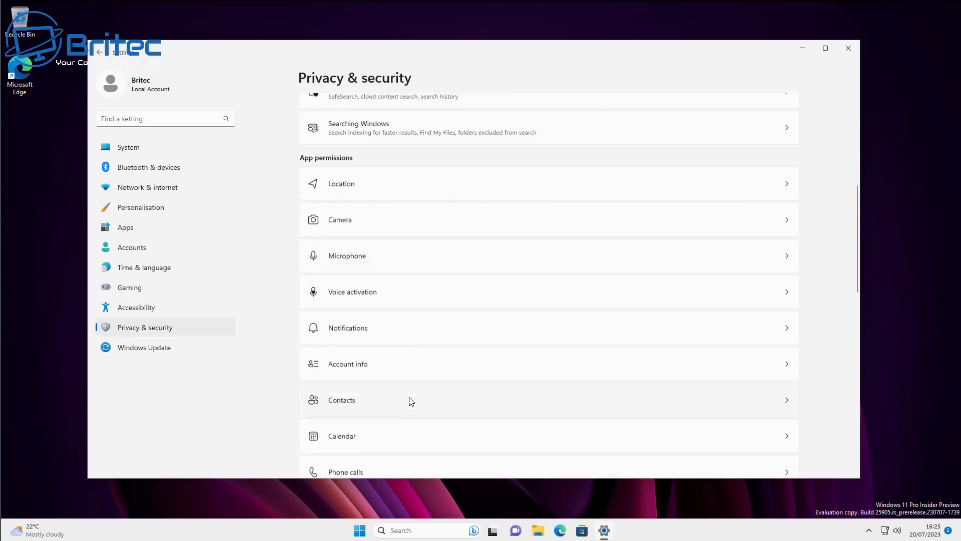
scroll(399, 380, down, 2)
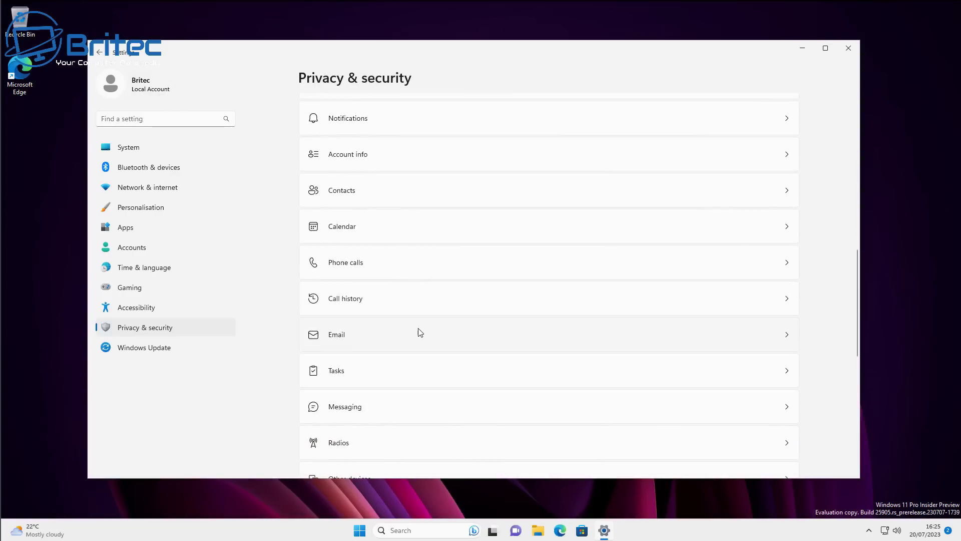
click(419, 332)
click(782, 113)
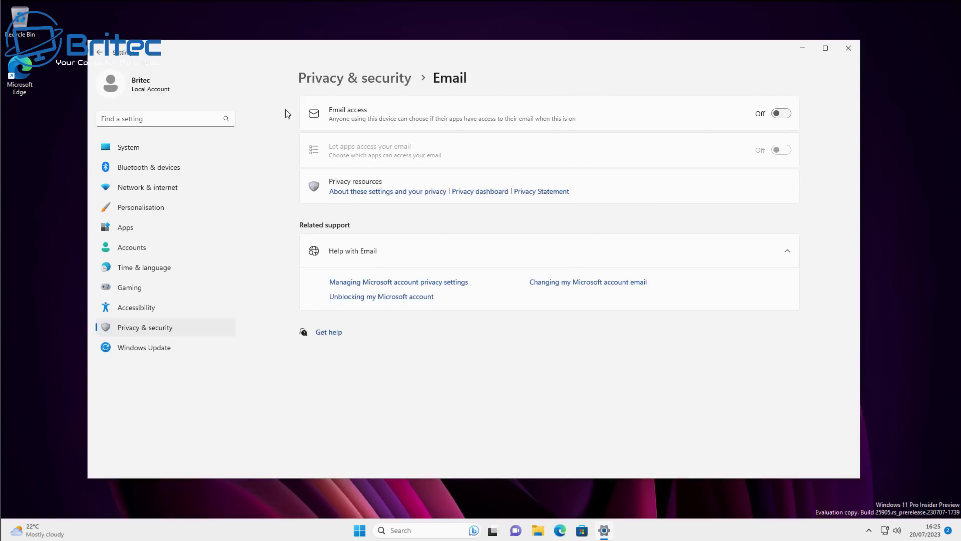
click(99, 52)
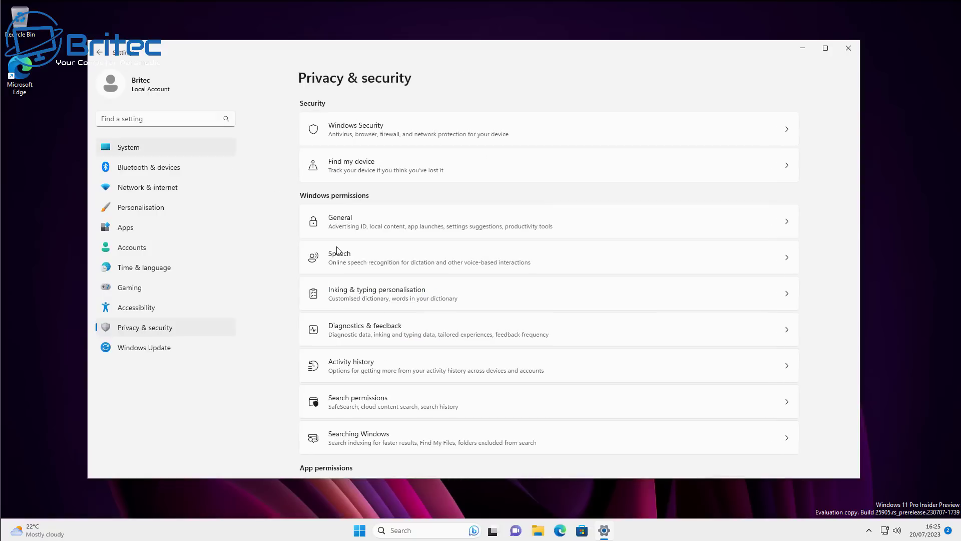
Step: Turn off app access to tasks and verify messaging access is still Off
scroll(468, 369, down, 8)
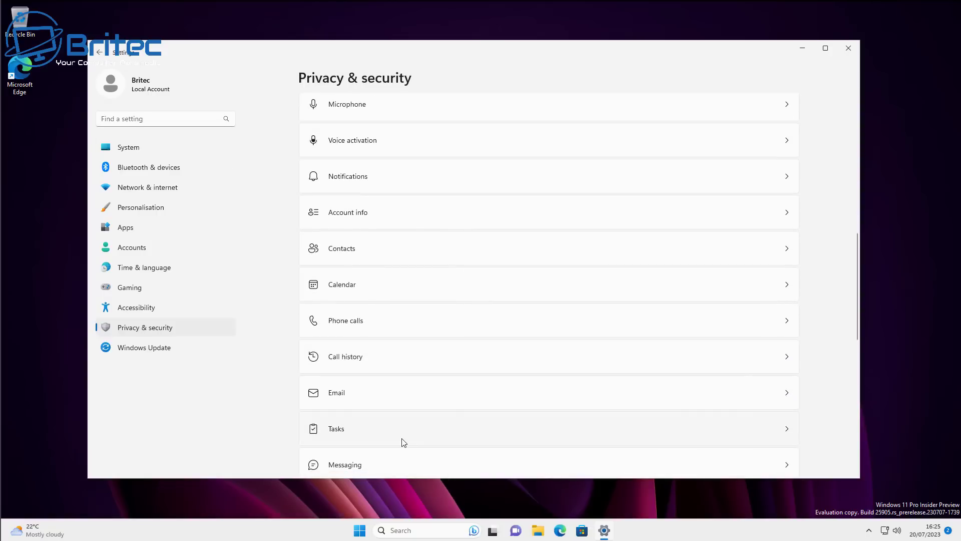
click(403, 442)
click(780, 113)
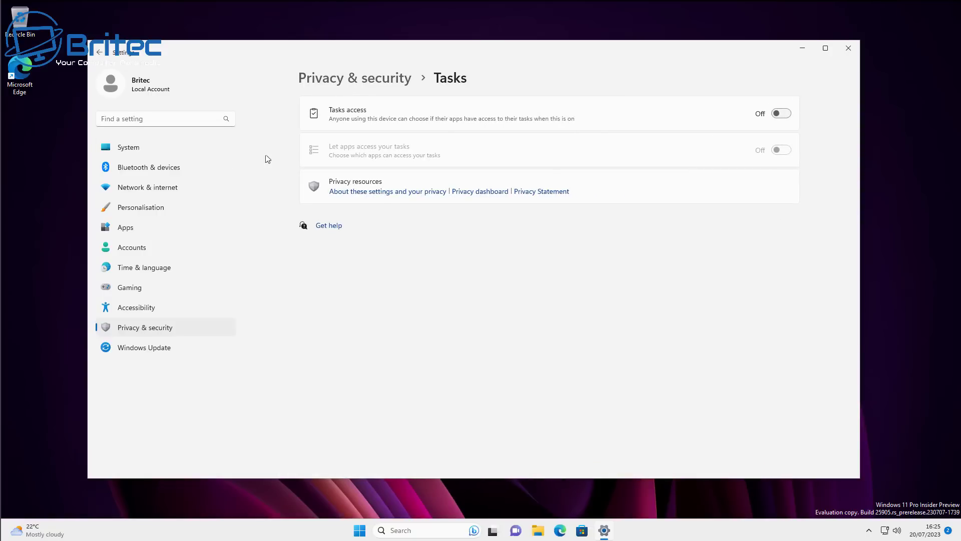
click(100, 52)
scroll(626, 386, down, 6)
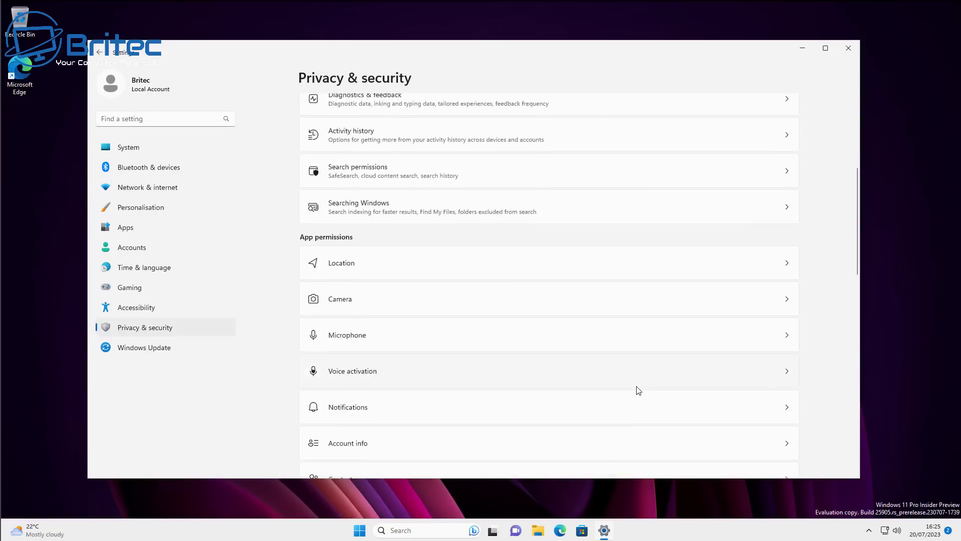
scroll(557, 381, down, 4)
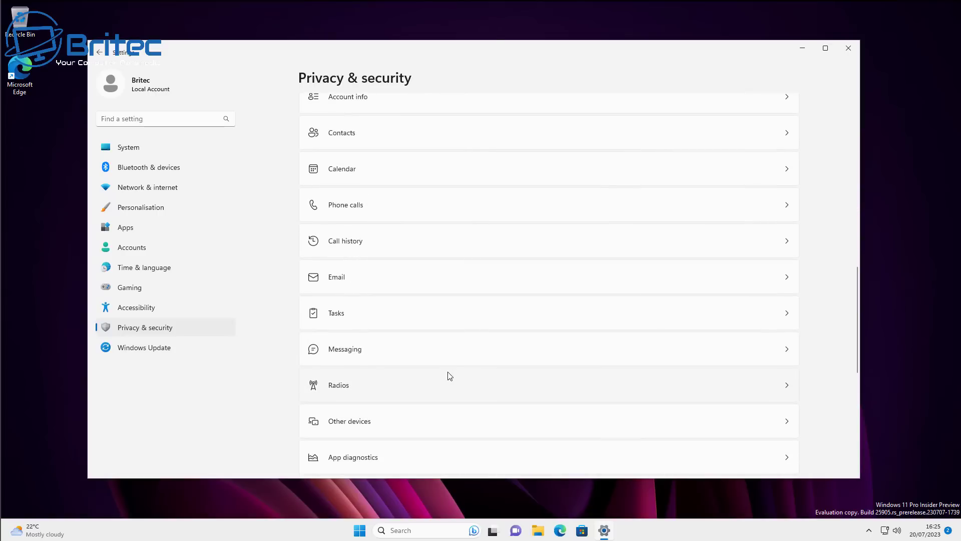
click(439, 359)
click(781, 113)
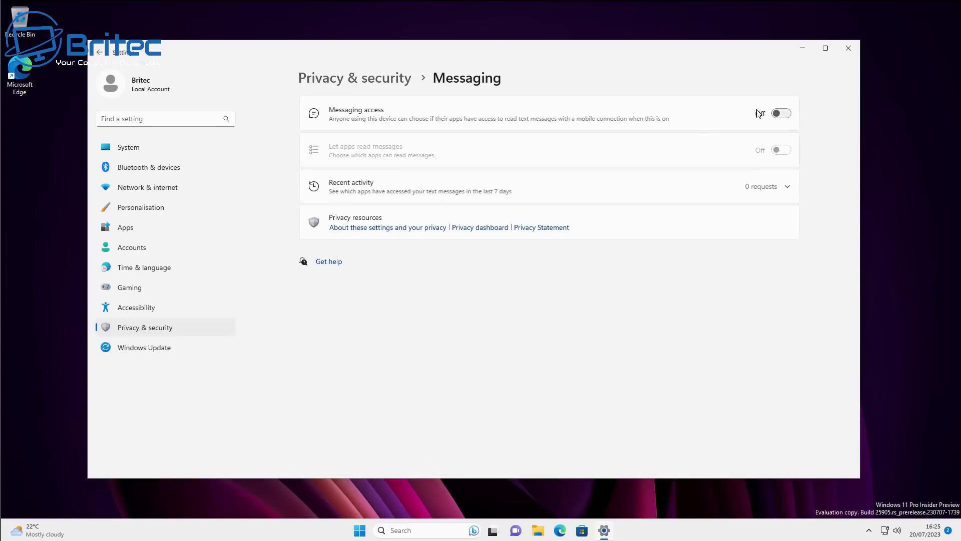
click(98, 50)
scroll(433, 362, down, 15)
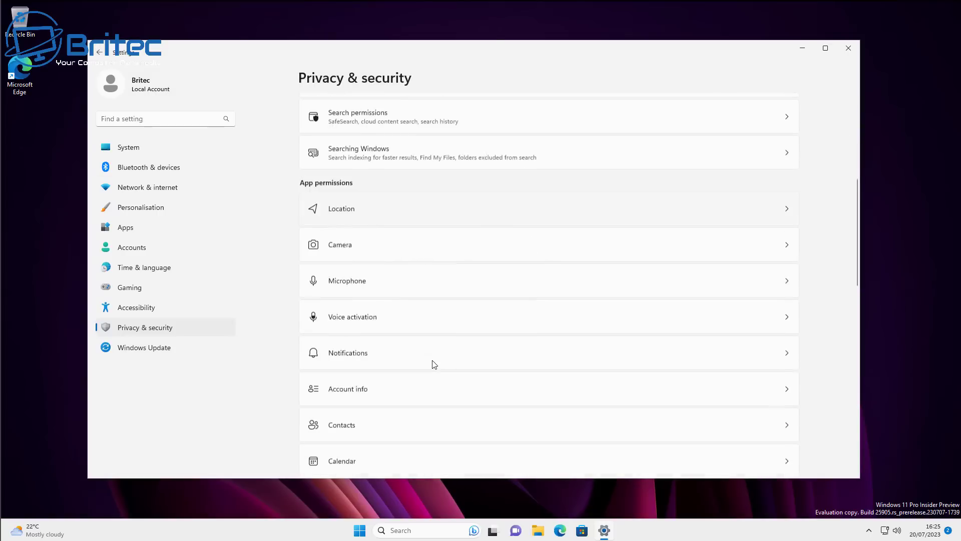
Step: Turn off app access to Screenshots and apps and to Screenshot borders
scroll(434, 364, down, 5)
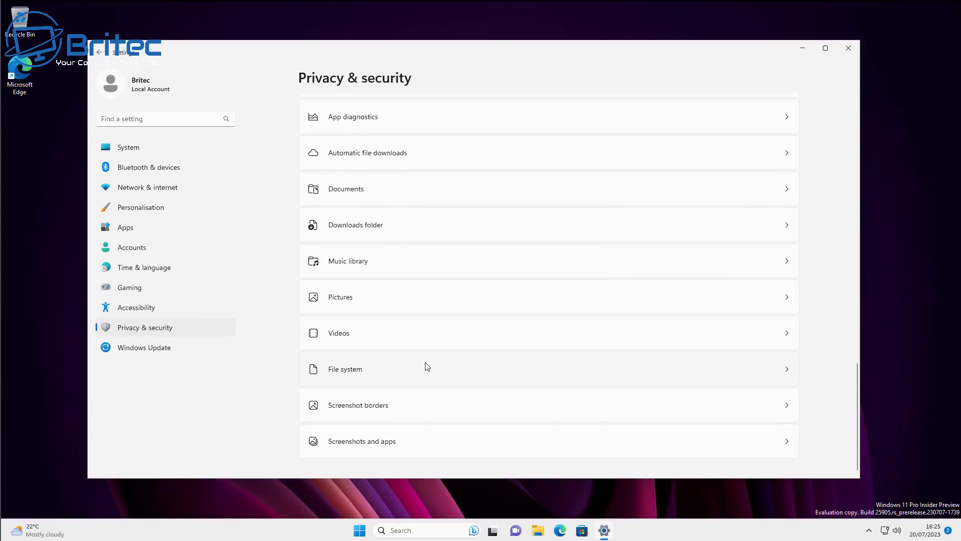
click(400, 441)
click(781, 113)
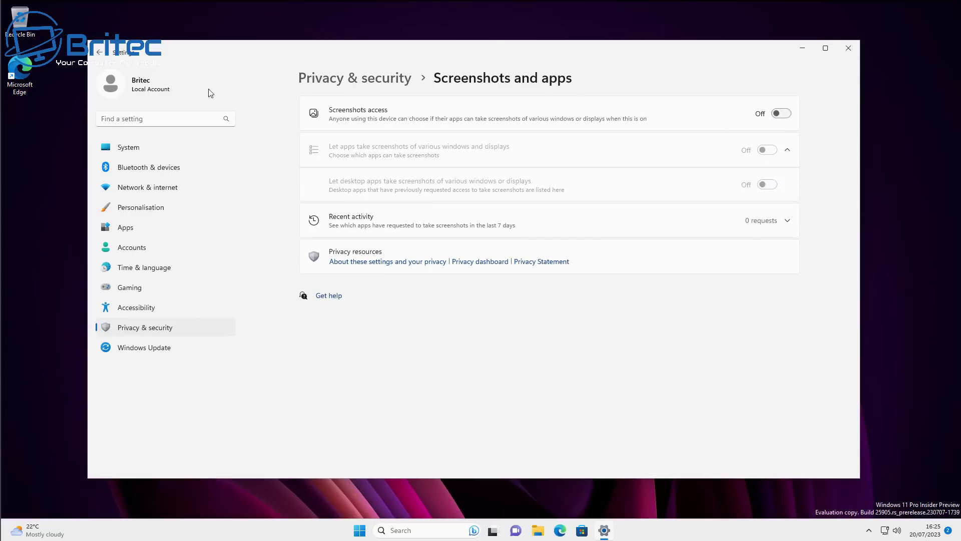
click(95, 51)
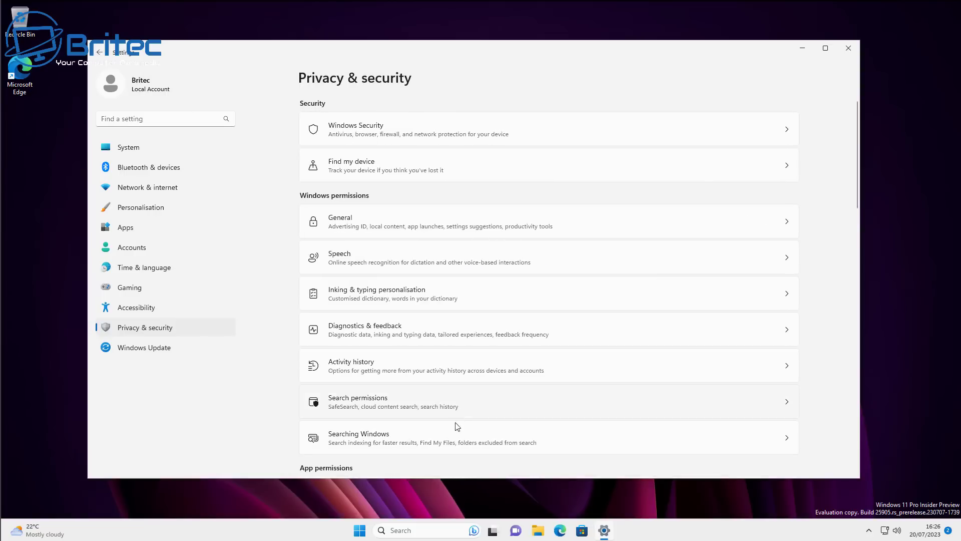
scroll(433, 416, down, 15)
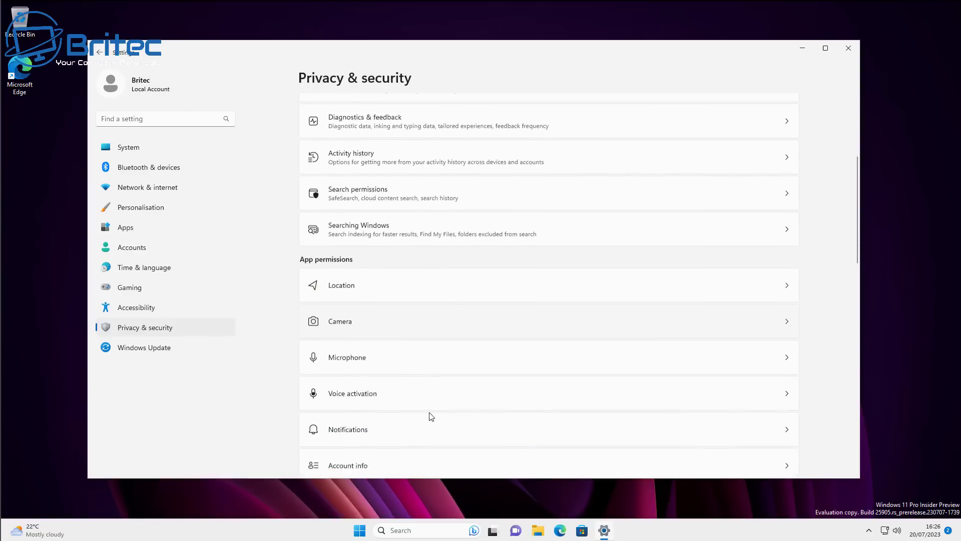
scroll(431, 416, down, 1)
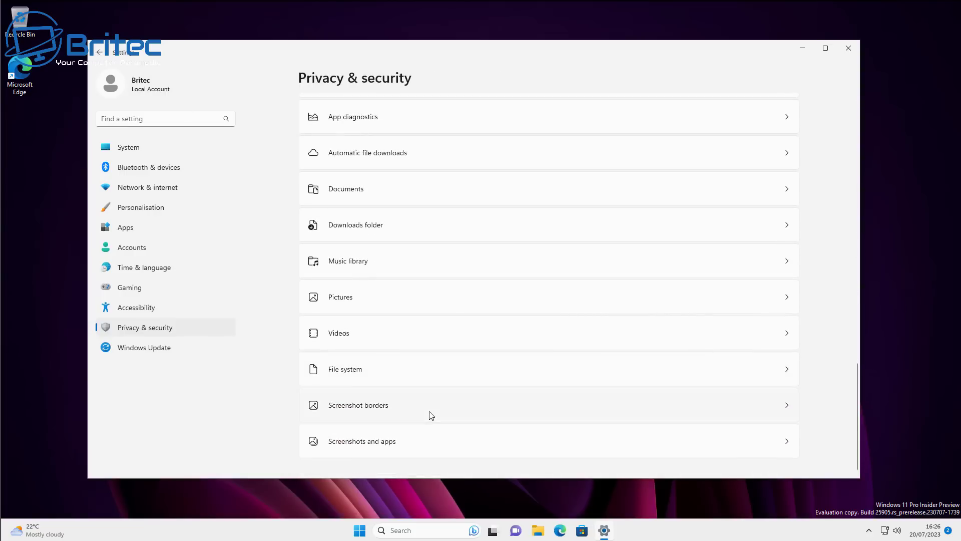
click(429, 414)
click(781, 113)
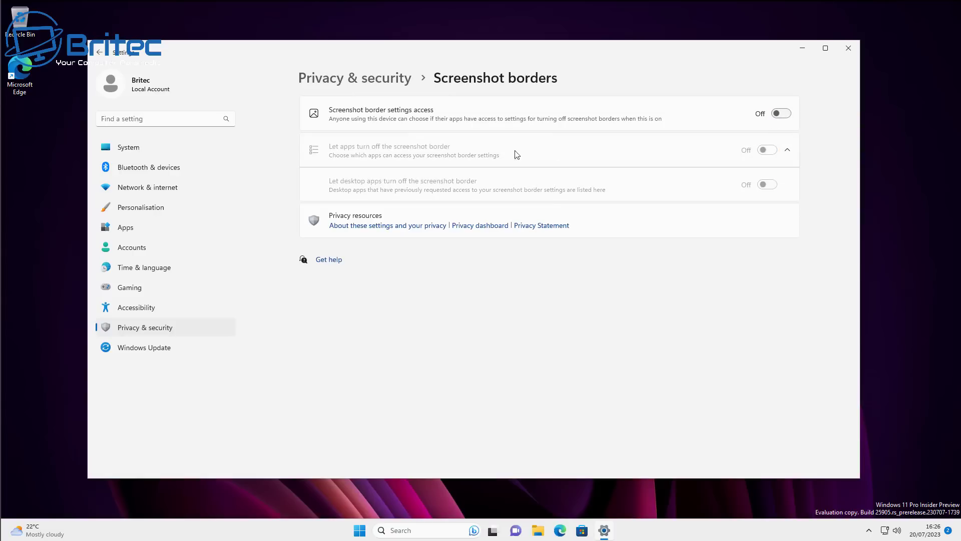
click(101, 51)
Step: Check the File system permission, then turn off app access to the Videos library
scroll(416, 389, down, 12)
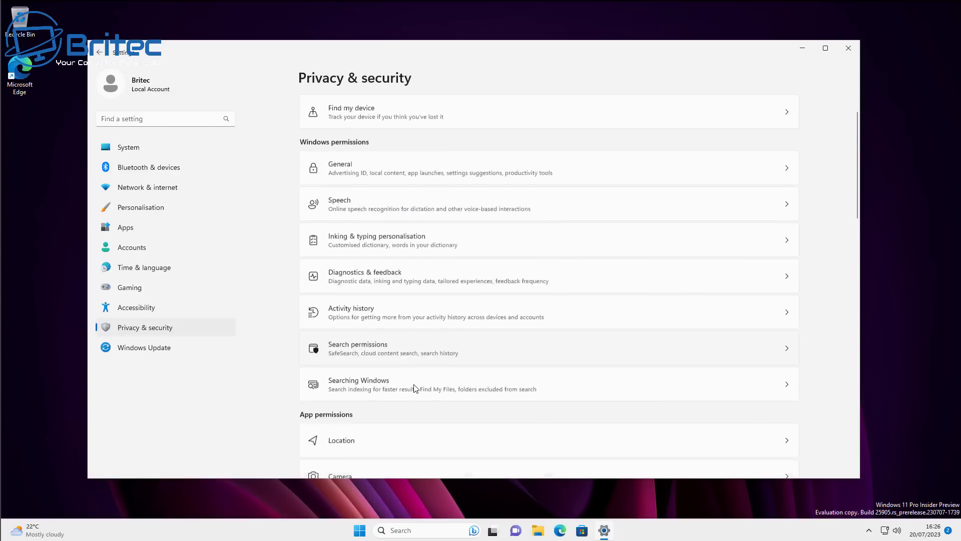
scroll(418, 389, down, 1)
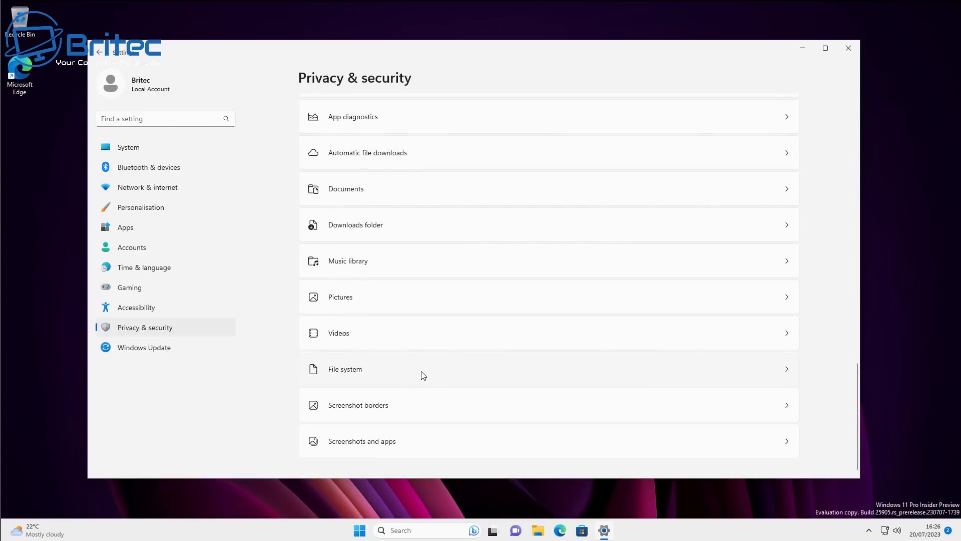
click(422, 374)
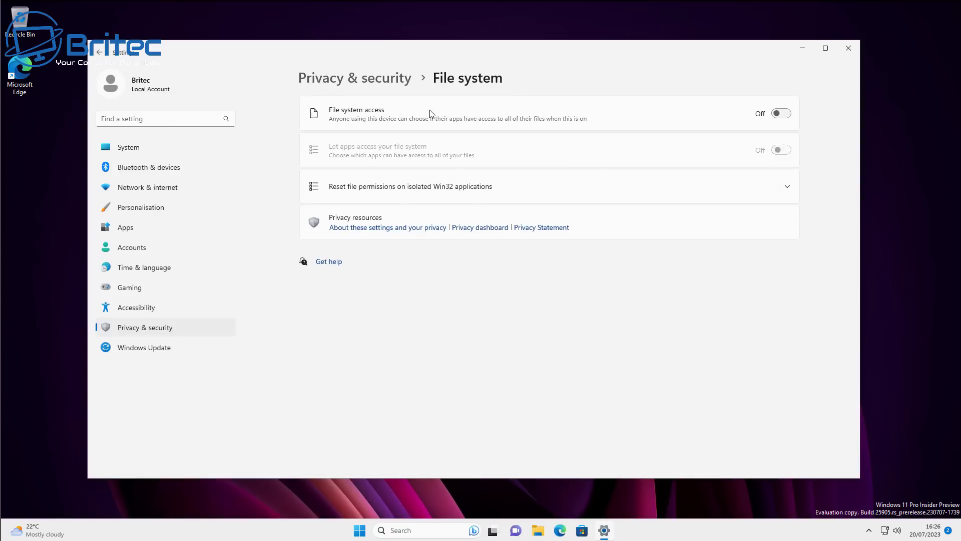
click(100, 52)
scroll(506, 381, down, 1)
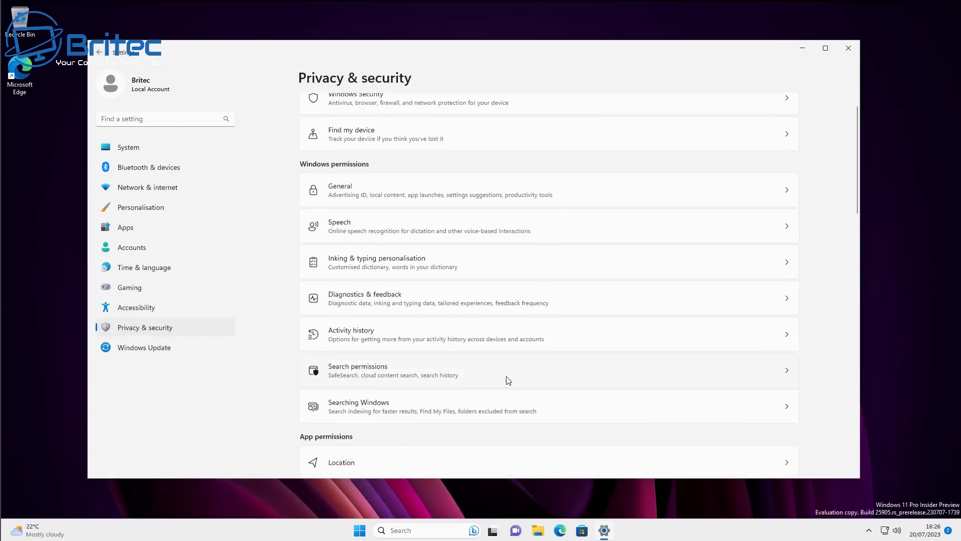
scroll(506, 380, down, 15)
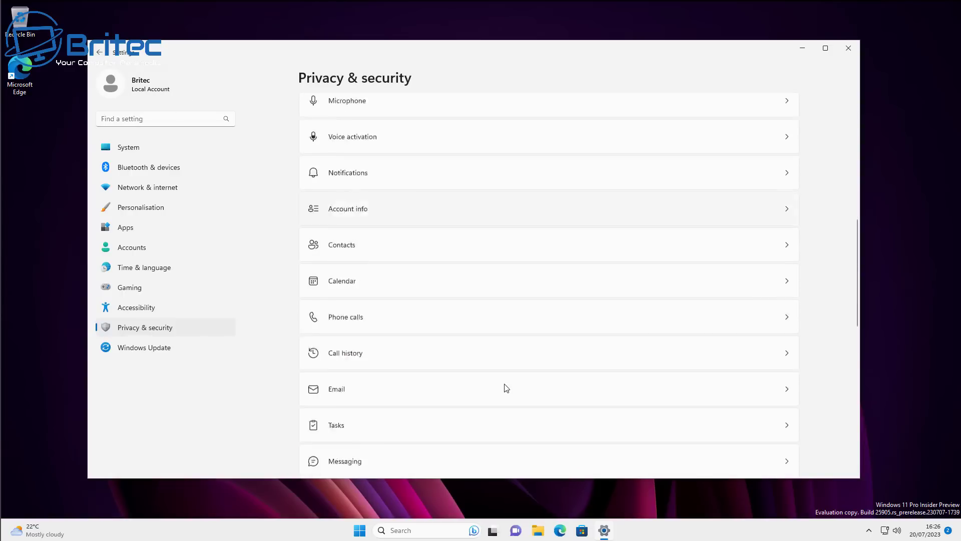
click(485, 336)
click(781, 113)
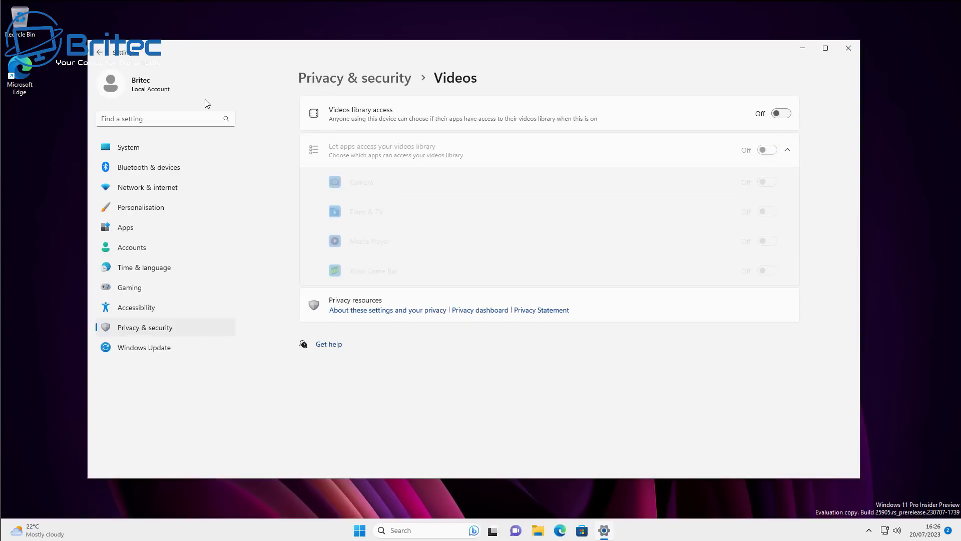
click(100, 53)
Step: Turn off app access to the Pictures and Music libraries
scroll(489, 418, down, 15)
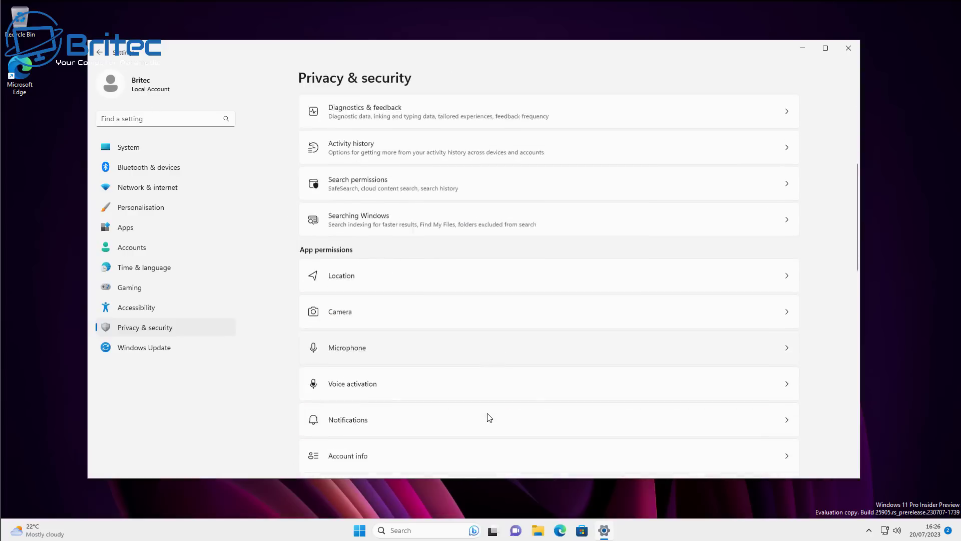
scroll(493, 419, down, 3)
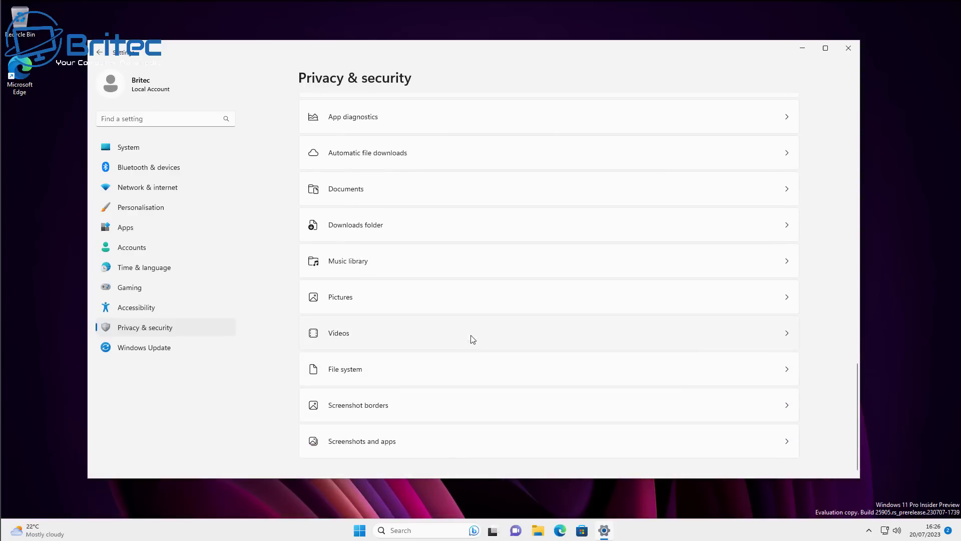
click(475, 288)
click(781, 113)
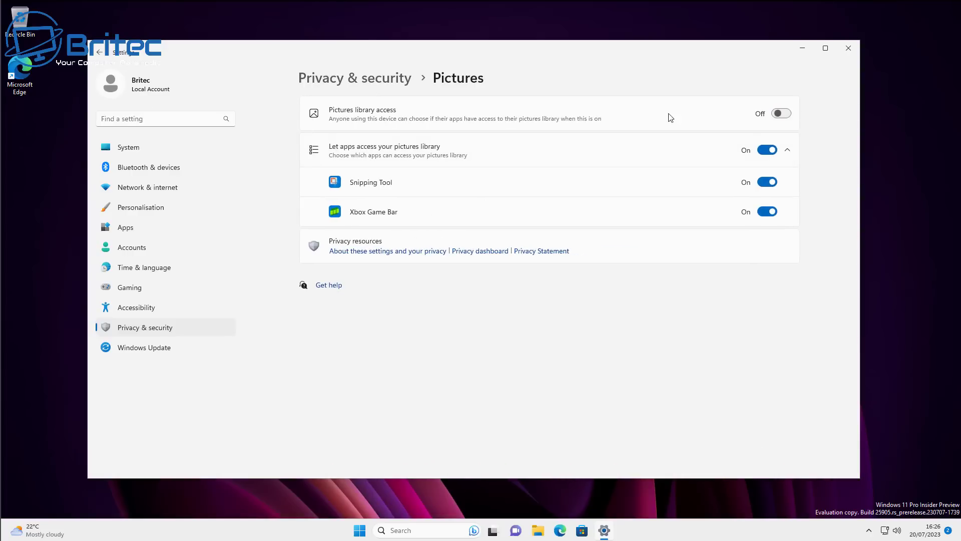
click(100, 52)
scroll(626, 360, down, 10)
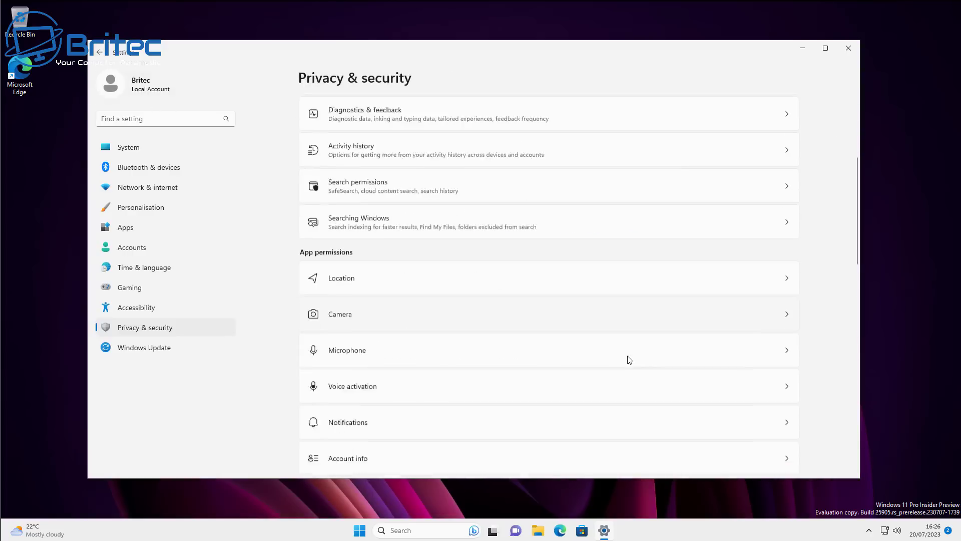
scroll(620, 362, down, 8)
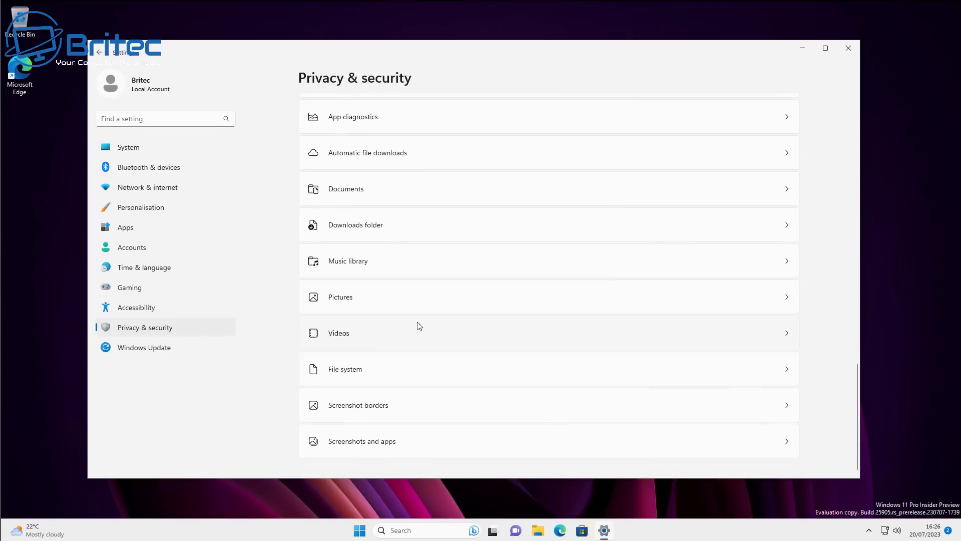
click(435, 272)
click(310, 182)
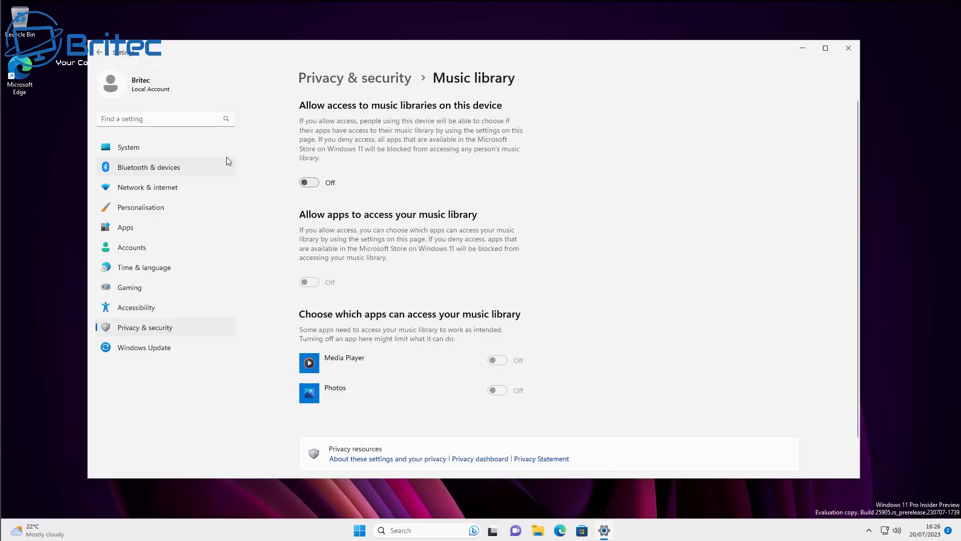
click(99, 52)
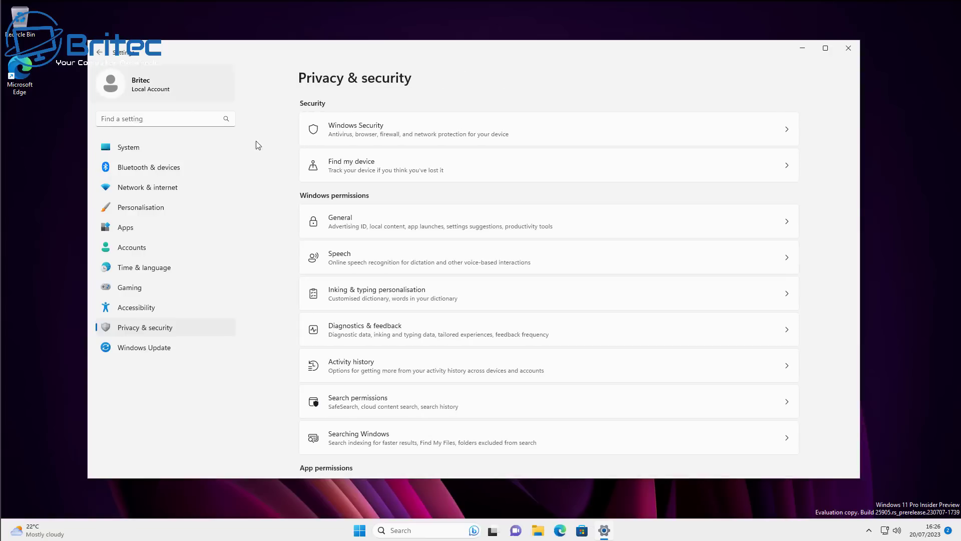
Step: Turn off app access to the Downloads folder and Documents library
scroll(441, 353, down, 10)
scroll(431, 351, down, 5)
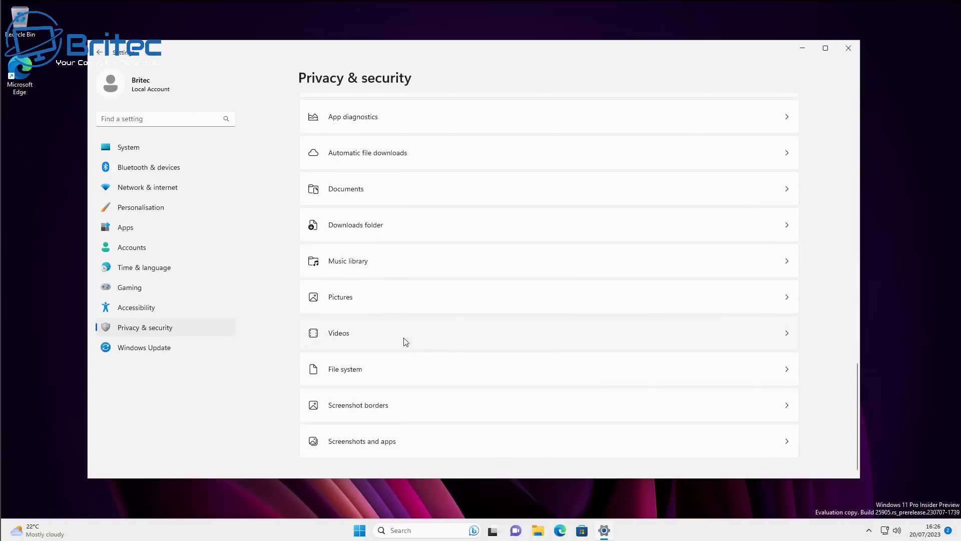
click(410, 228)
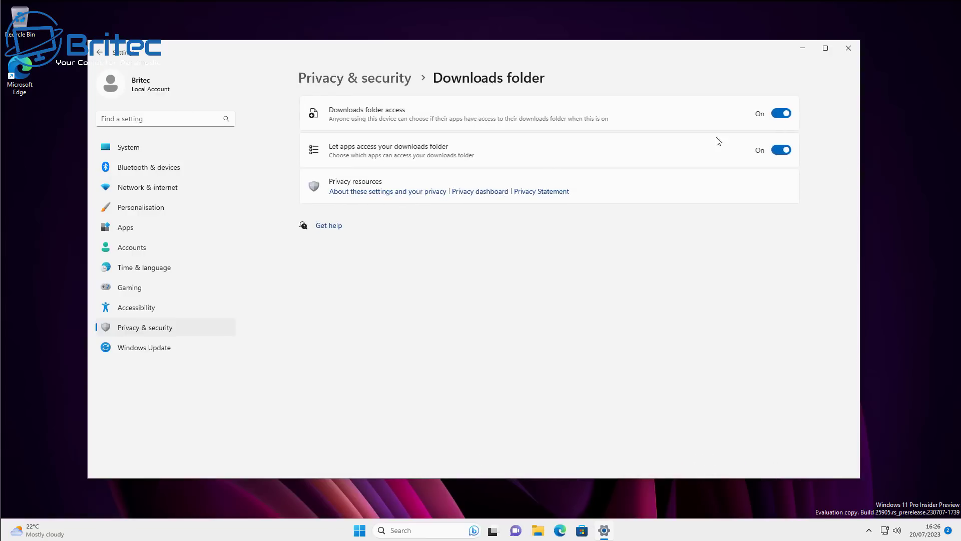
click(781, 114)
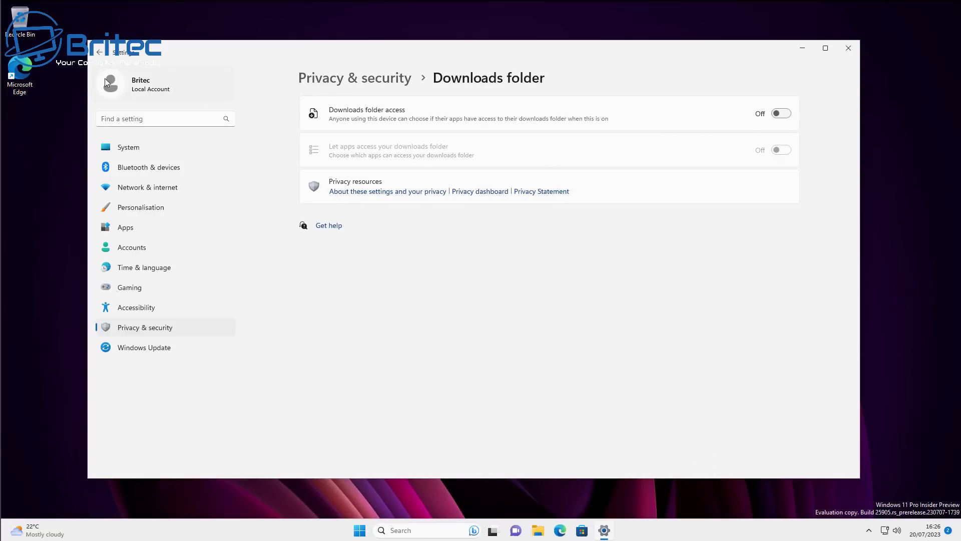
click(99, 52)
scroll(466, 315, down, 15)
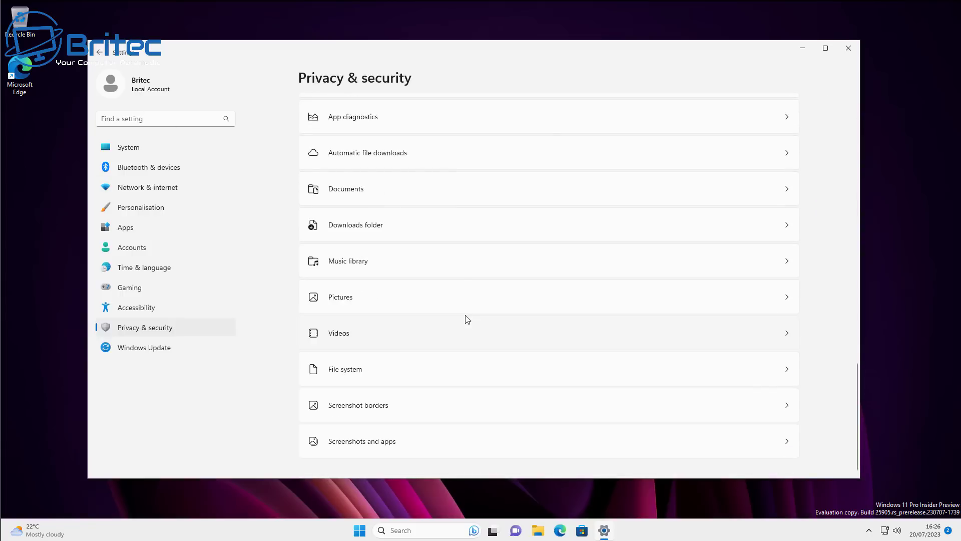
click(449, 187)
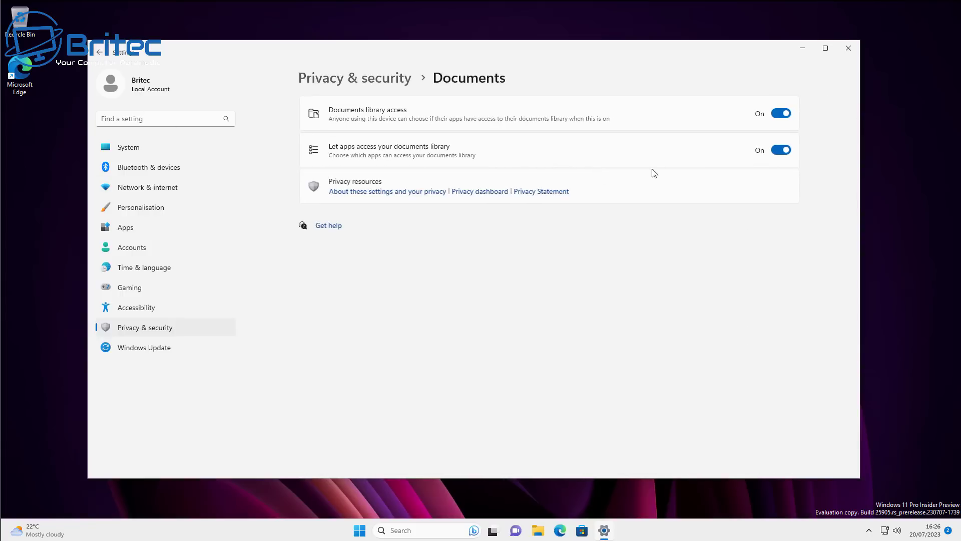
click(781, 113)
click(99, 52)
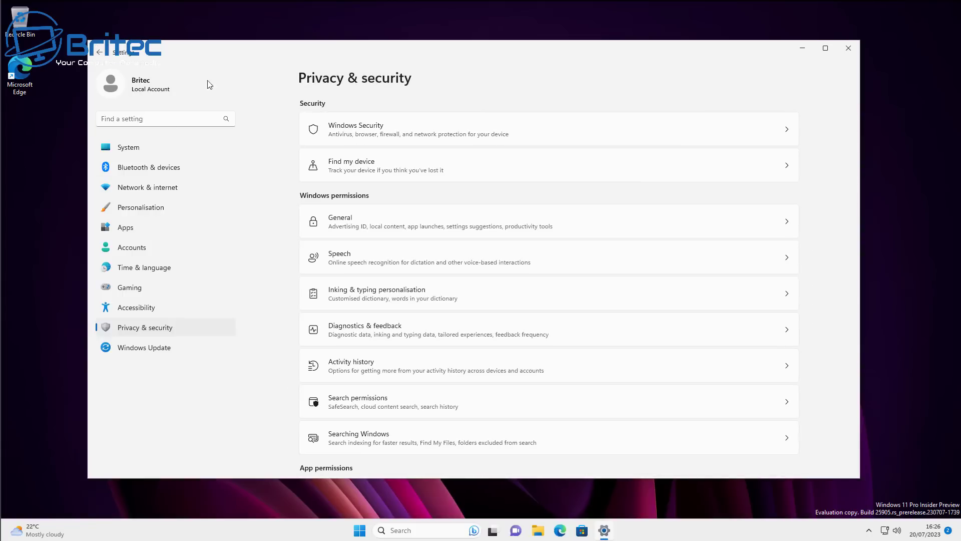
Step: Review the Automatic file downloads permission and return to the Privacy & security overview
scroll(446, 321, down, 12)
scroll(451, 332, down, 5)
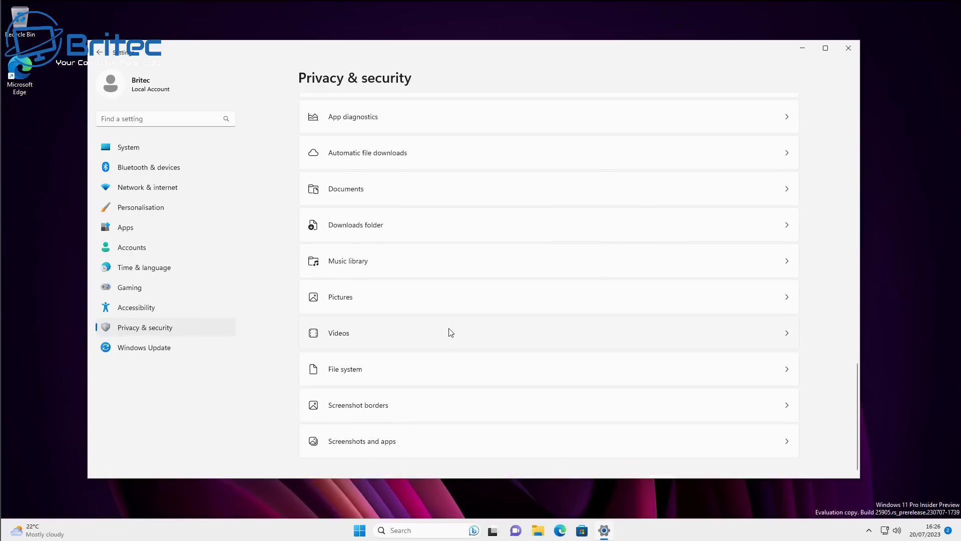
click(426, 156)
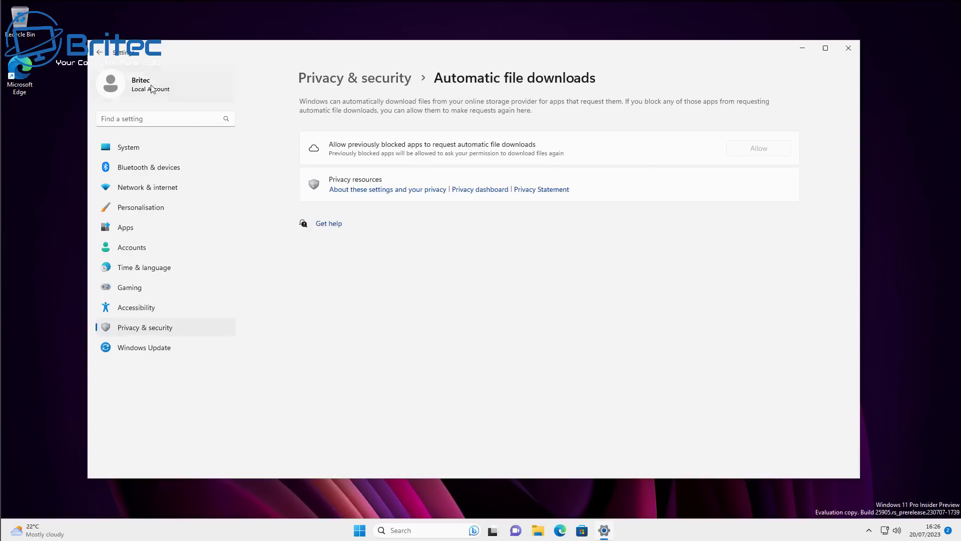
click(100, 52)
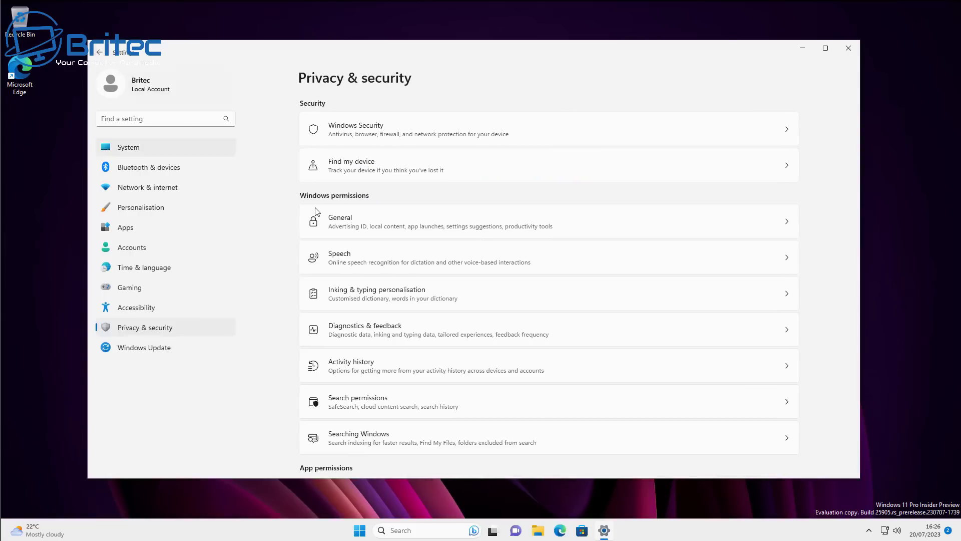
scroll(492, 375, down, 10)
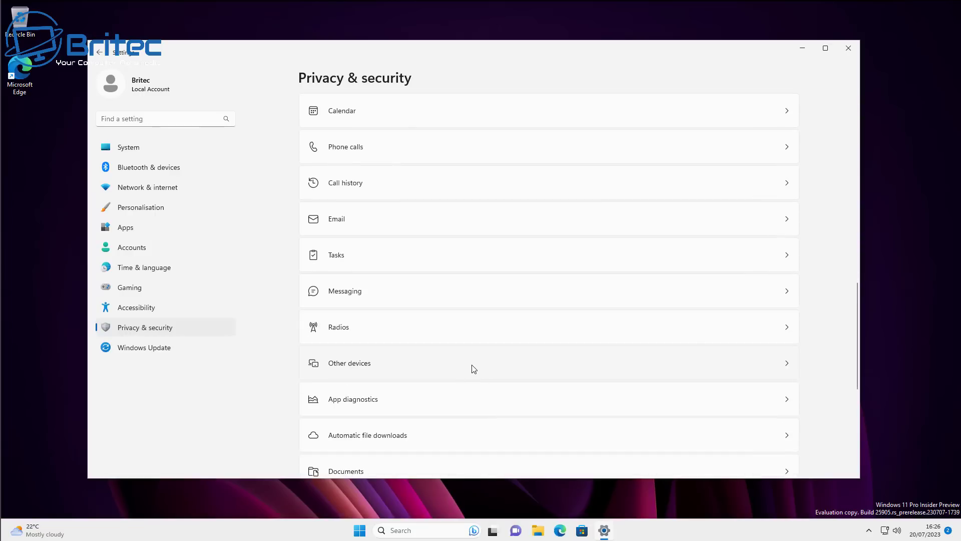
scroll(466, 364, up, 1)
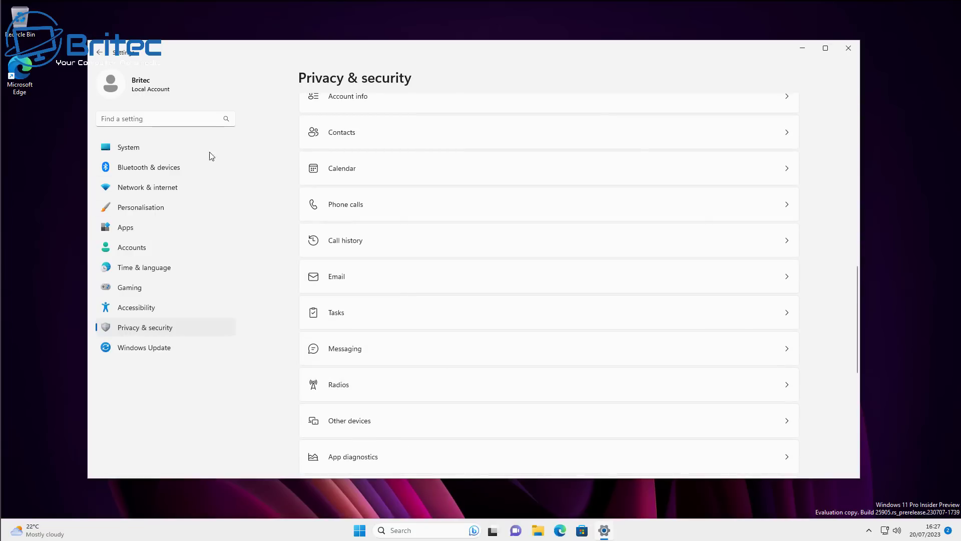
click(160, 209)
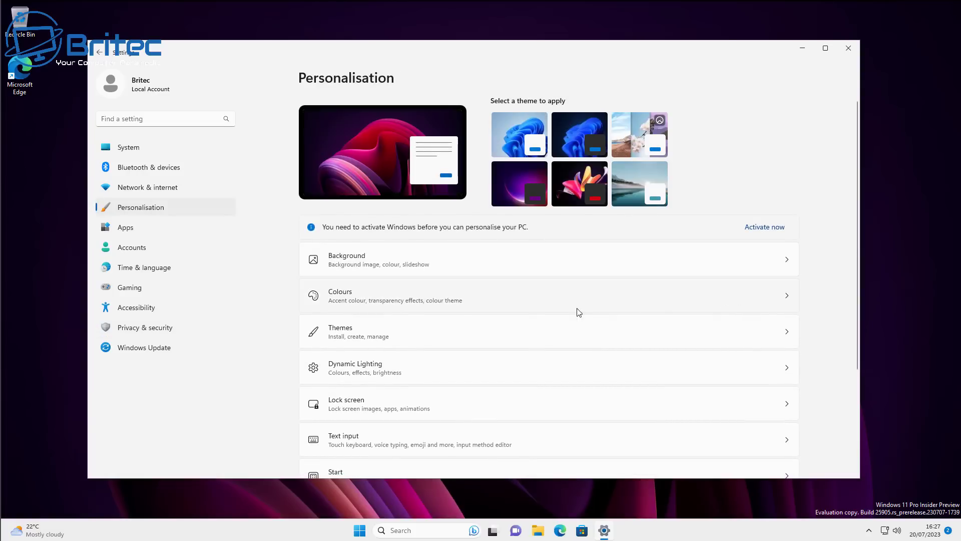
scroll(576, 311, down, 3)
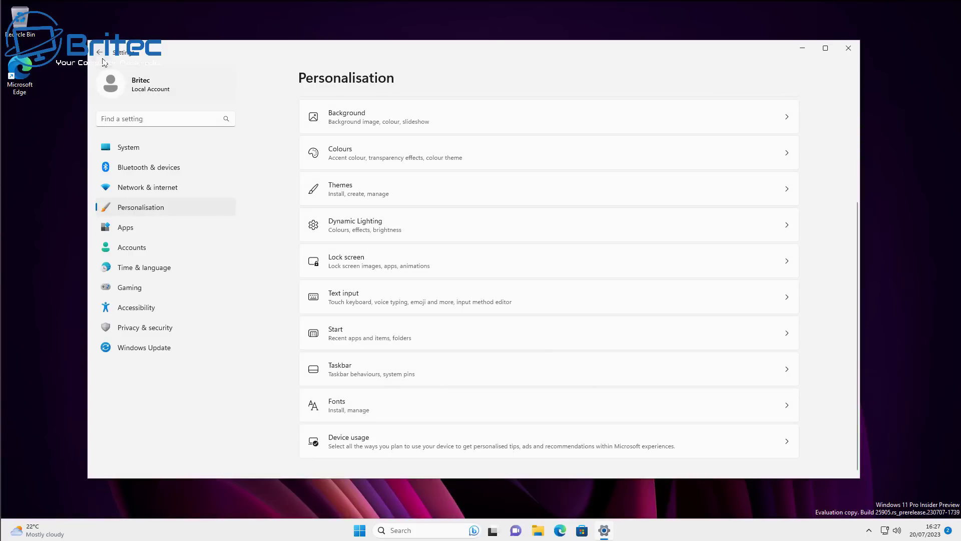
click(145, 327)
scroll(489, 326, down, 3)
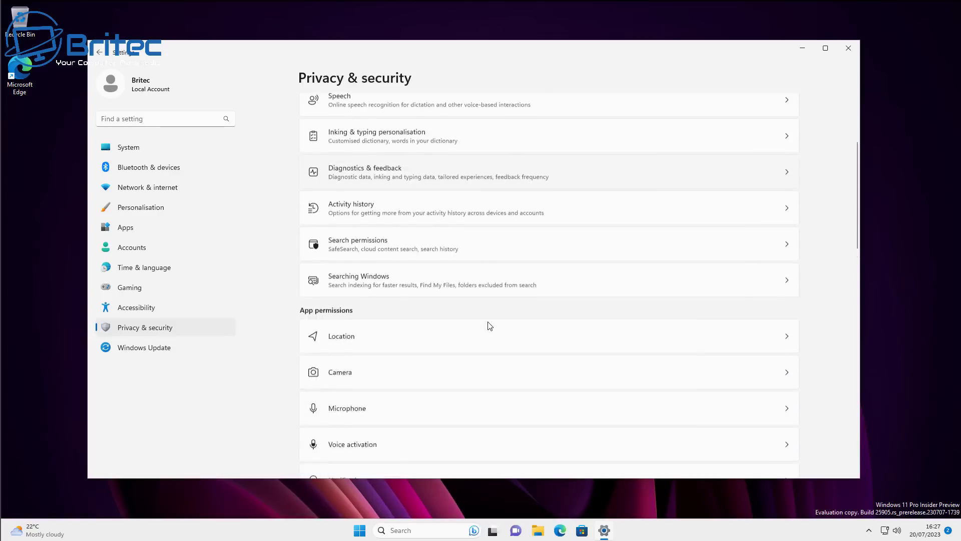
Step: In Accessibility > Narrator, stop Narrator from lowering other apps' volume
click(100, 307)
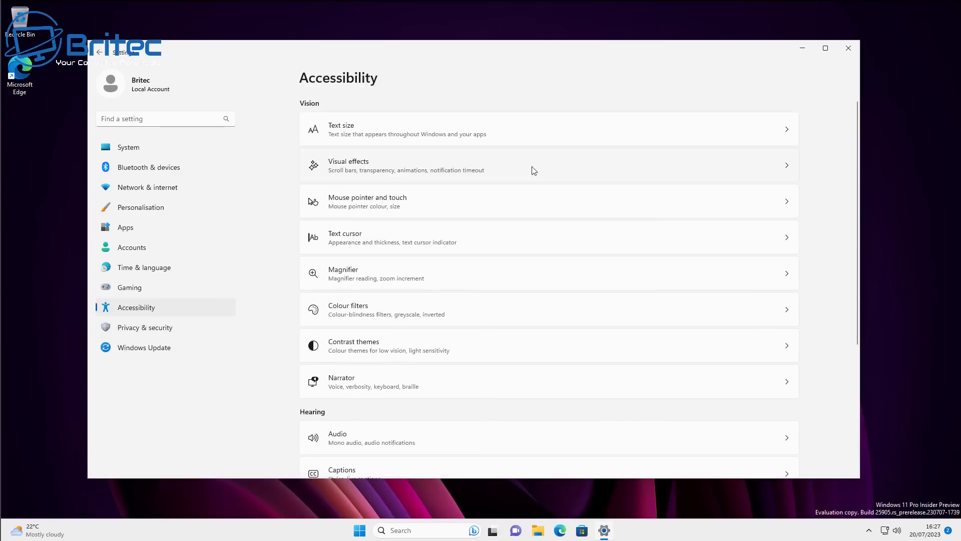
click(499, 391)
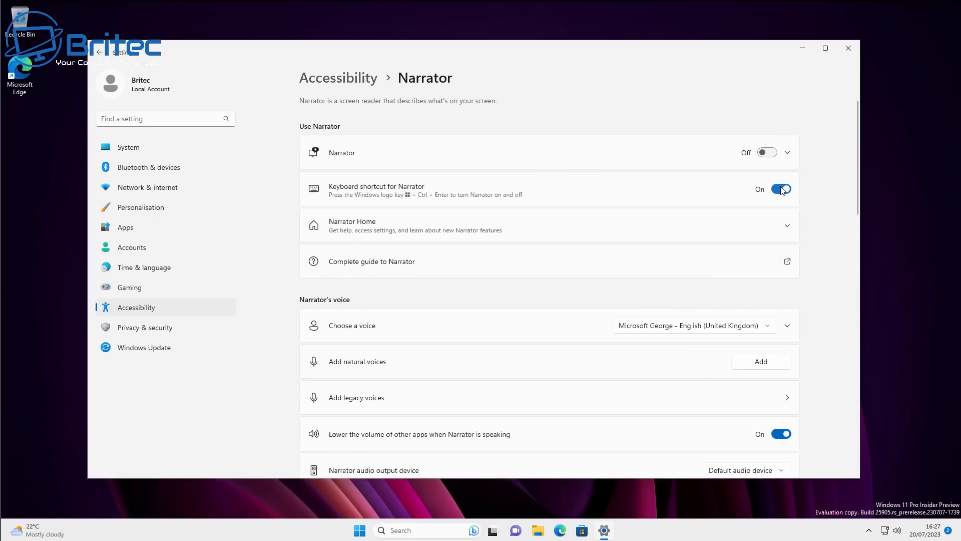
click(781, 434)
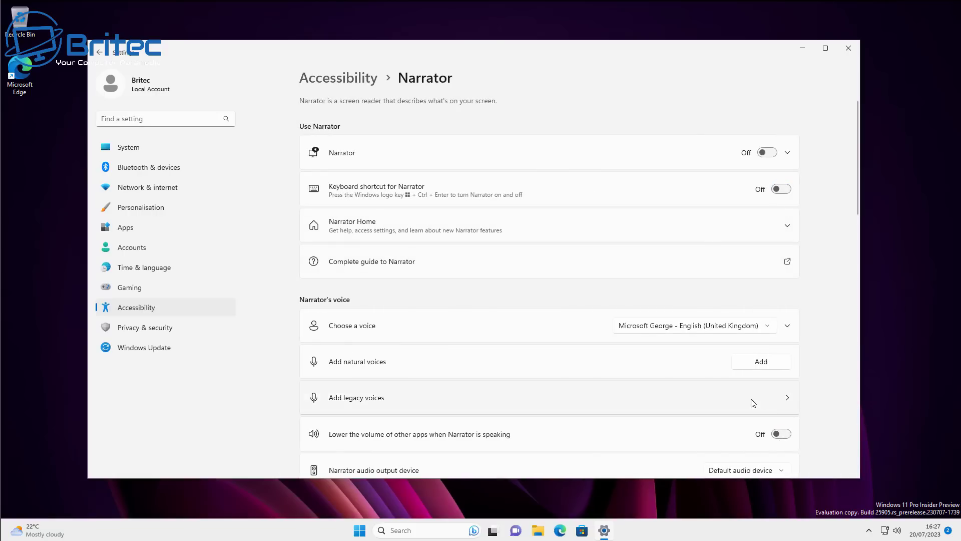
Step: Turn off the Narrator cursor, its sync with system focus, and decreased Outlook verbosity
scroll(751, 401, down, 8)
scroll(754, 421, down, 3)
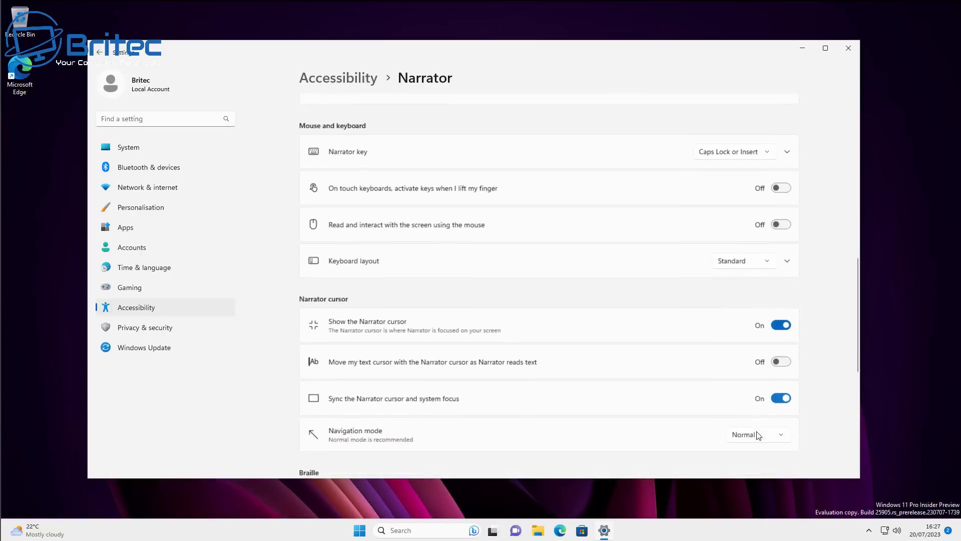
click(781, 325)
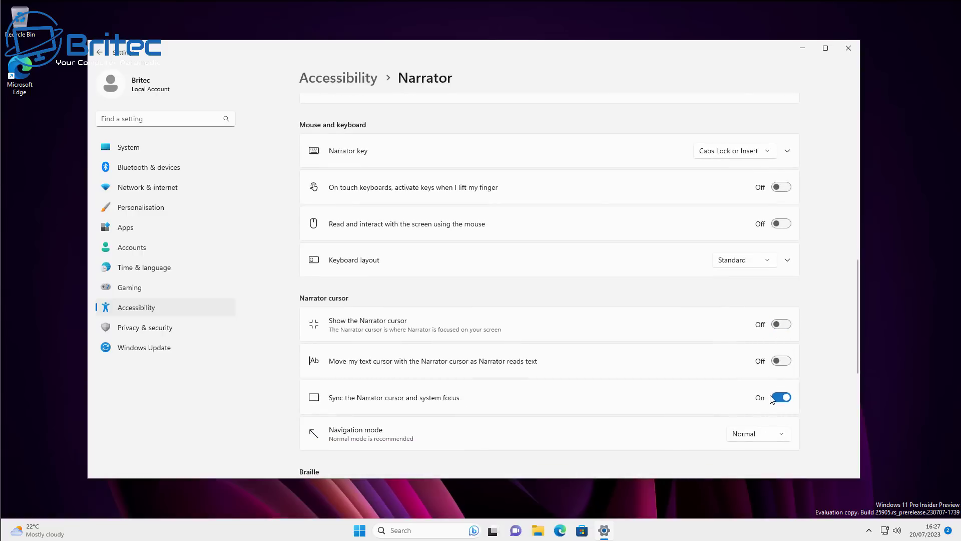
click(781, 397)
scroll(770, 398, down, 5)
click(783, 332)
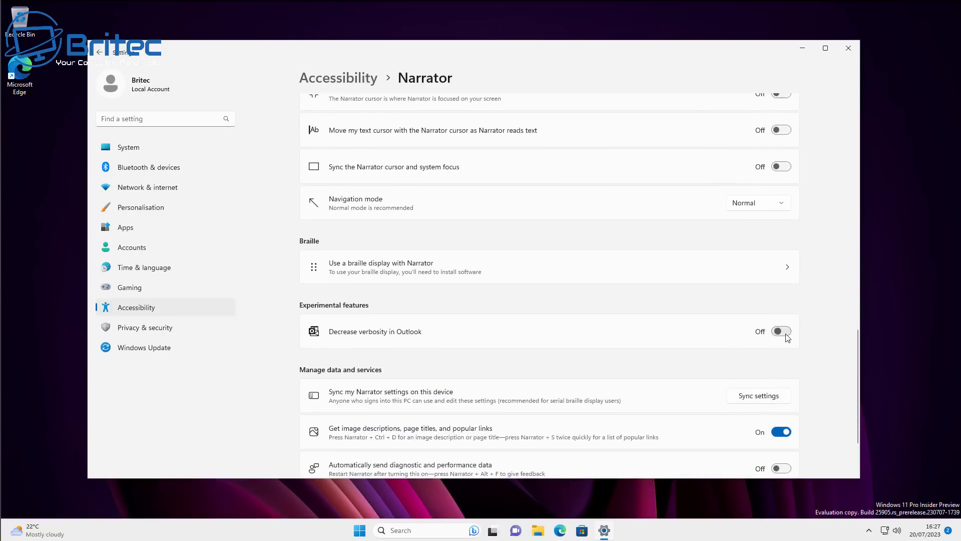
scroll(774, 418, down, 2)
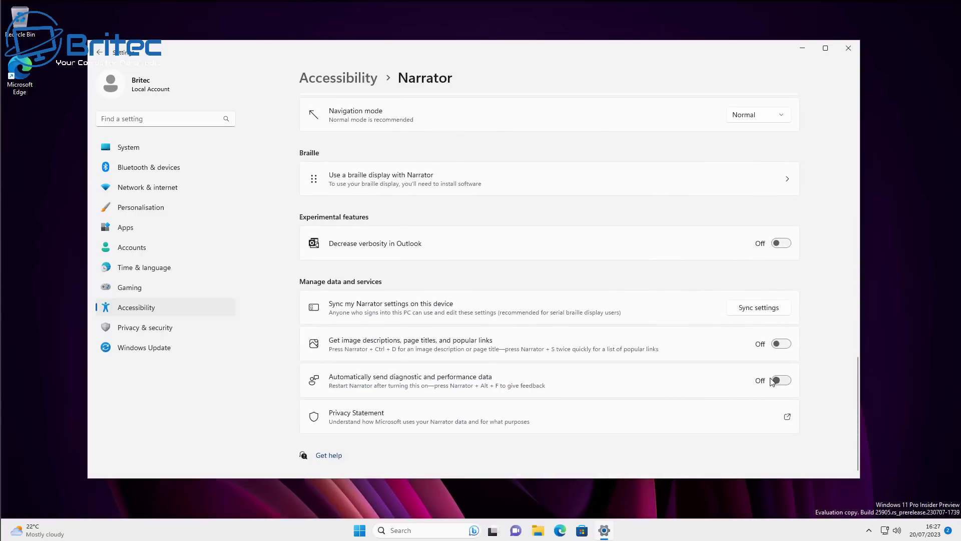
scroll(768, 382, up, 7)
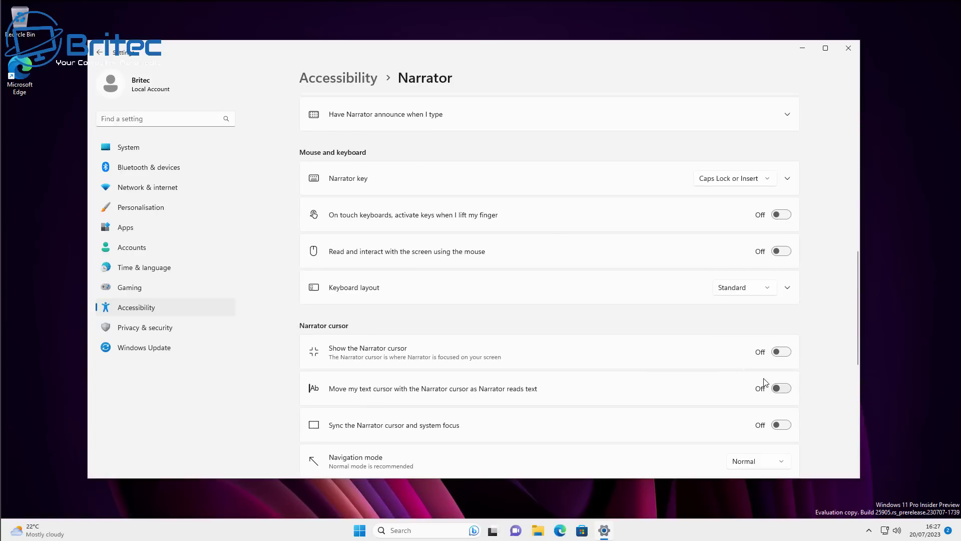
scroll(764, 382, up, 11)
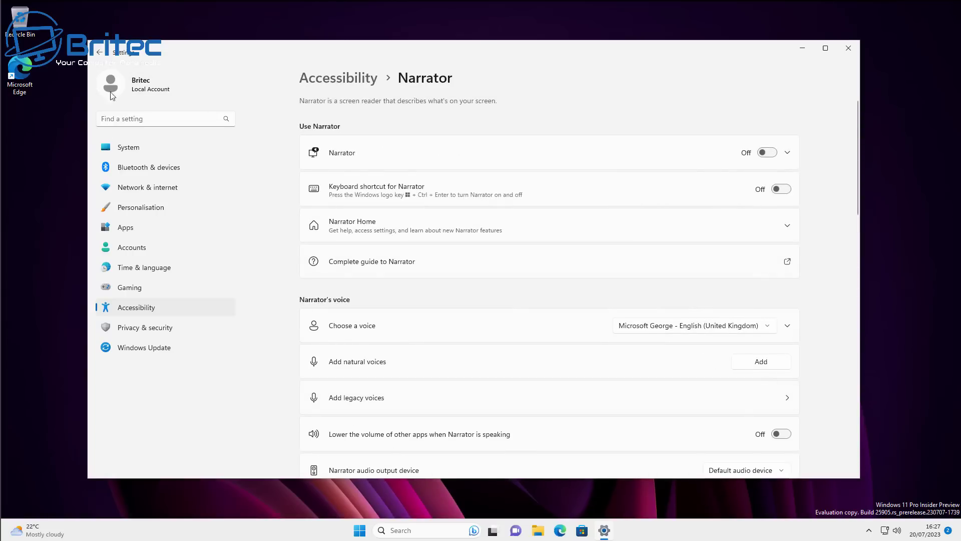
click(101, 55)
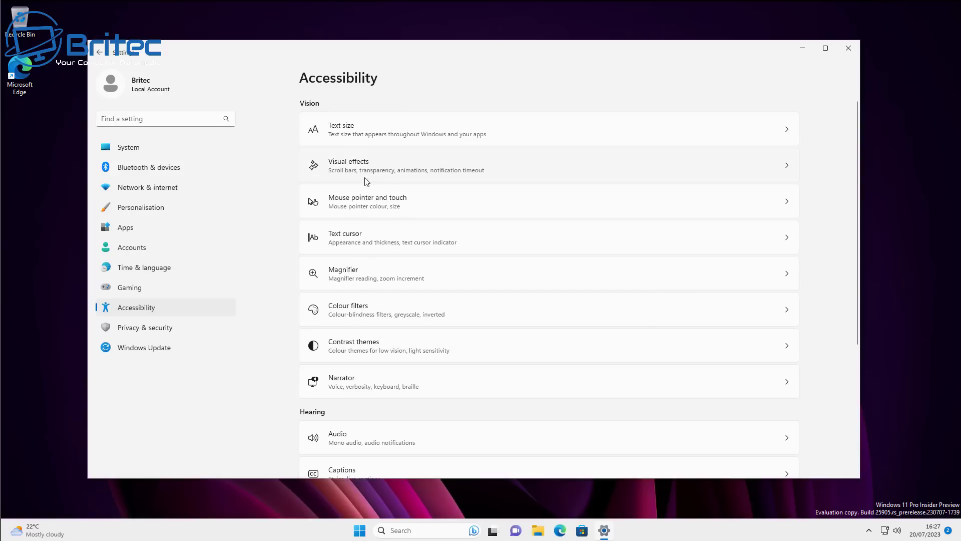
scroll(362, 280, down, 4)
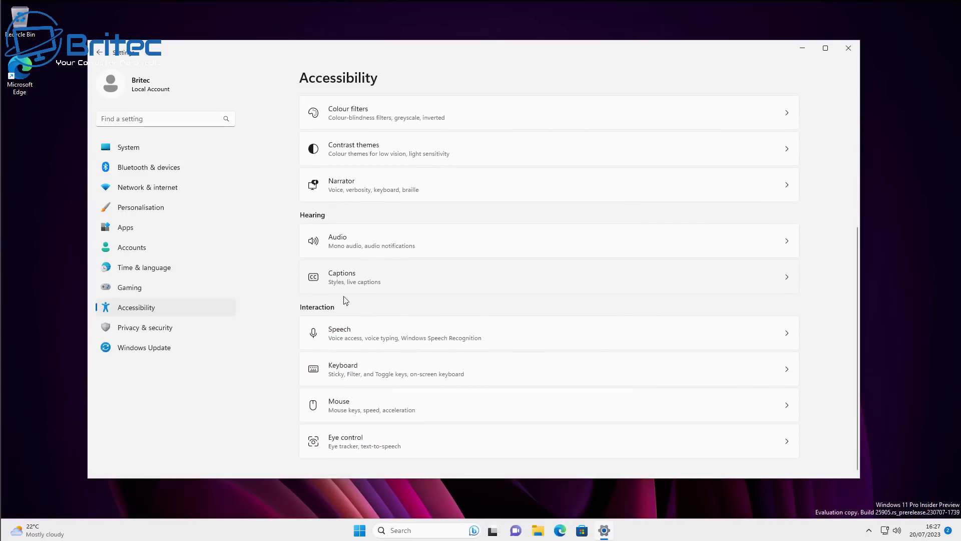
click(334, 433)
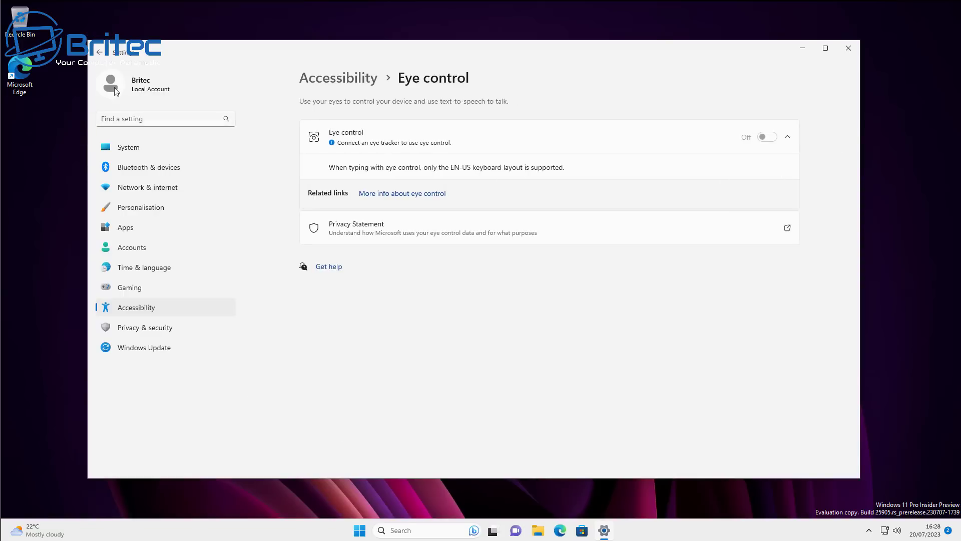
click(96, 54)
scroll(408, 328, down, 3)
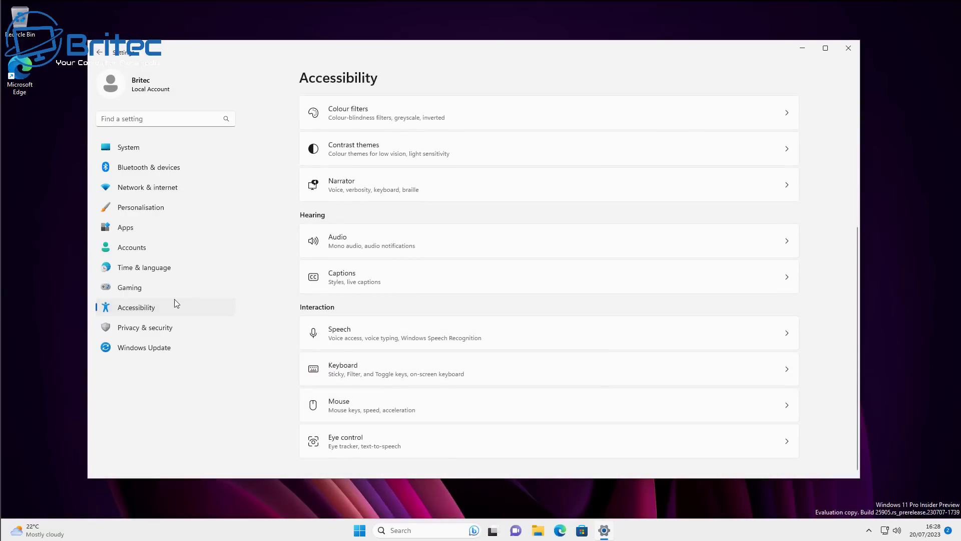
click(388, 334)
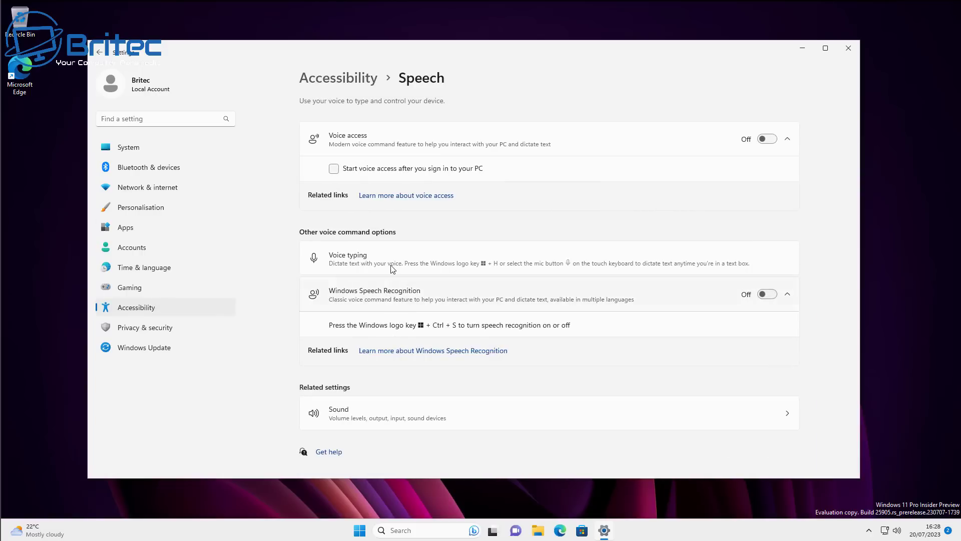
click(104, 53)
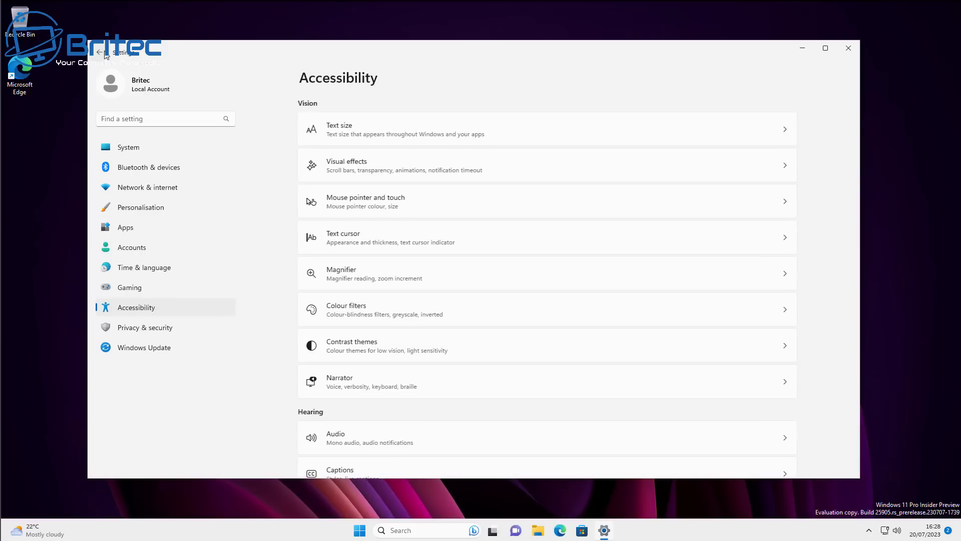
Step: Under Gaming > Xbox Game Bar, switch off opening Game Bar with the controller button
click(134, 294)
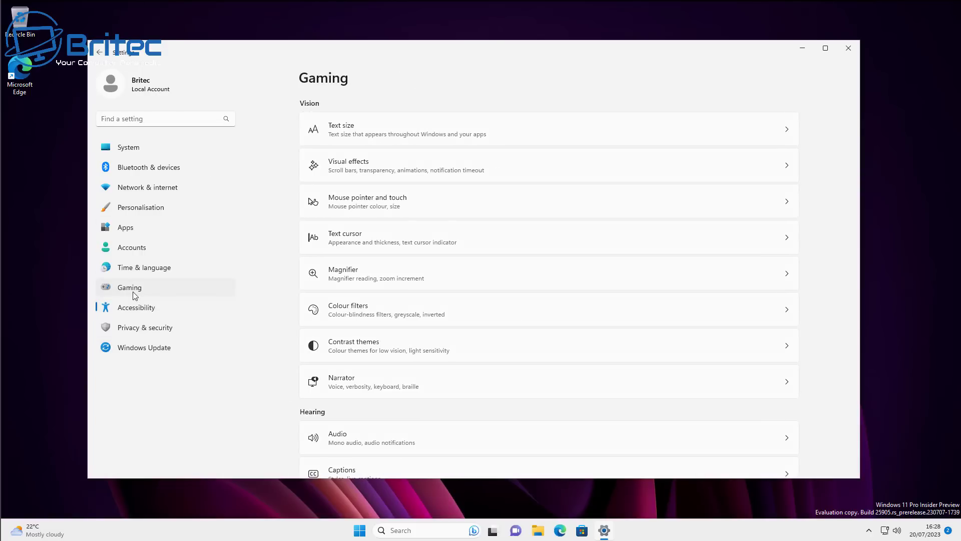
click(535, 119)
click(777, 115)
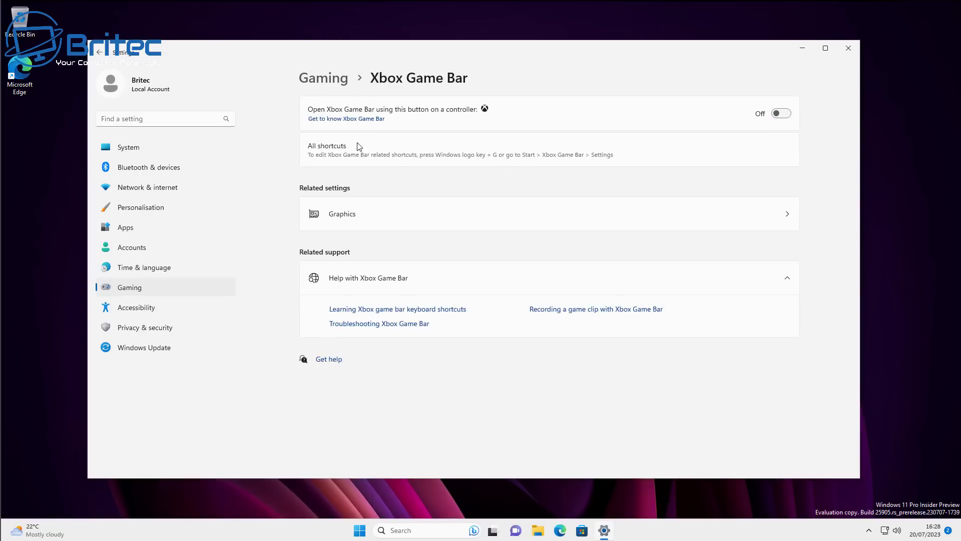
click(100, 52)
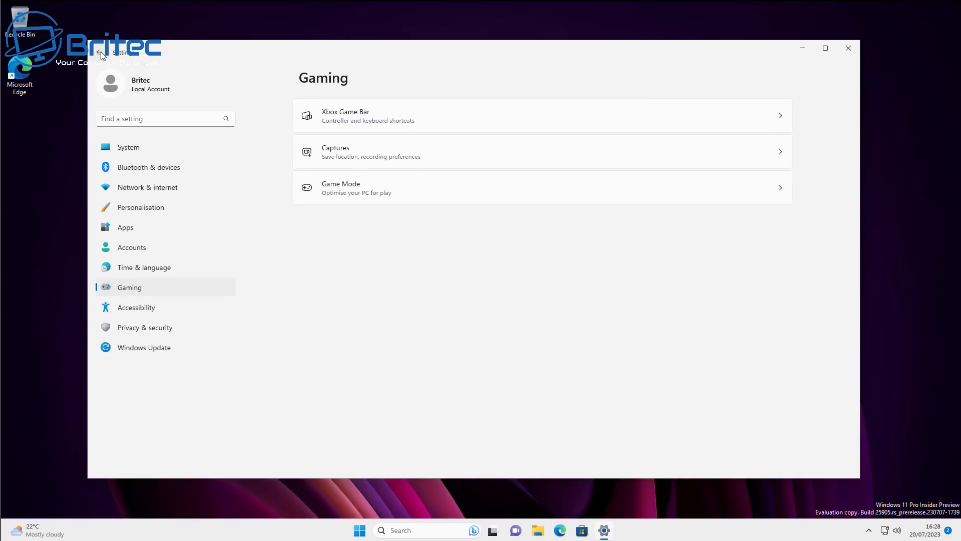
Step: Check the Captures and Game Mode pages, returning to the Gaming overview after each
click(408, 163)
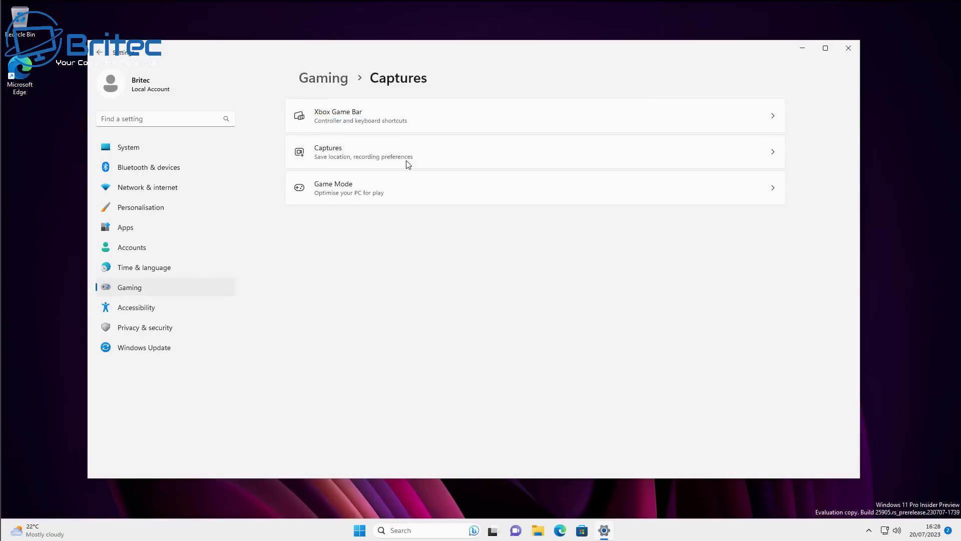
click(100, 52)
click(367, 190)
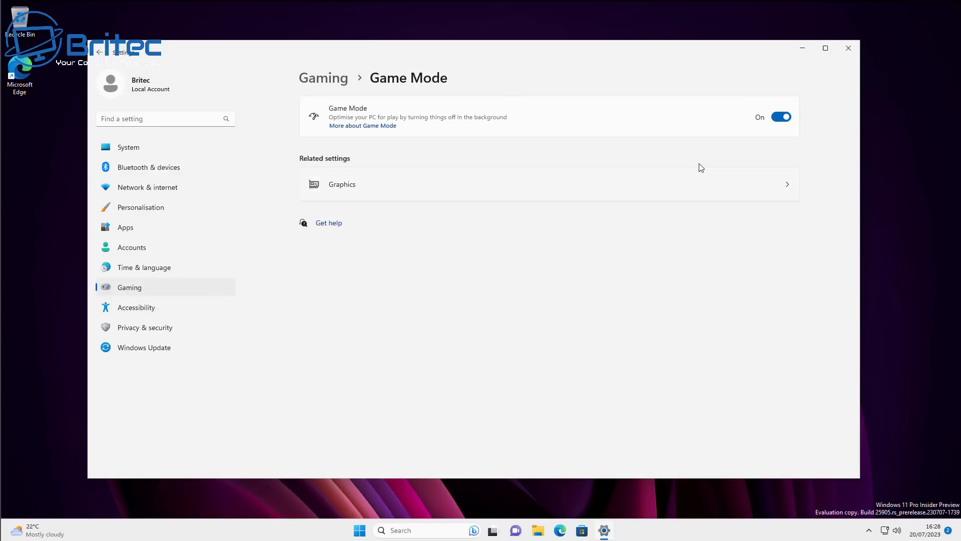
click(102, 54)
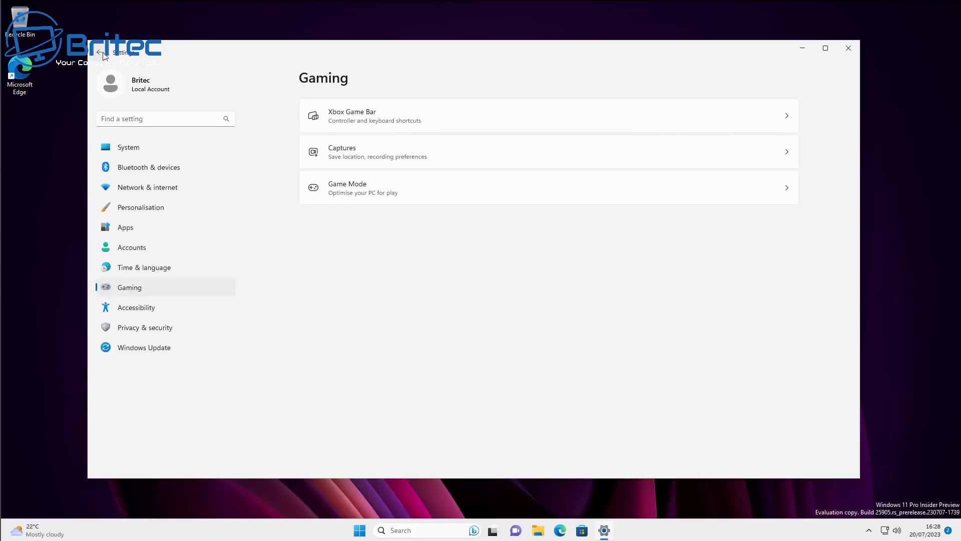
Step: Glance at Time & language, then move on to the Accounts page
click(133, 273)
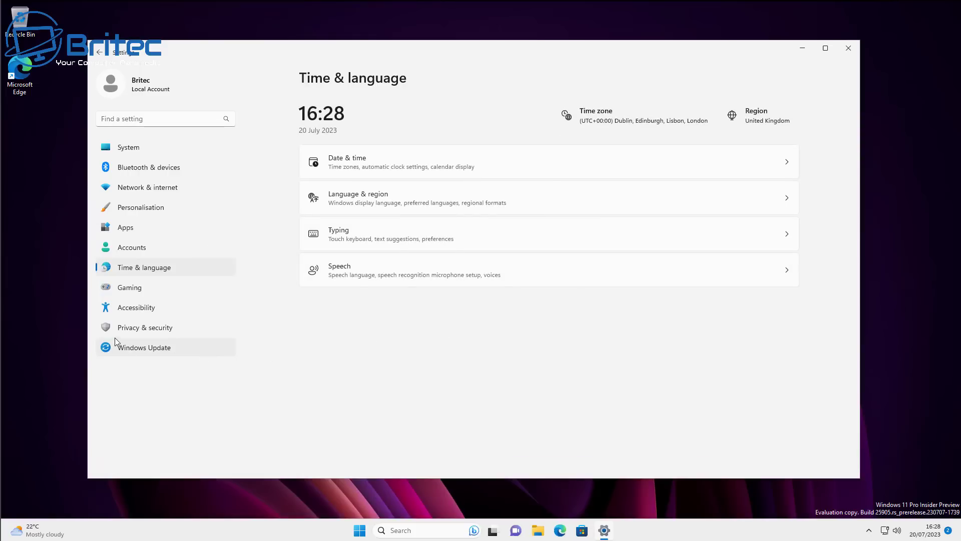
click(130, 247)
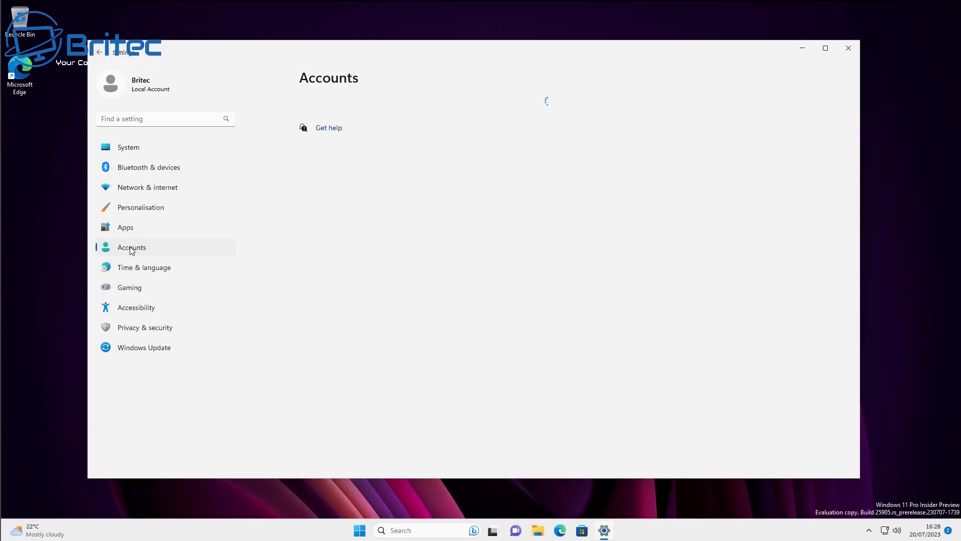